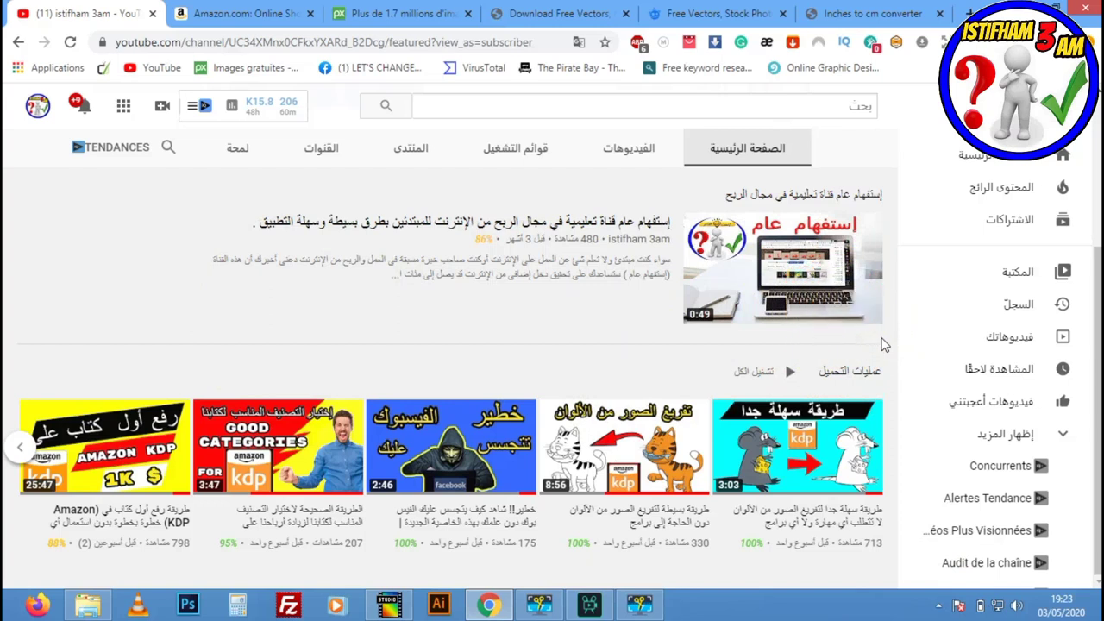
- Search Amazon's Books department for 'coloring books for kids'
key(ctrl+Tab)
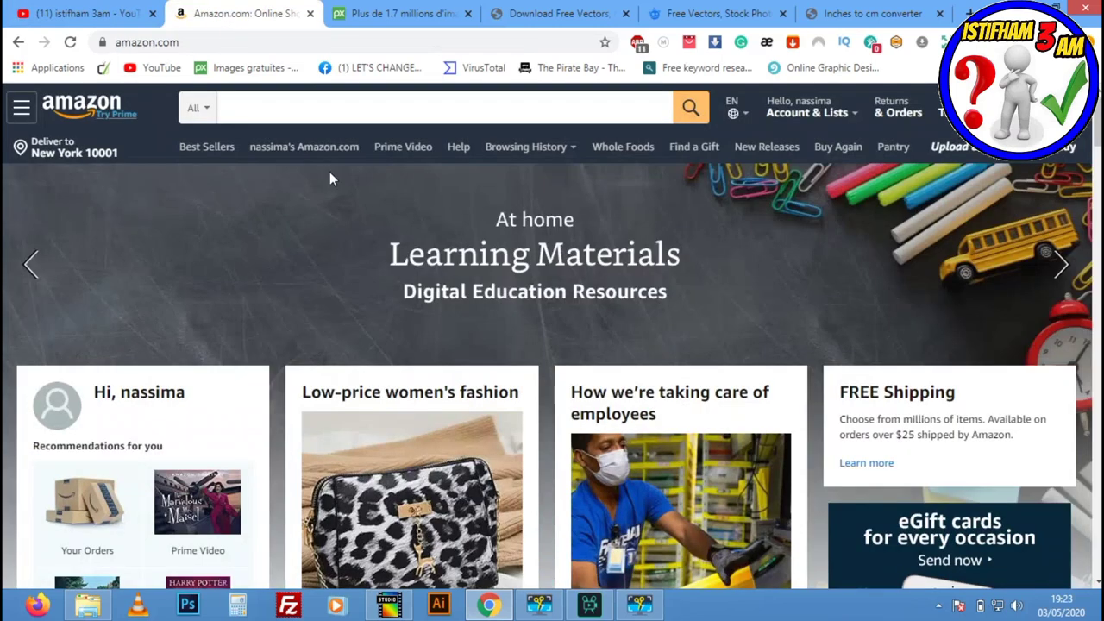
click(193, 108)
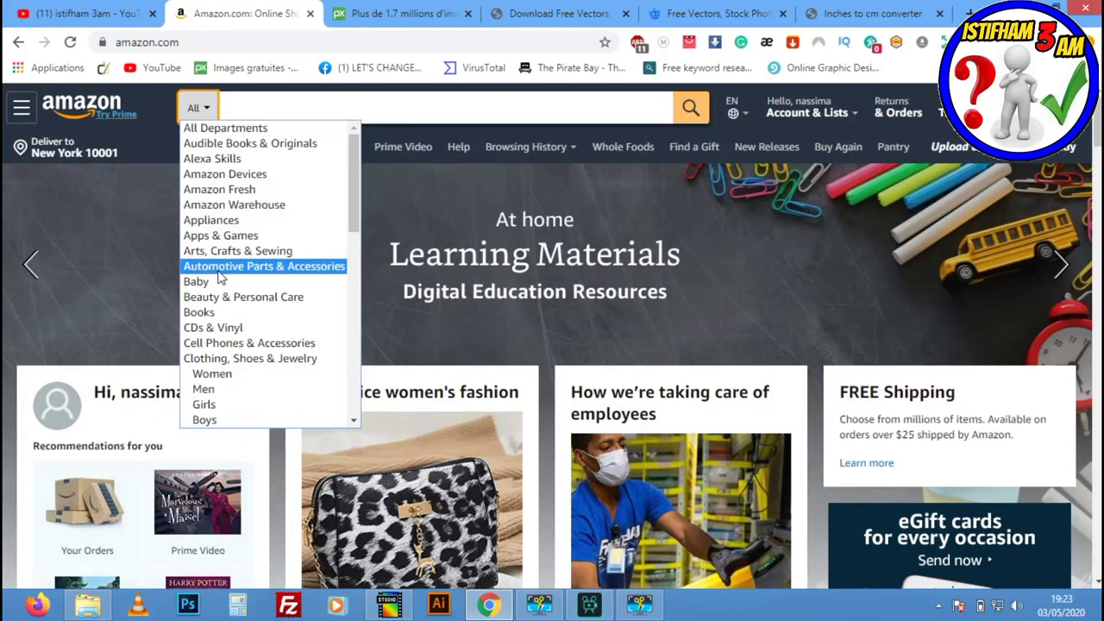
click(213, 312)
click(274, 109)
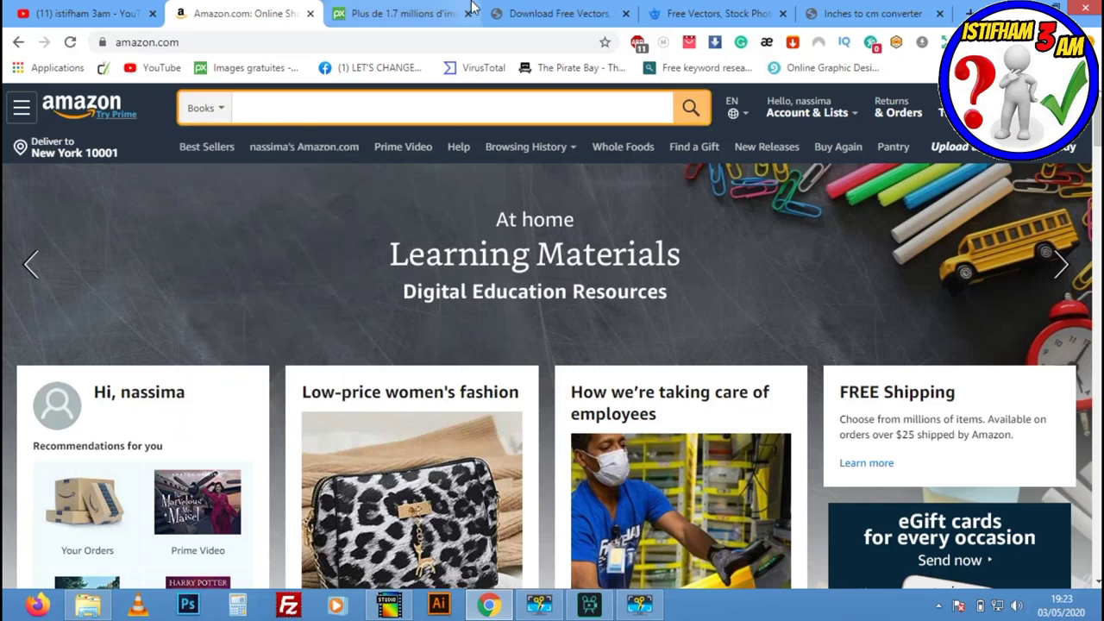
text(coloring)
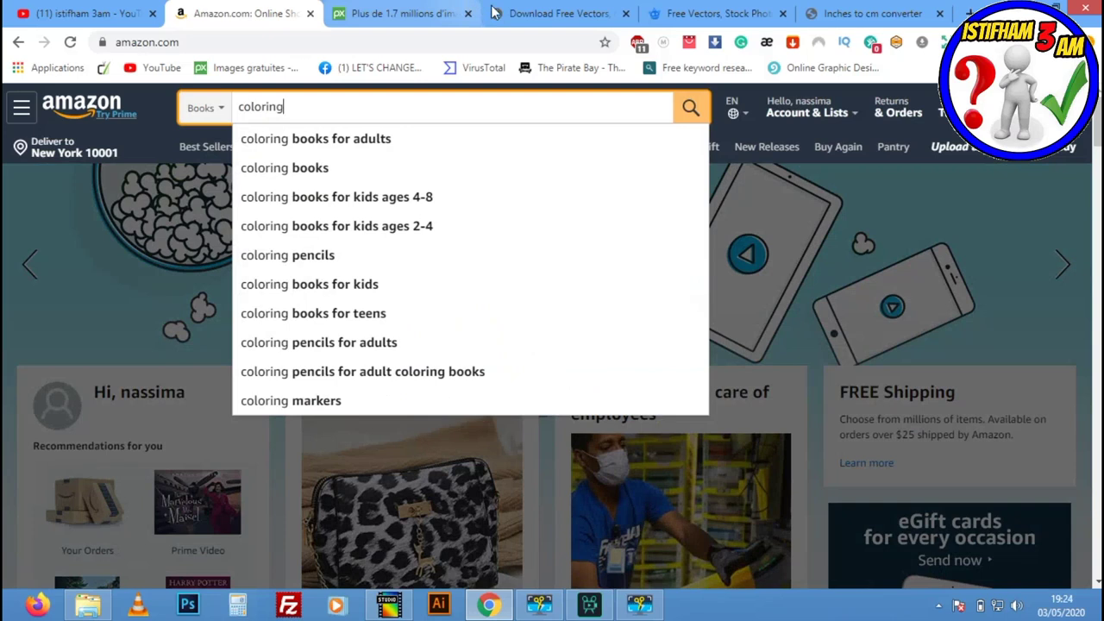
click(348, 288)
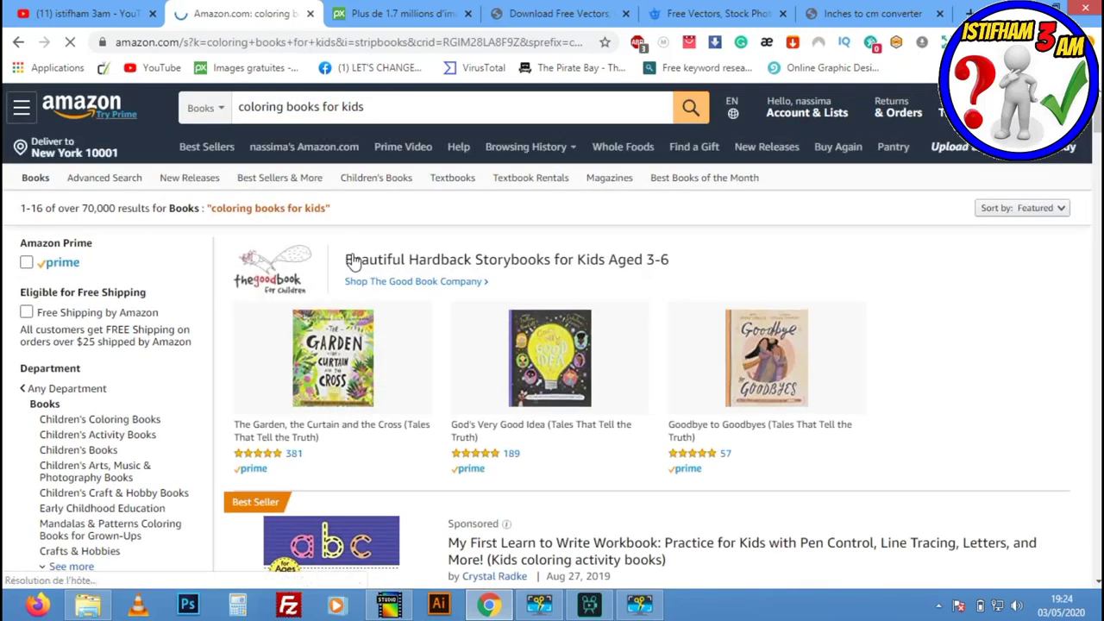
- Open the My Best Toddler Coloring Book page in a new tab and switch to it
scroll(358, 263, down, 3)
scroll(361, 269, down, 2)
scroll(358, 268, down, 2)
scroll(345, 225, down, 5)
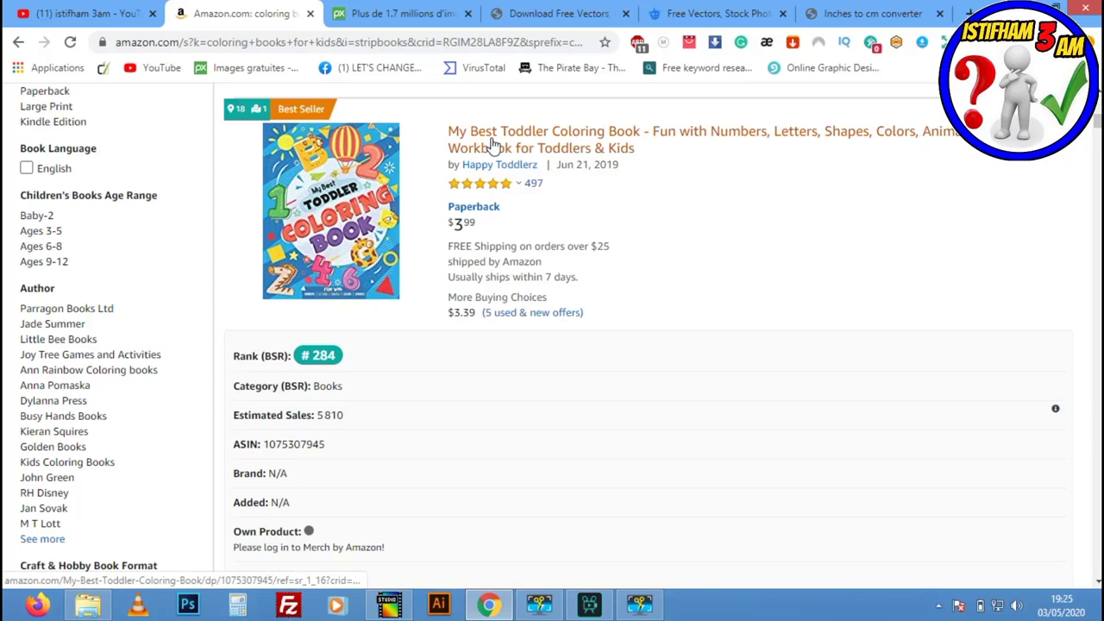
right_click(494, 144)
click(540, 154)
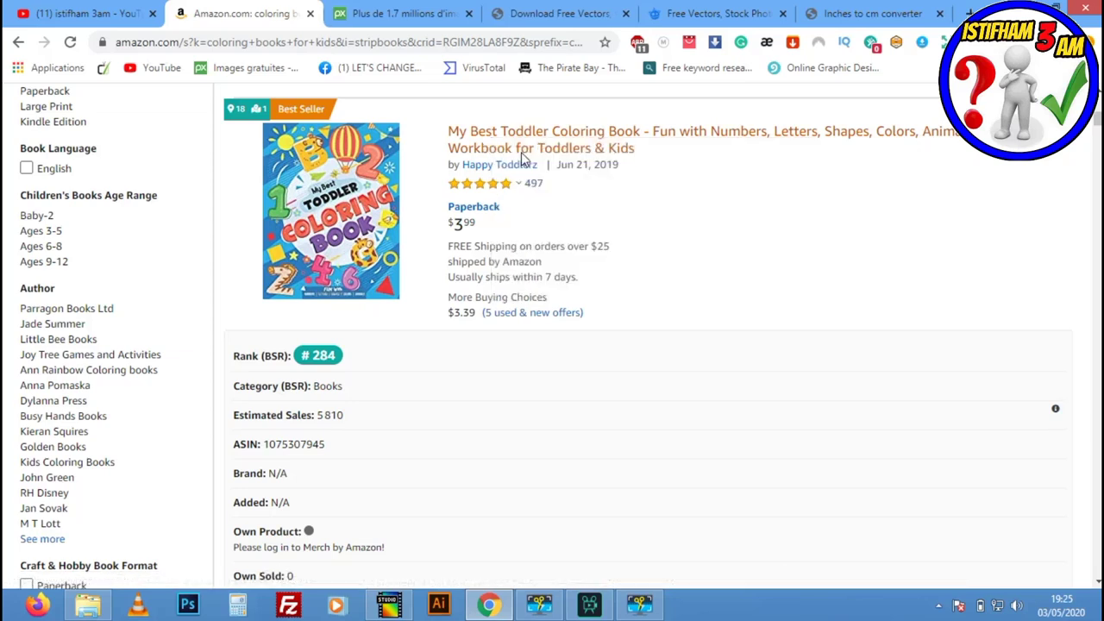
click(317, 15)
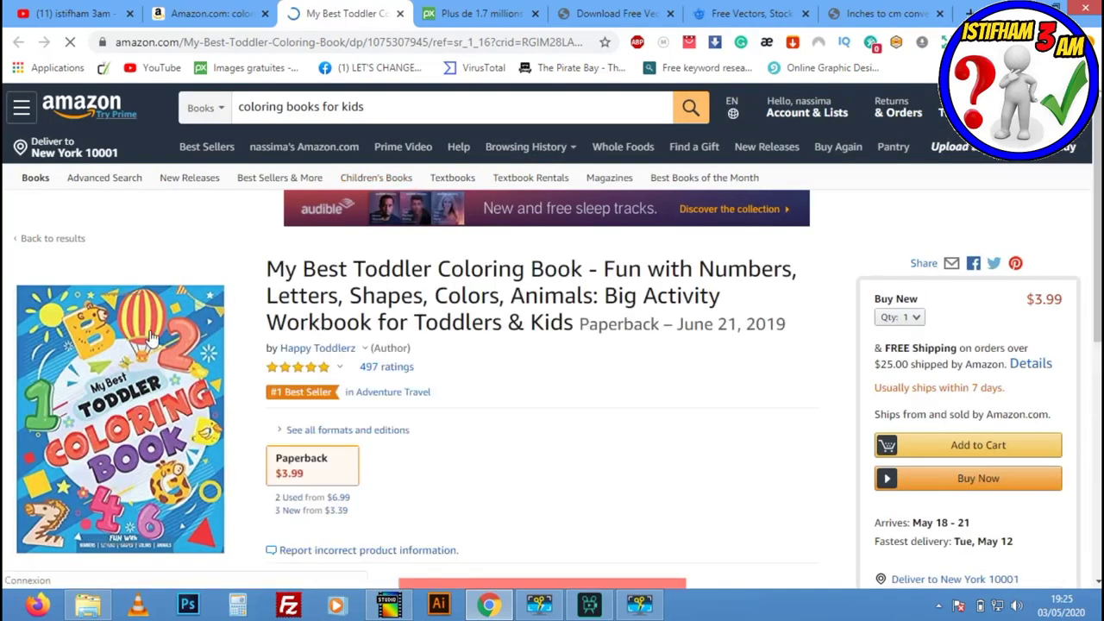
- Scroll down the product page and open the book's inside preview
scroll(183, 334, down, 1)
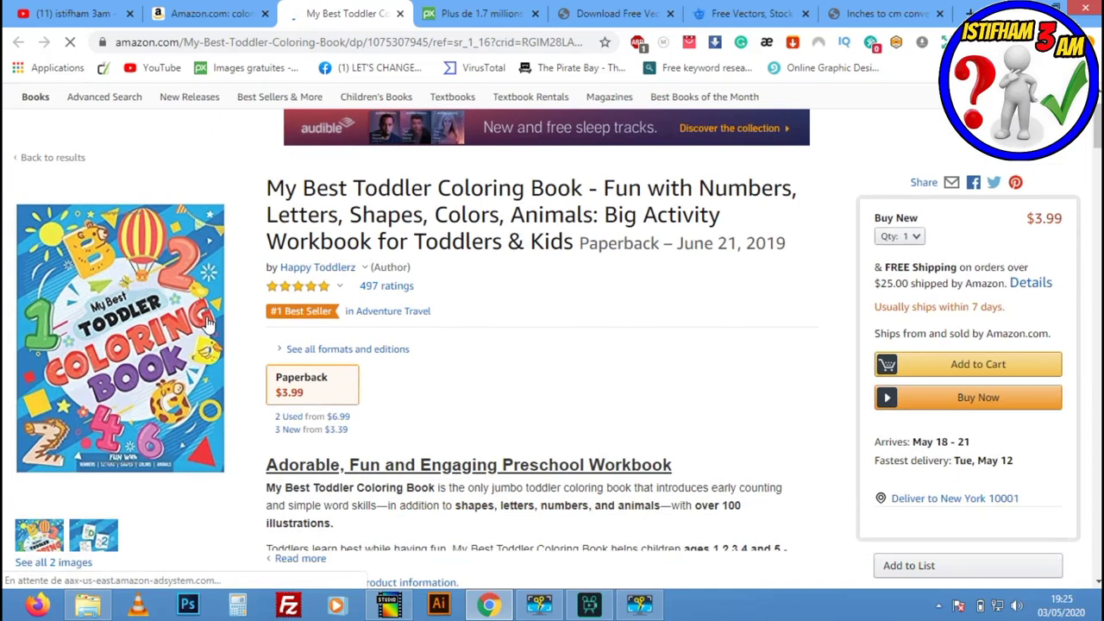
scroll(207, 322, down, 1)
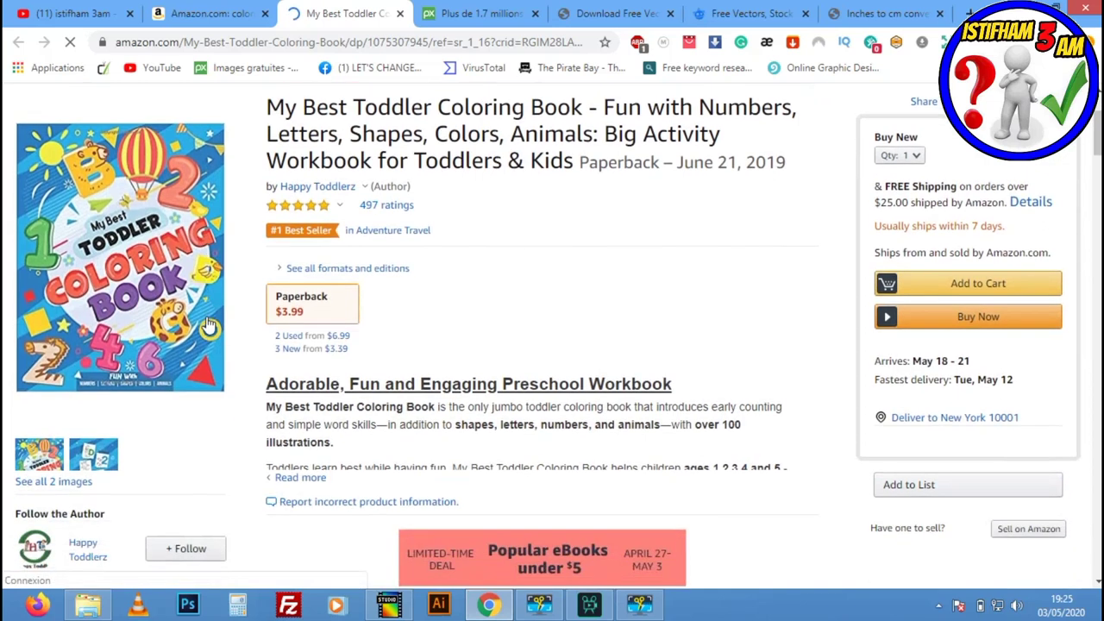
click(97, 463)
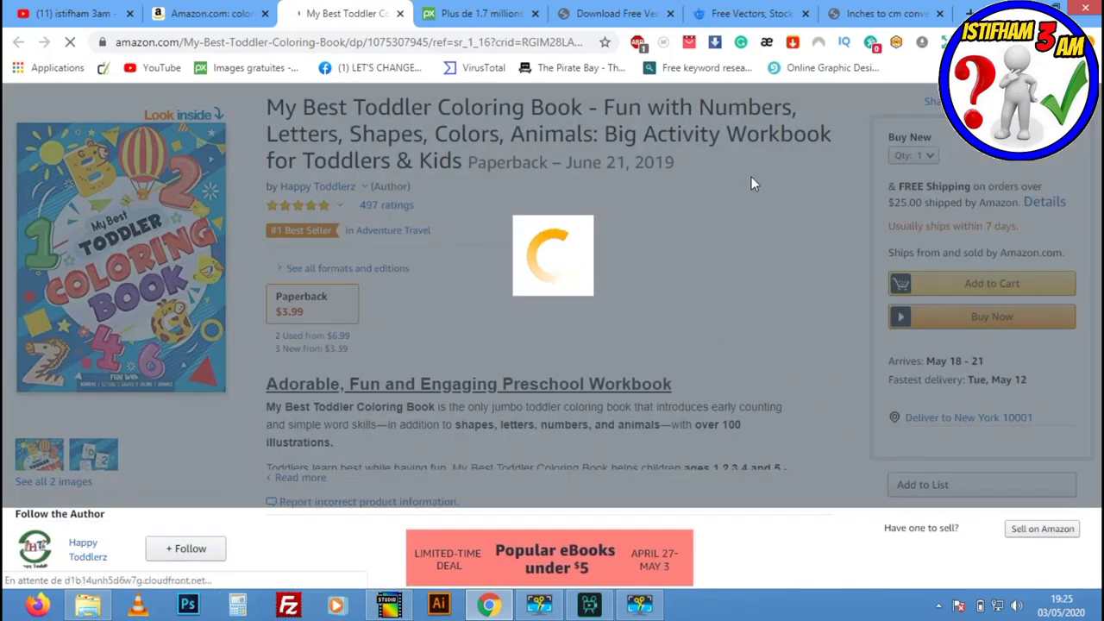
- Page through the preview's cover, 'This Book Belongs to' and NUMBERS pages
scroll(753, 272, down, 2)
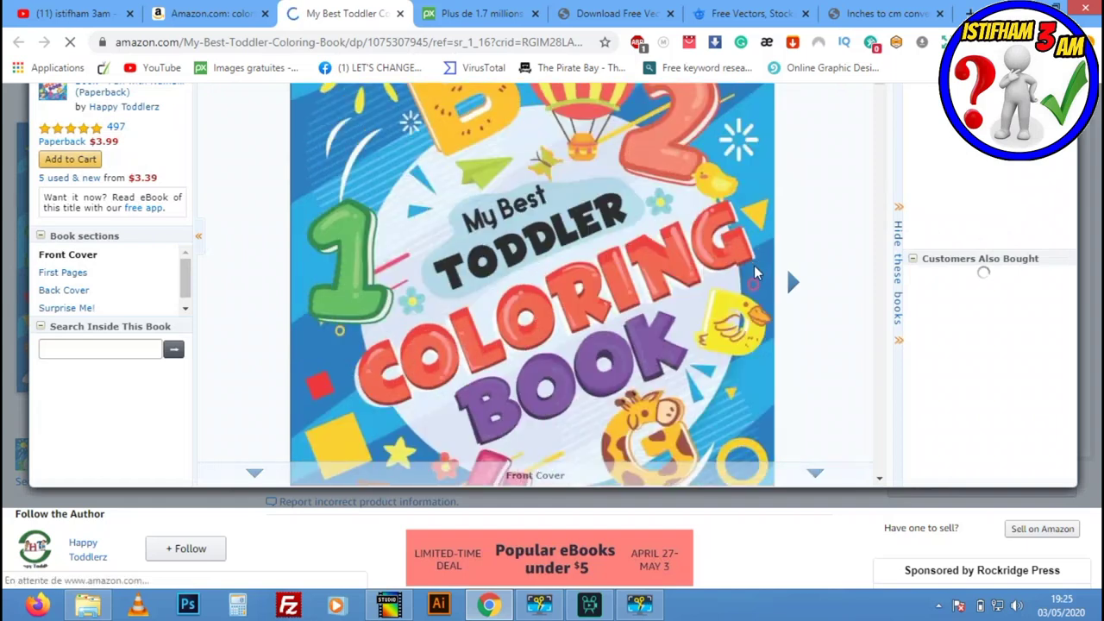
scroll(753, 273, down, 3)
scroll(753, 272, down, 3)
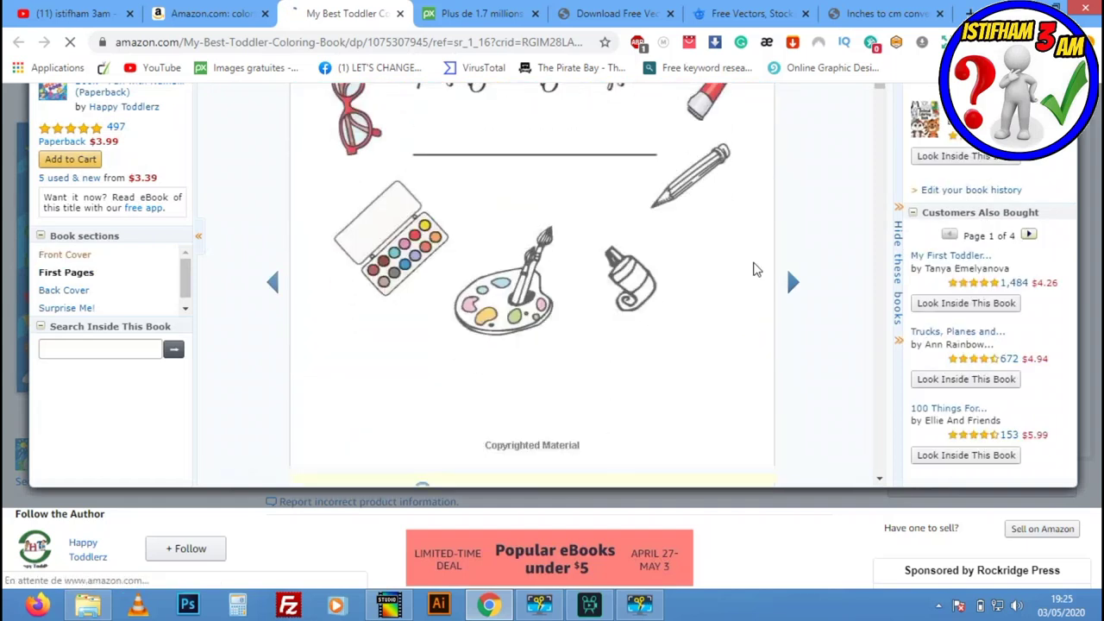
scroll(753, 265, down, 3)
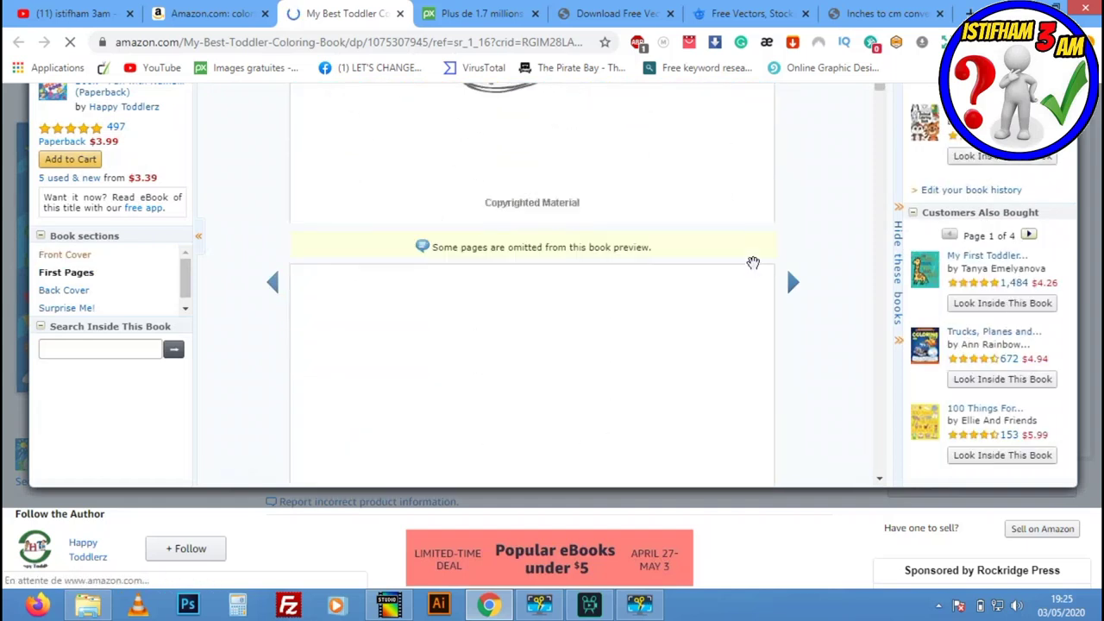
scroll(753, 265, up, 3)
scroll(754, 262, up, 2)
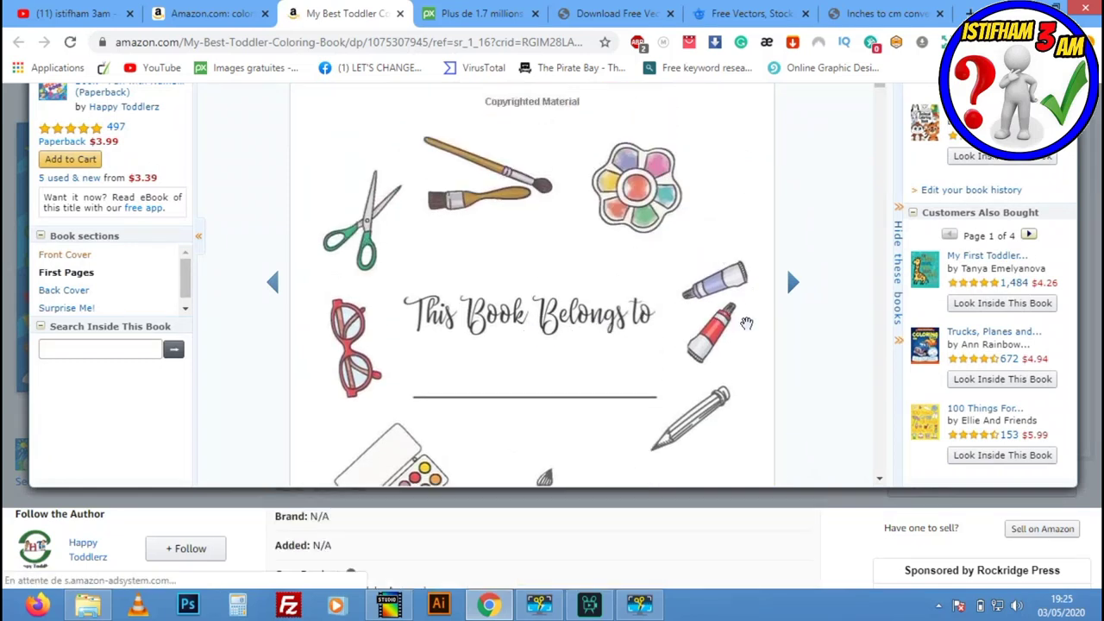
scroll(737, 326, down, 1)
scroll(717, 325, down, 2)
scroll(698, 324, down, 2)
scroll(694, 324, down, 3)
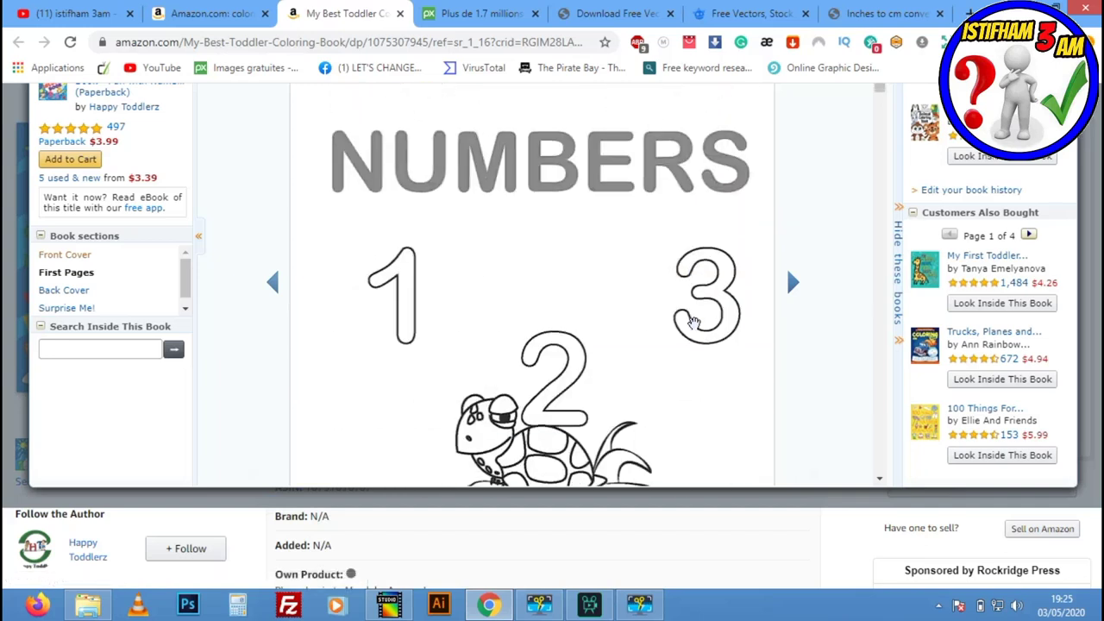
scroll(695, 322, down, 2)
scroll(695, 322, down, 3)
scroll(695, 322, down, 3)
scroll(696, 323, down, 2)
scroll(695, 322, up, 5)
scroll(696, 322, up, 5)
scroll(696, 322, up, 3)
scroll(695, 321, up, 3)
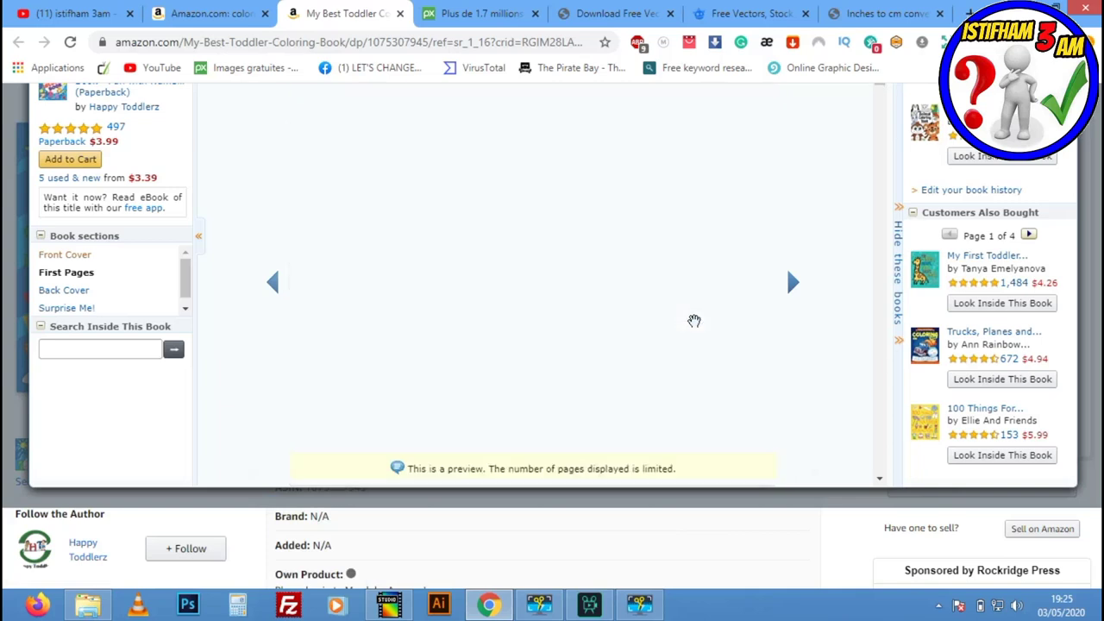
scroll(694, 321, up, 3)
scroll(695, 321, up, 2)
scroll(695, 321, down, 5)
scroll(699, 321, down, 3)
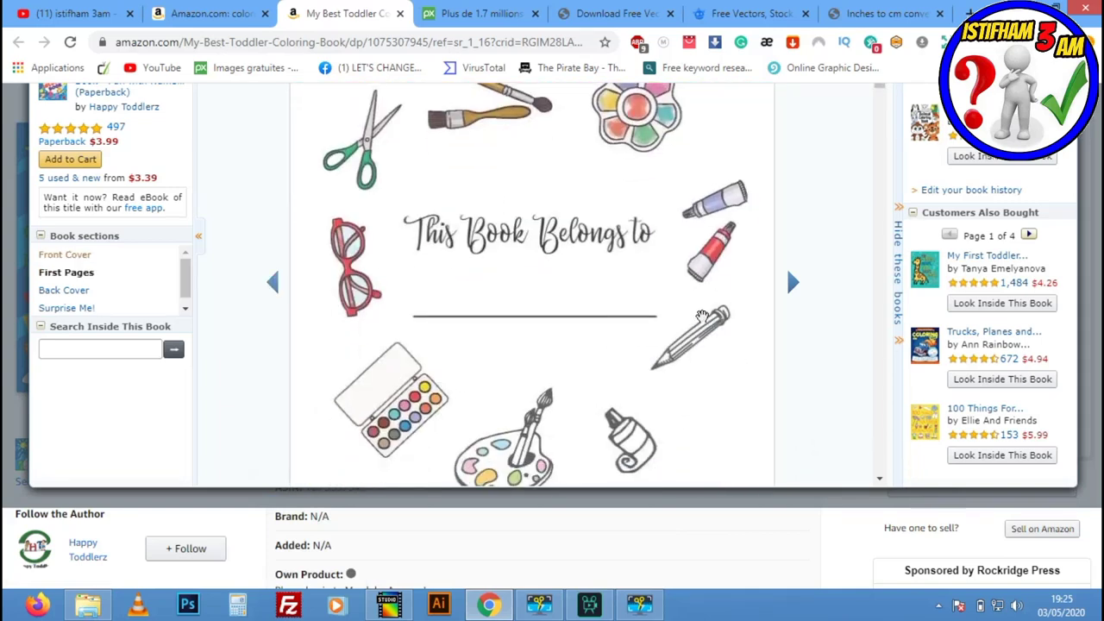
click(90, 606)
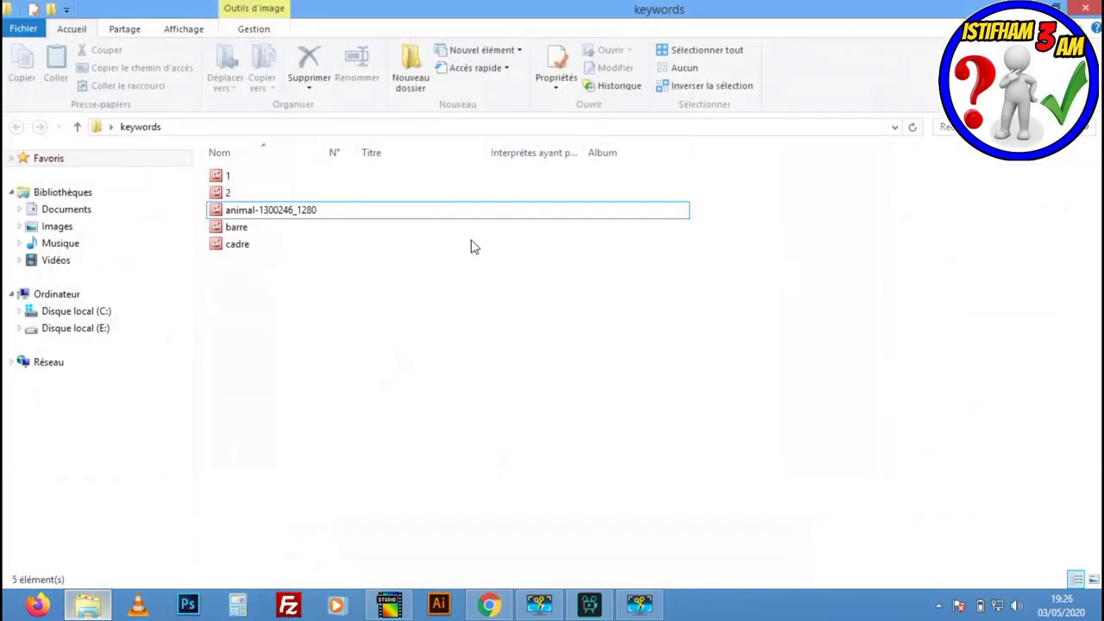
- Create a PowerPoint presentation named 'coloring' in the keywords folder and open it
right_click(338, 324)
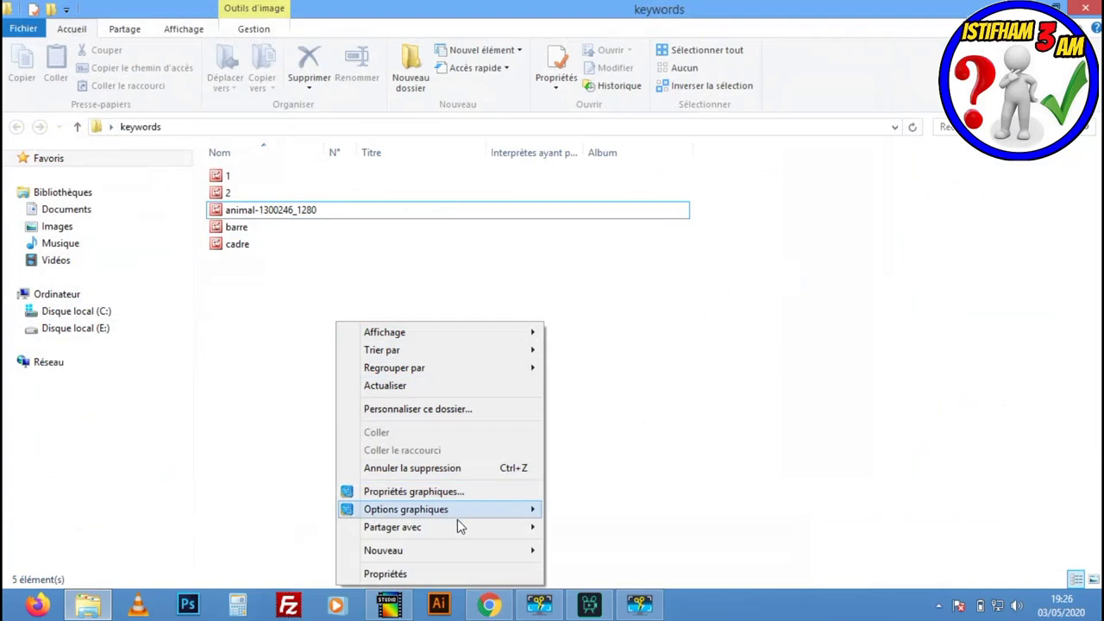
mouse_move(383, 550)
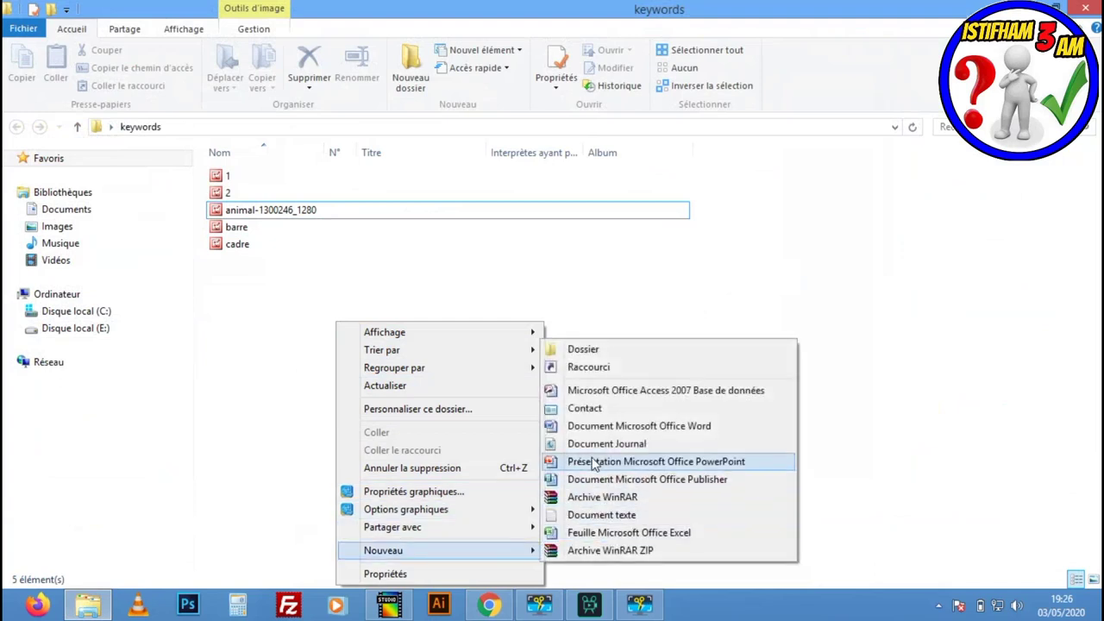
click(594, 464)
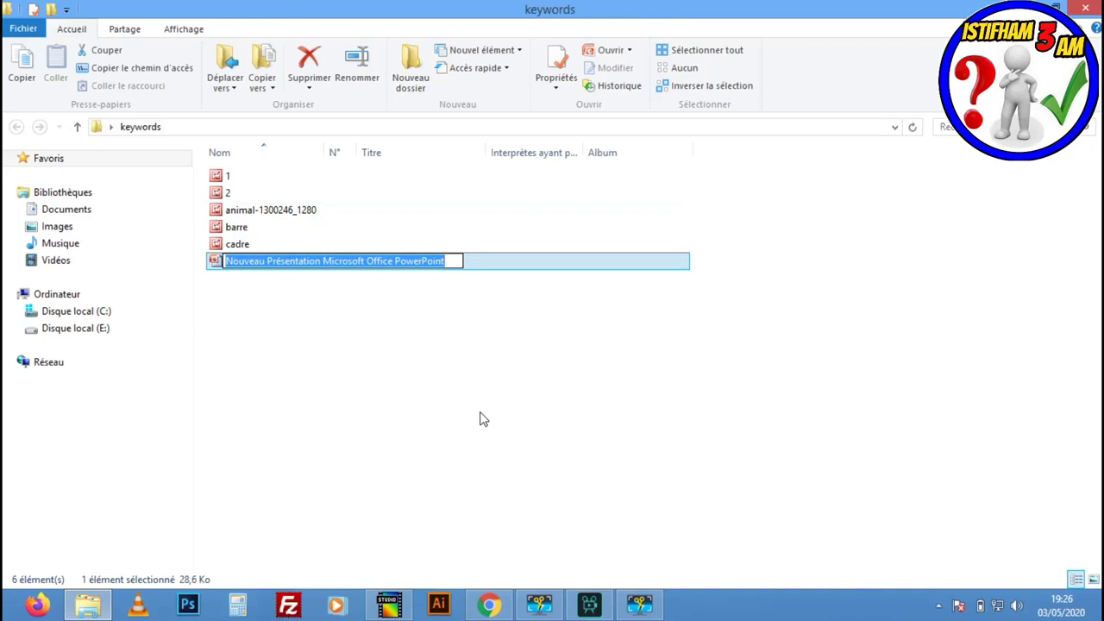
text(coloring)
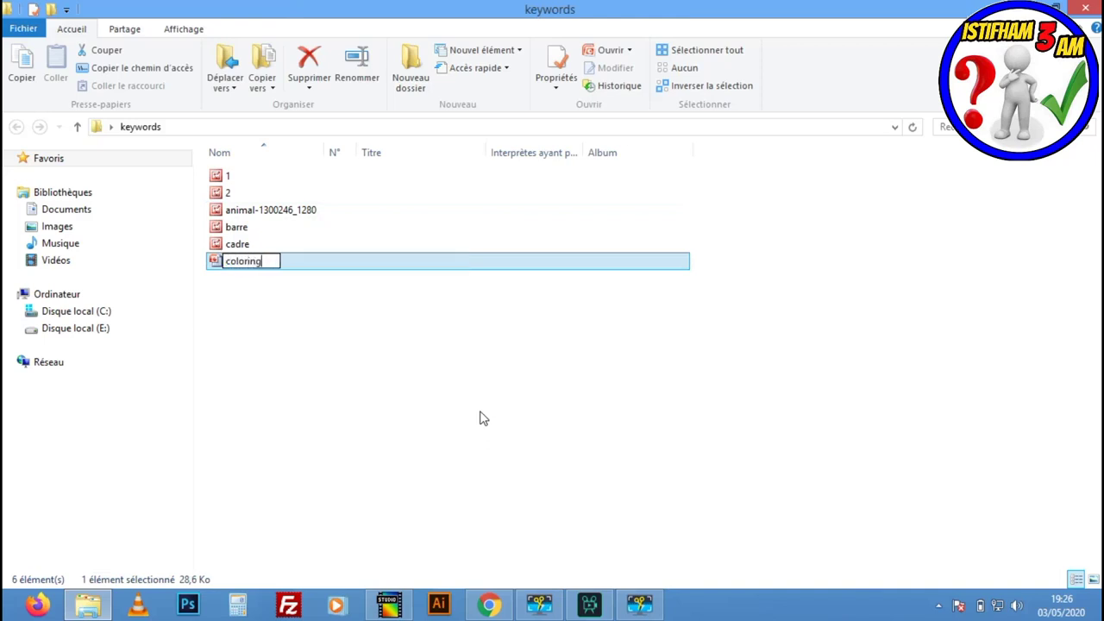
key(Return)
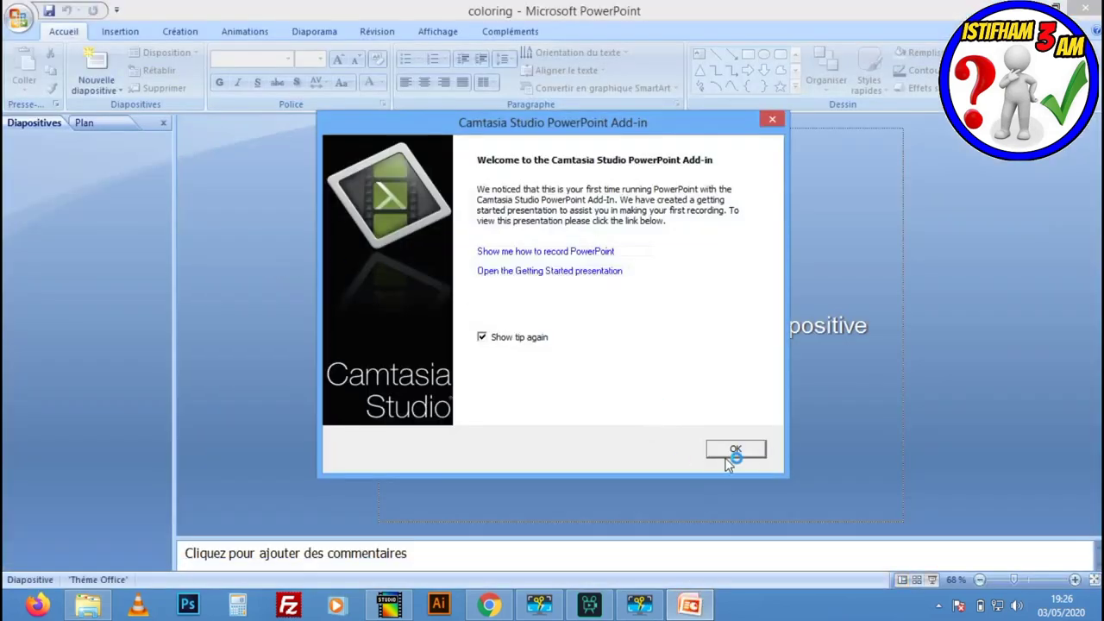
click(735, 449)
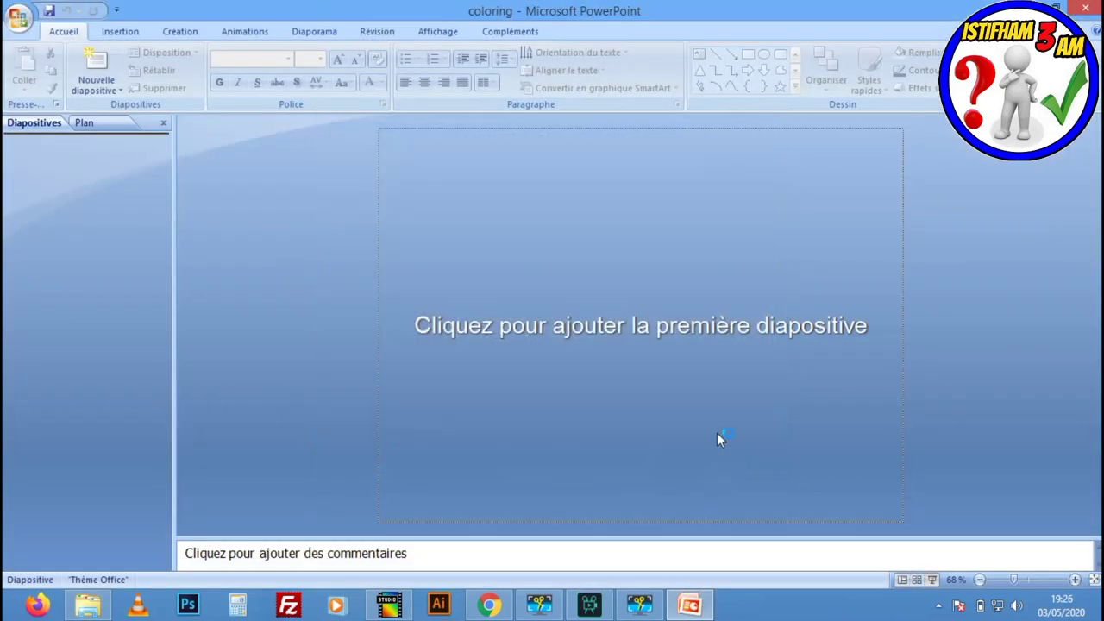
click(488, 605)
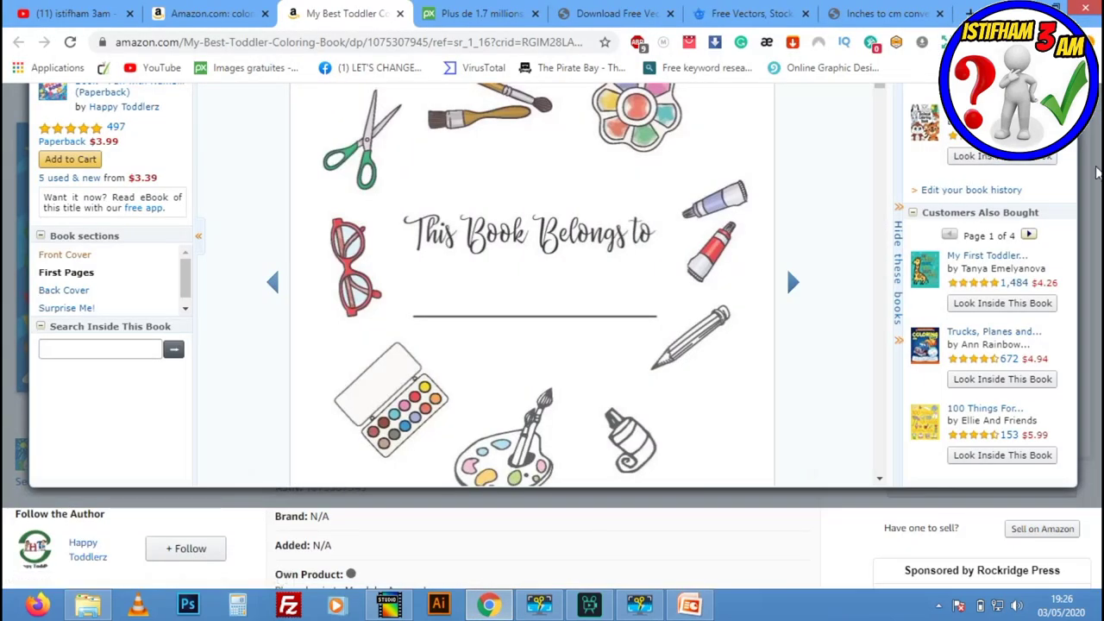
- Close the preview and select the book's product dimensions, 8.5 x 0.2 x 11 inches
scroll(509, 198, up, 3)
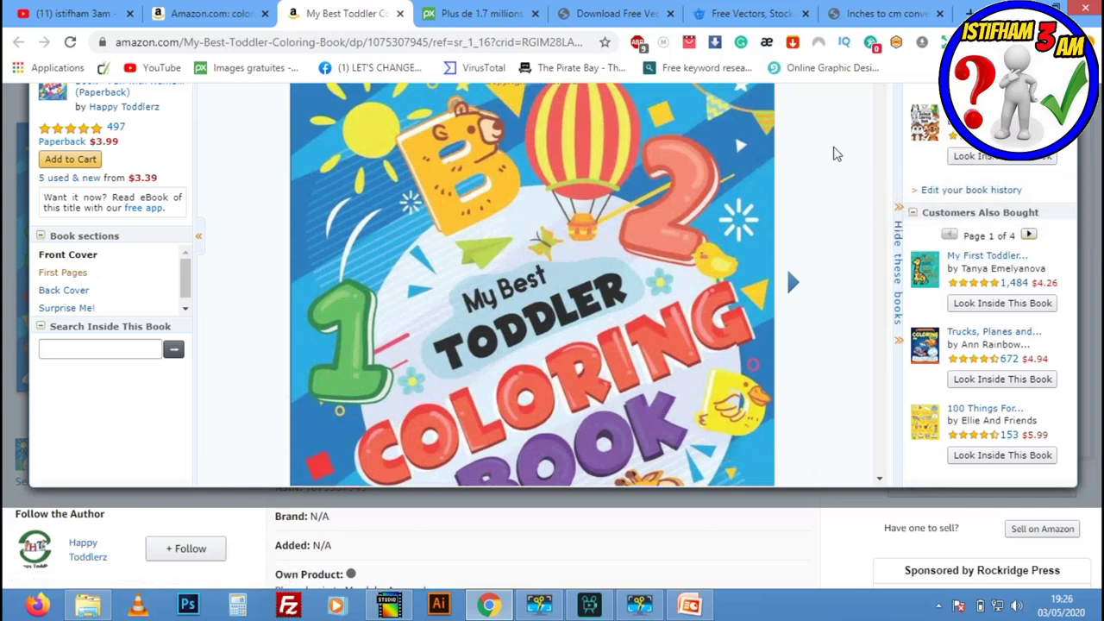
scroll(880, 160, down, 3)
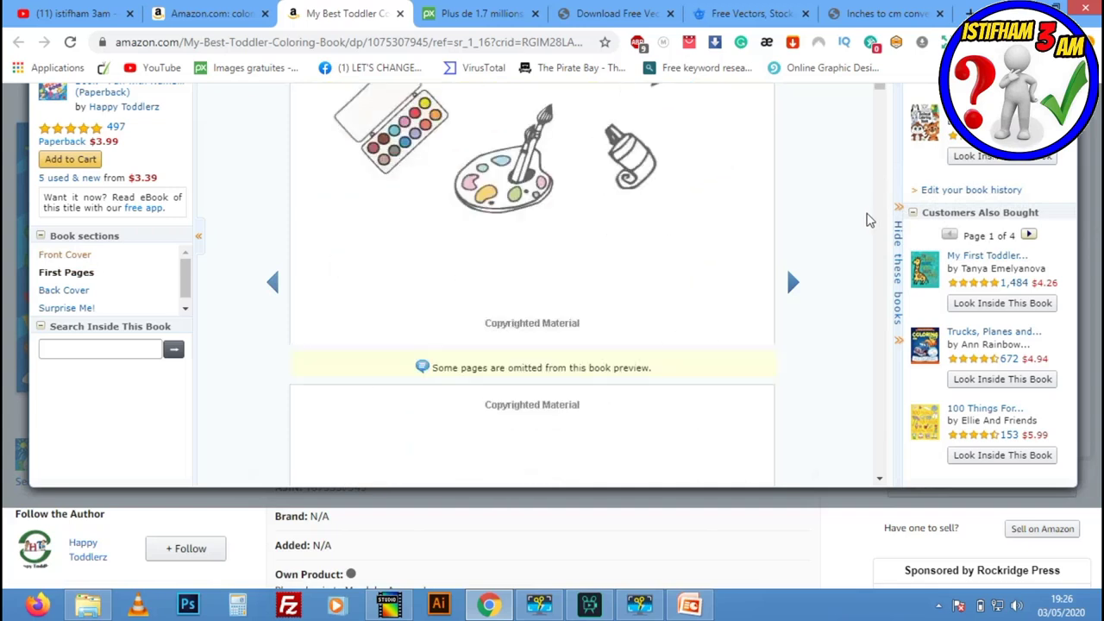
key(Escape)
scroll(443, 207, down, 2)
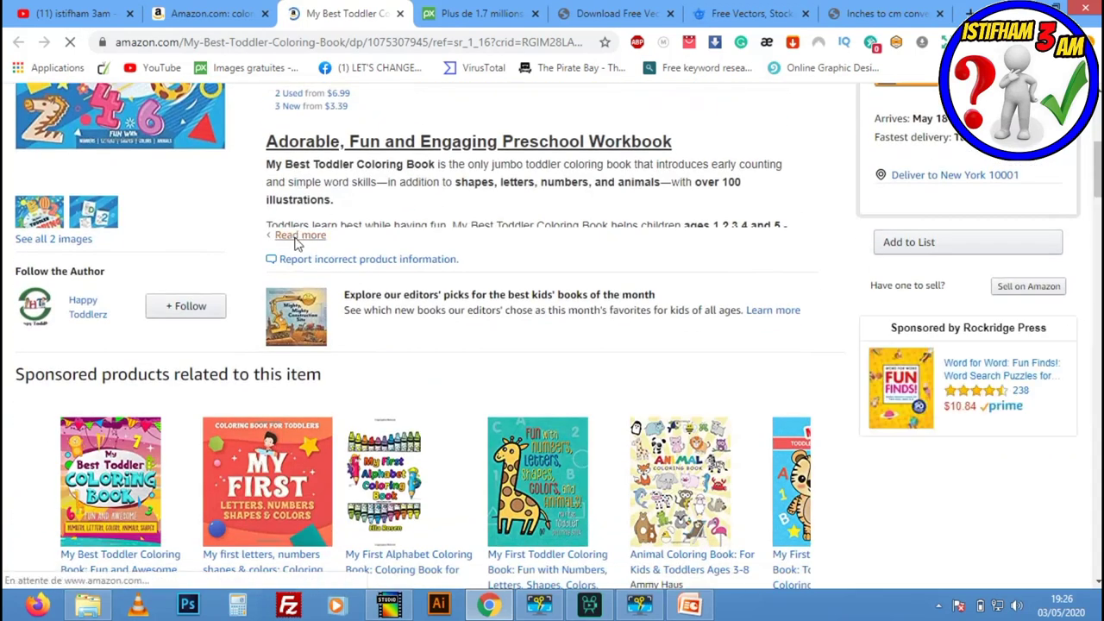
scroll(98, 308, down, 4)
scroll(103, 305, down, 4)
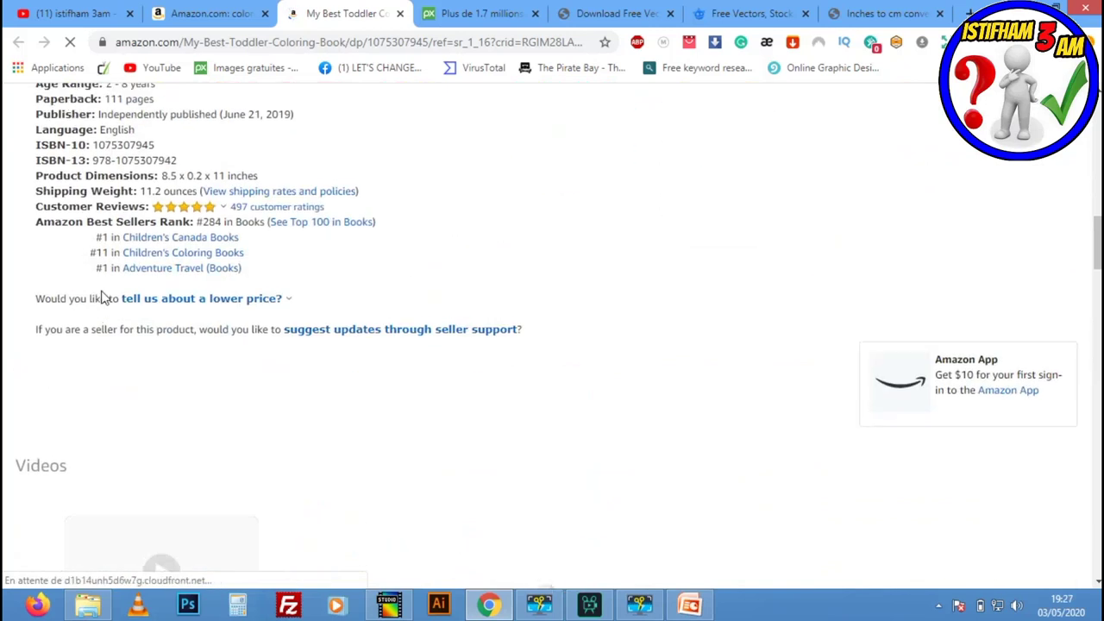
scroll(102, 298, up, 2)
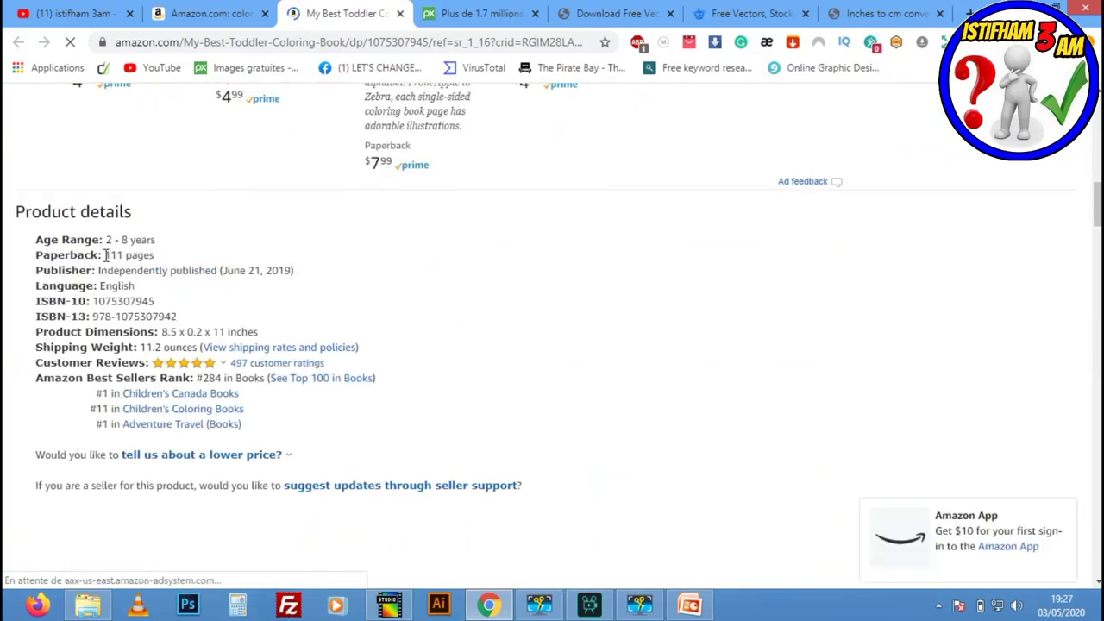
drag(153, 255, 105, 255)
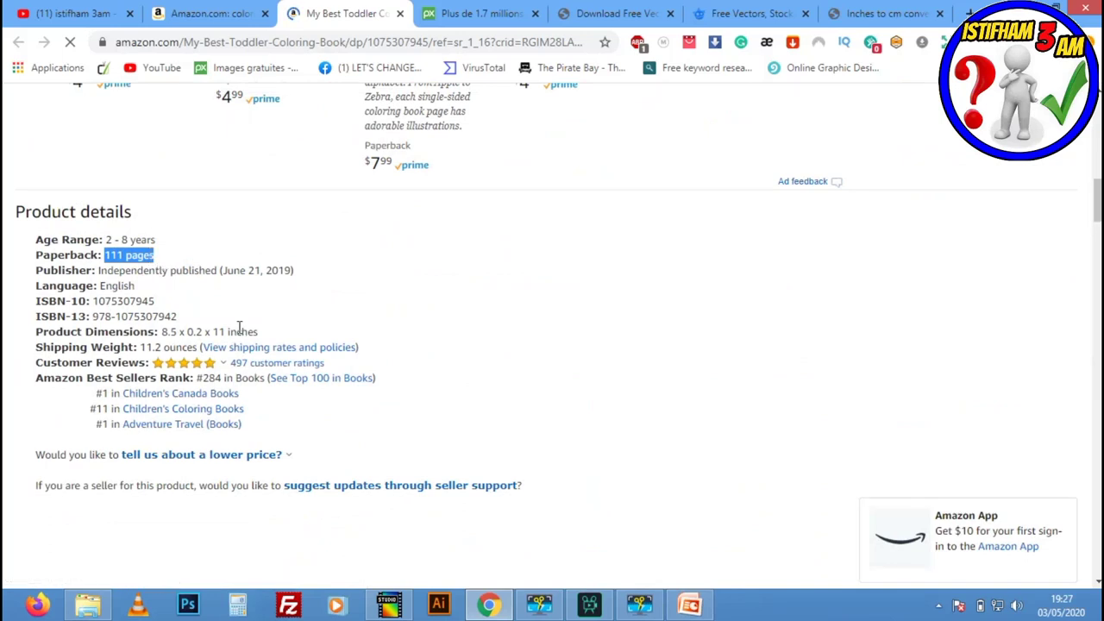
click(164, 333)
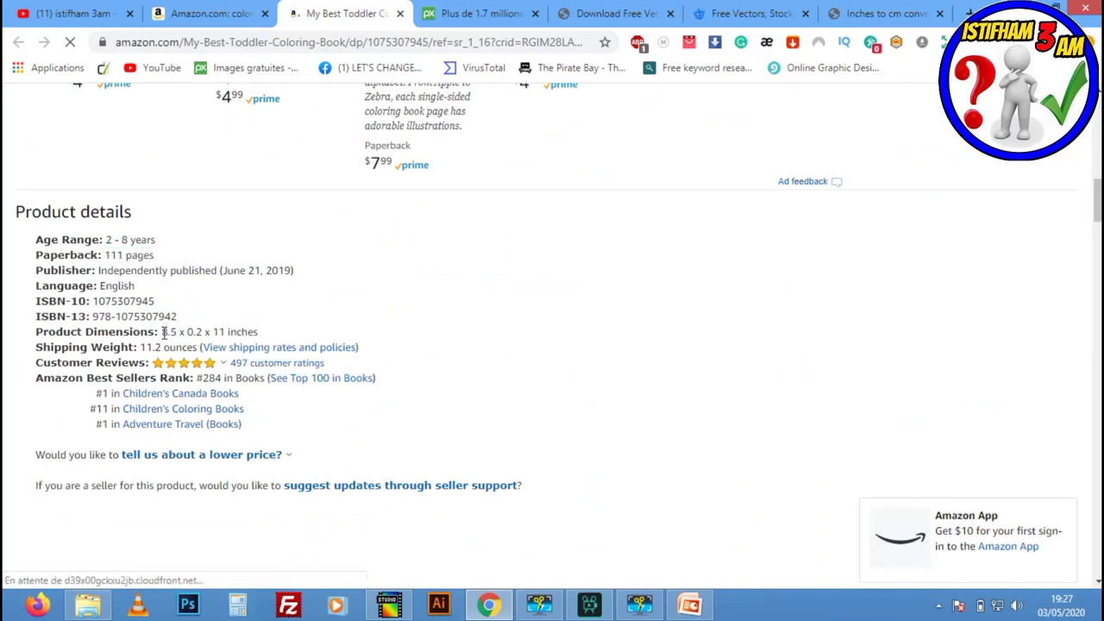
drag(226, 332, 259, 333)
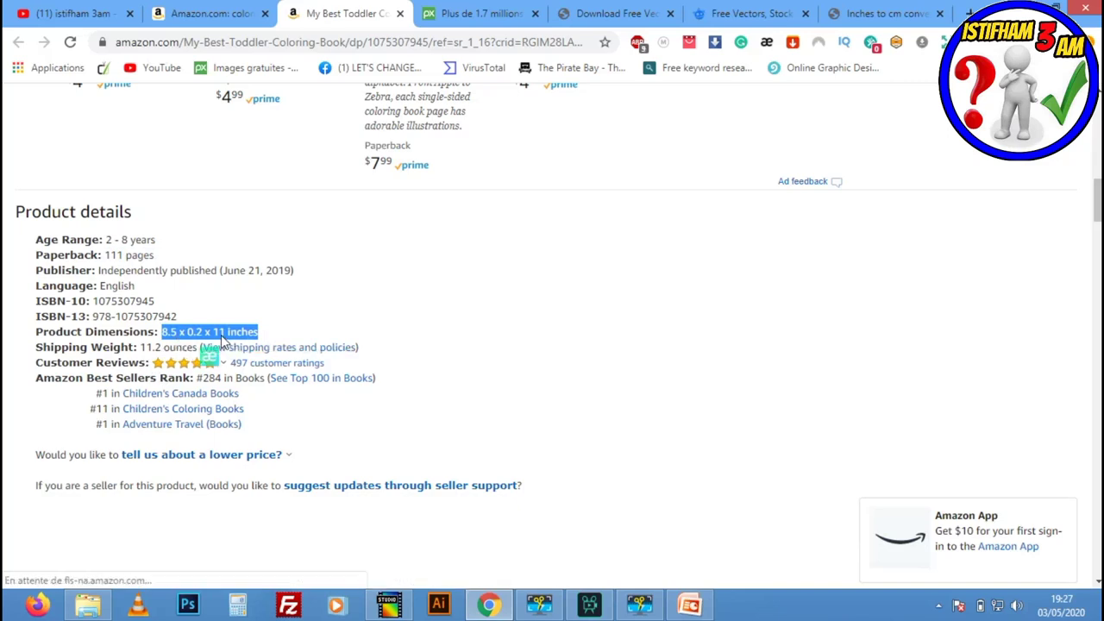
click(691, 605)
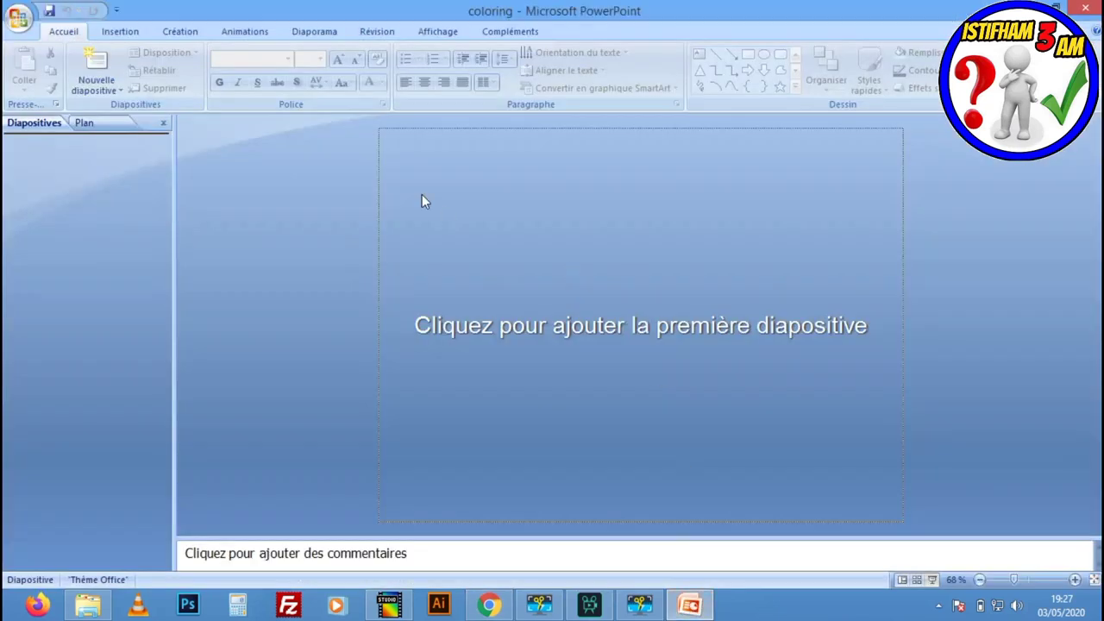
- Check the 25,4 x 19,05 cm slide size in Mise en page, then go to the inches-to-cm converter
click(183, 28)
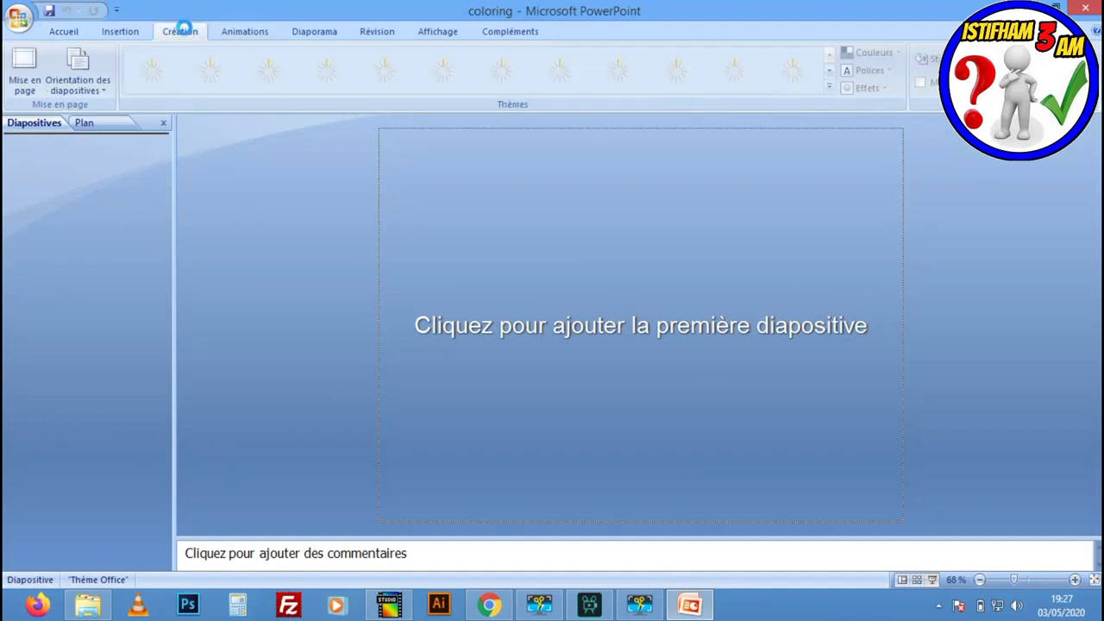
click(34, 65)
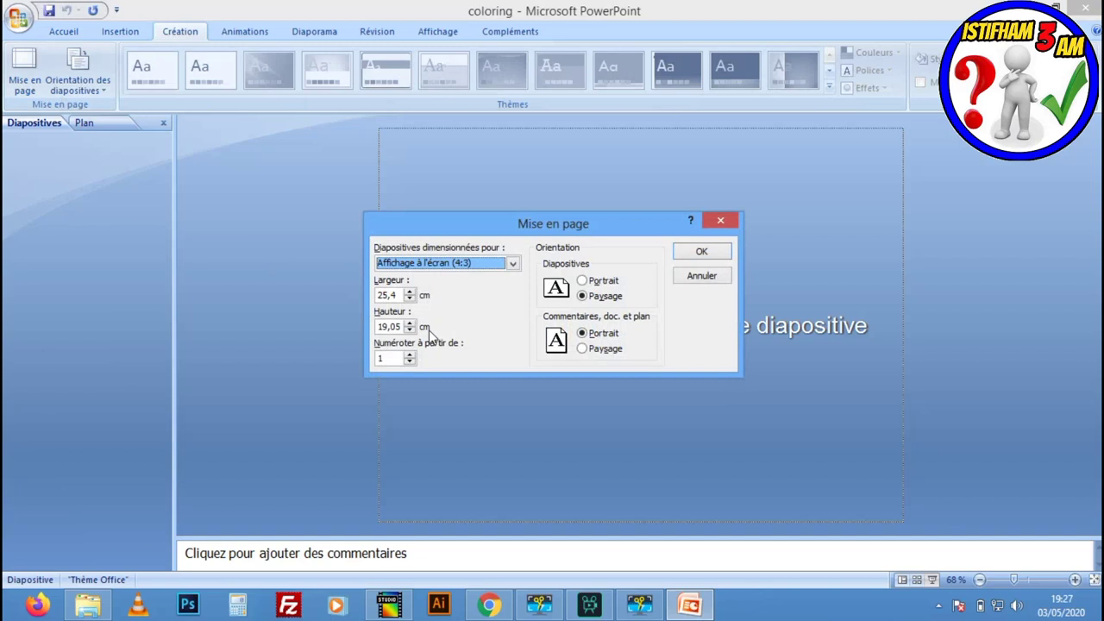
click(488, 604)
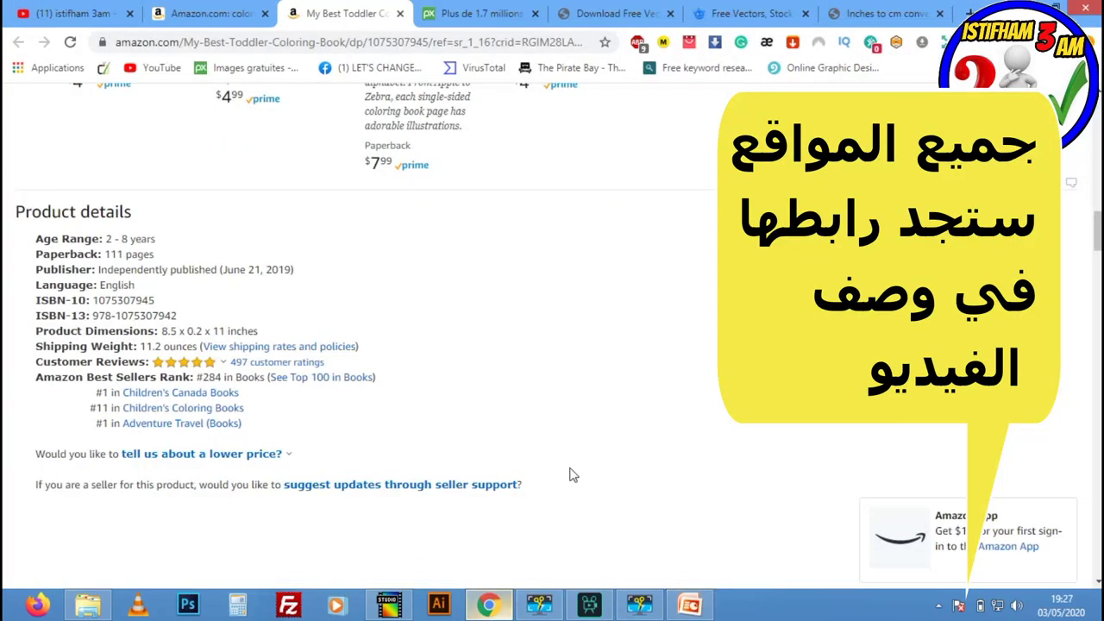
click(844, 9)
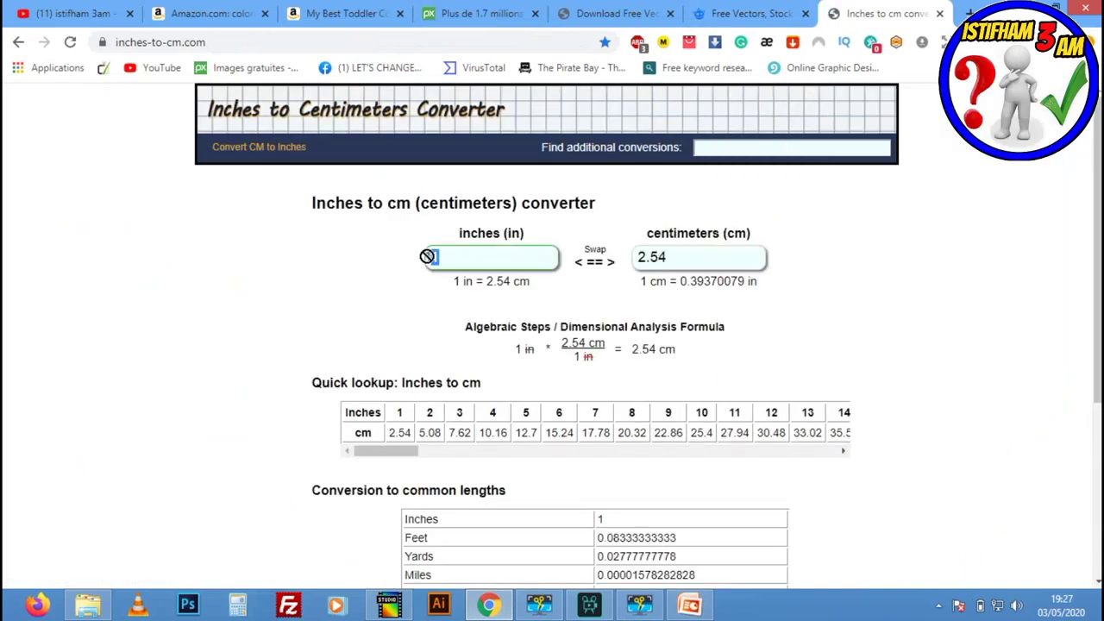
- Convert 8.5 inches to 21.59 cm and enter it as the slide width
text(8.5)
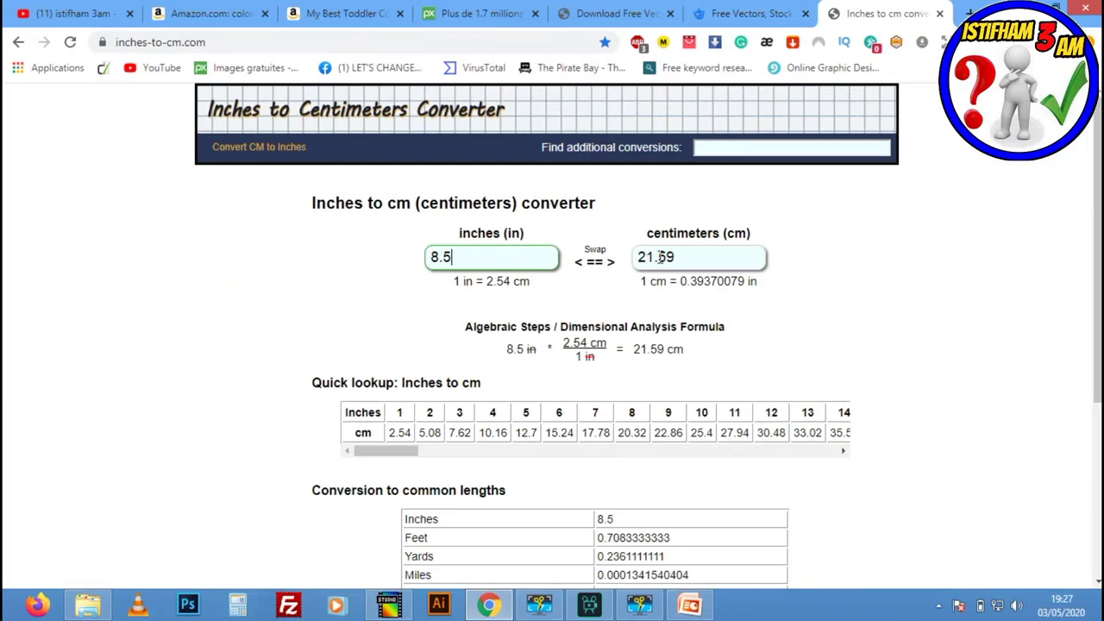
drag(678, 257, 632, 257)
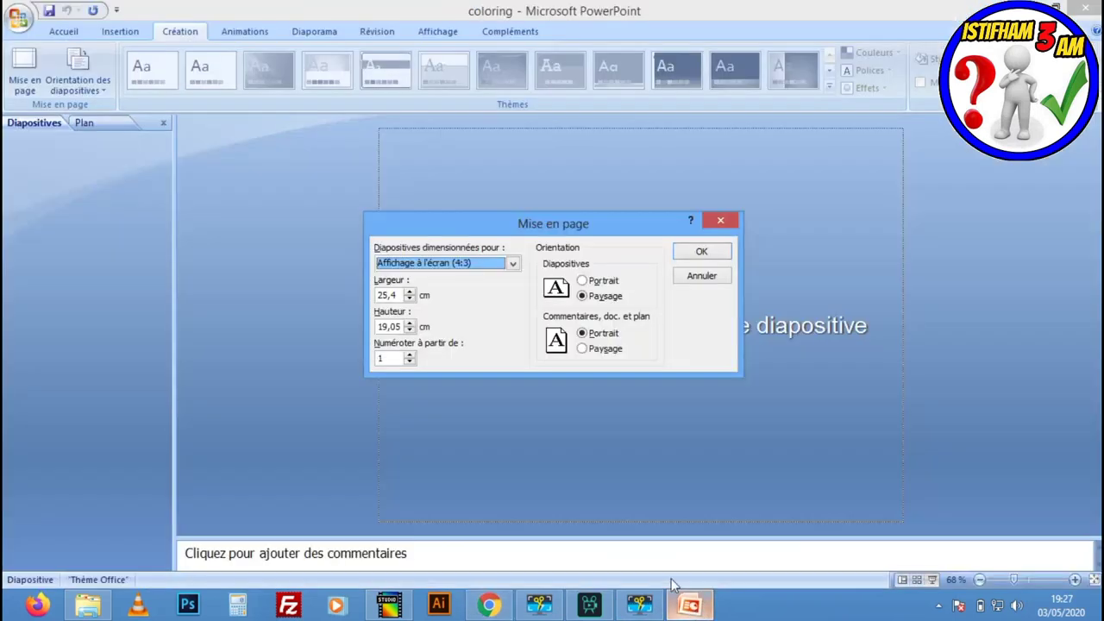
click(690, 606)
click(394, 294)
text(21,59)
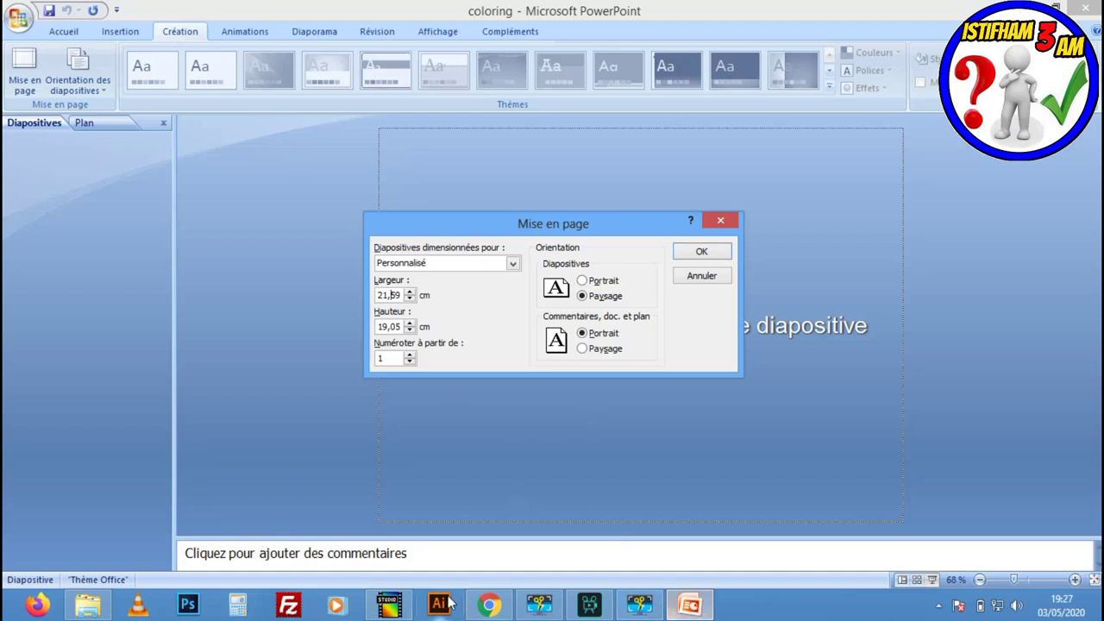
- Convert 11 inches to 27.94 cm and paste it as the slide height
click(488, 605)
drag(464, 257, 427, 257)
text(11)
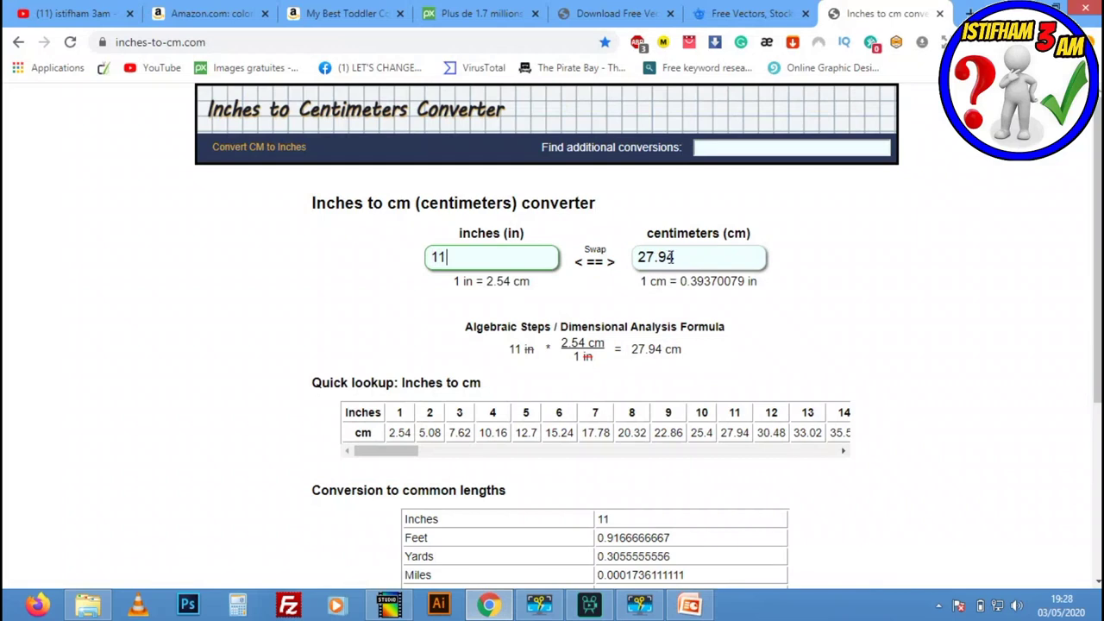
double_click(672, 257)
key(ctrl+c)
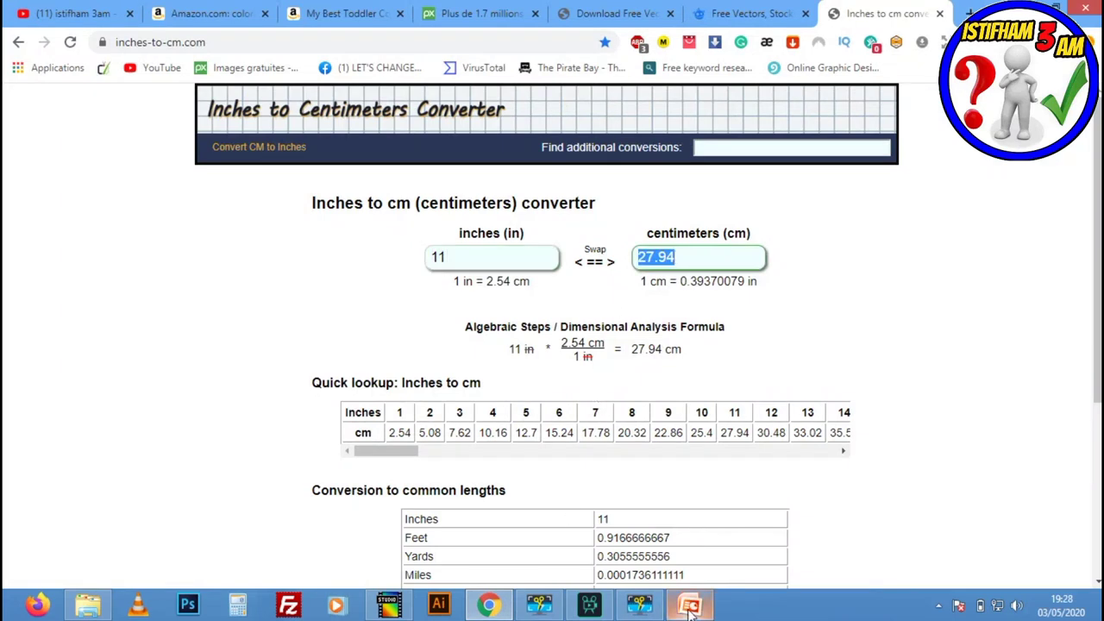
click(689, 606)
double_click(390, 327)
key(ctrl+v)
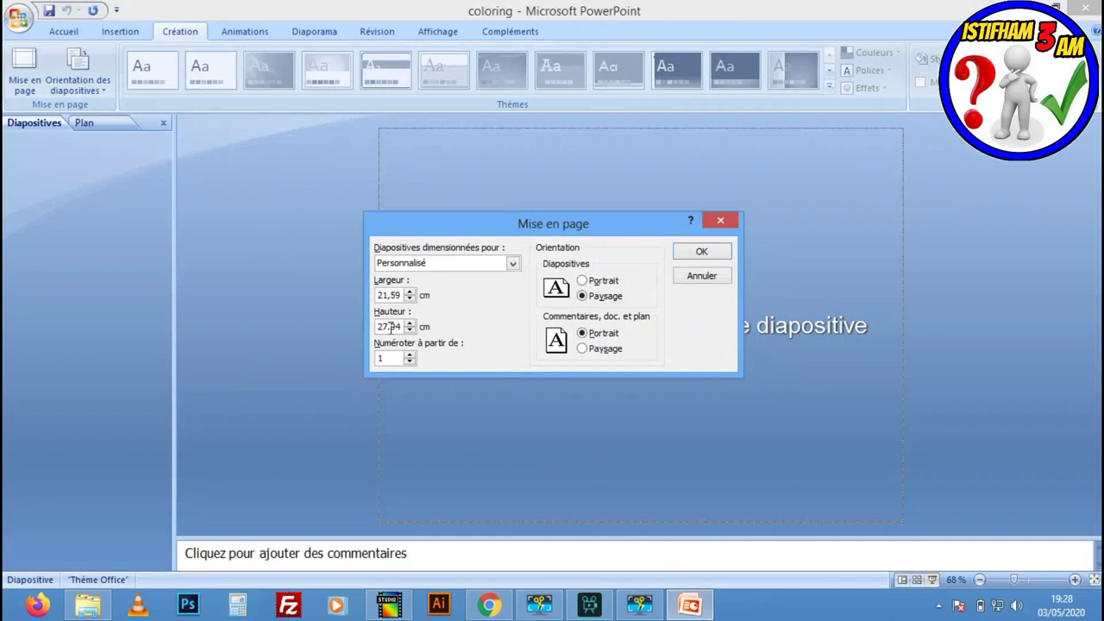
double_click(394, 328)
- Apply the portrait 21,59 x 27,94 cm size and delete the title and subtitle placeholders
click(390, 326)
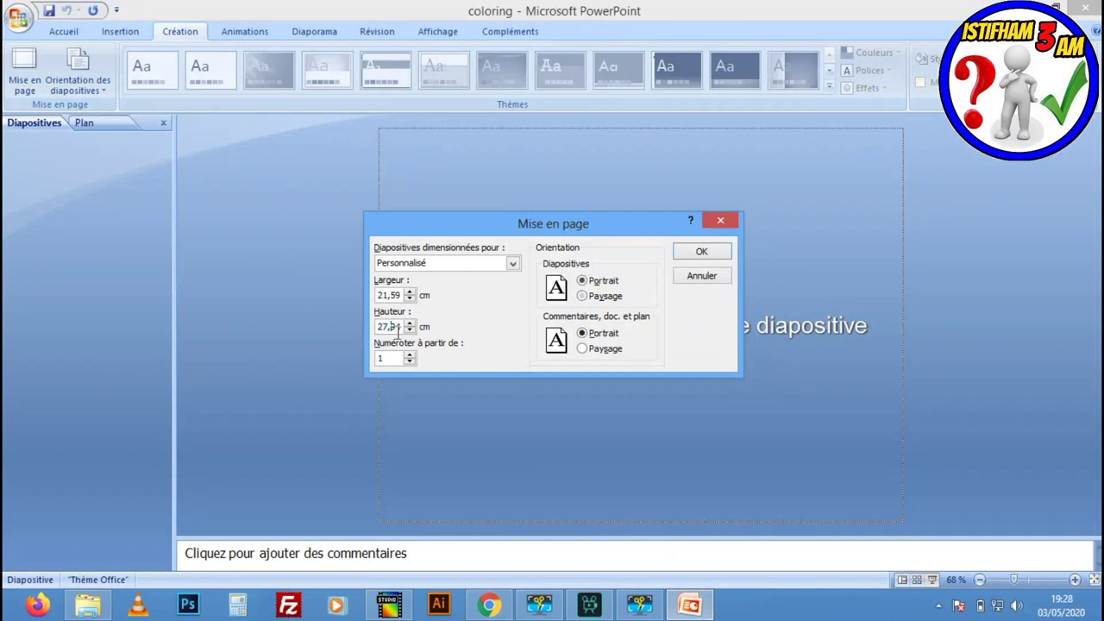
click(700, 252)
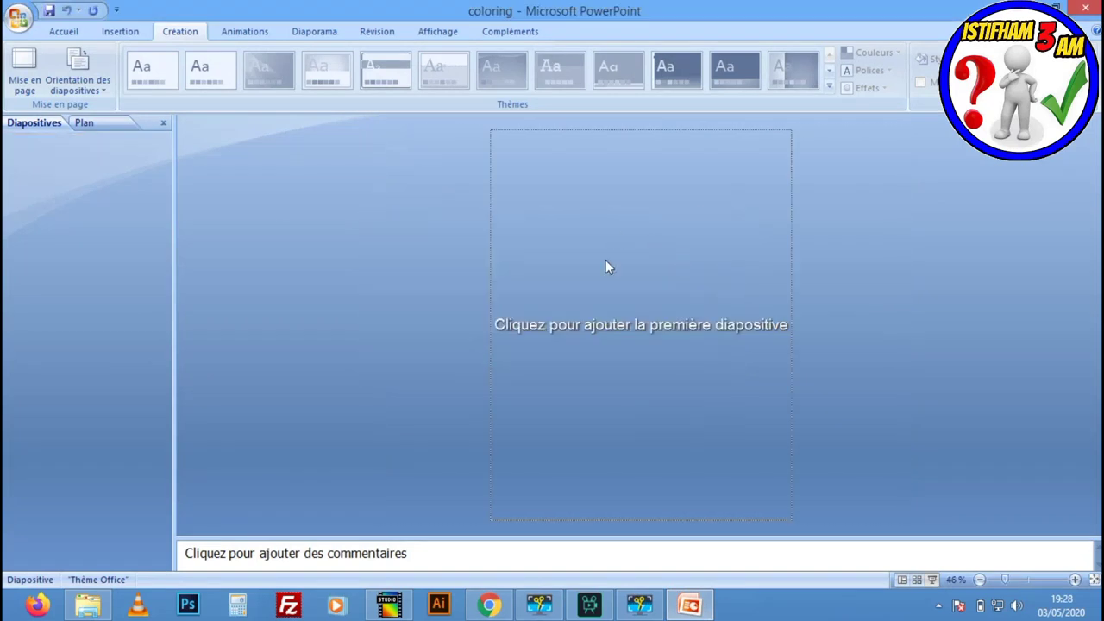
click(651, 263)
key(Escape)
key(Delete)
click(649, 367)
key(Escape)
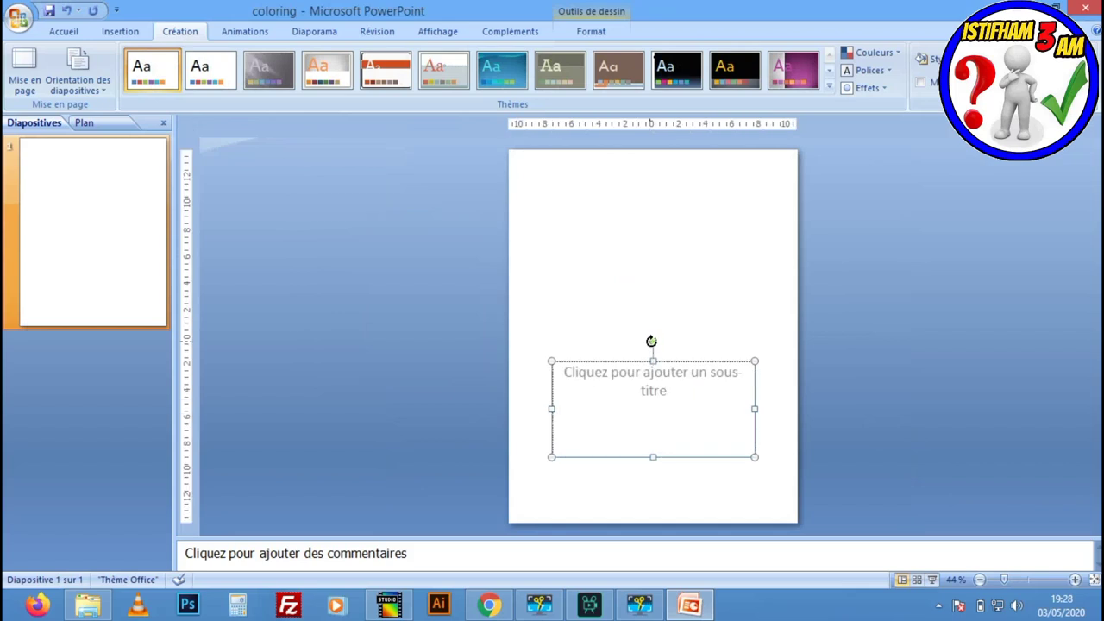
key(Delete)
- Copy and paste the blank first slide to make a second blank slide
click(128, 223)
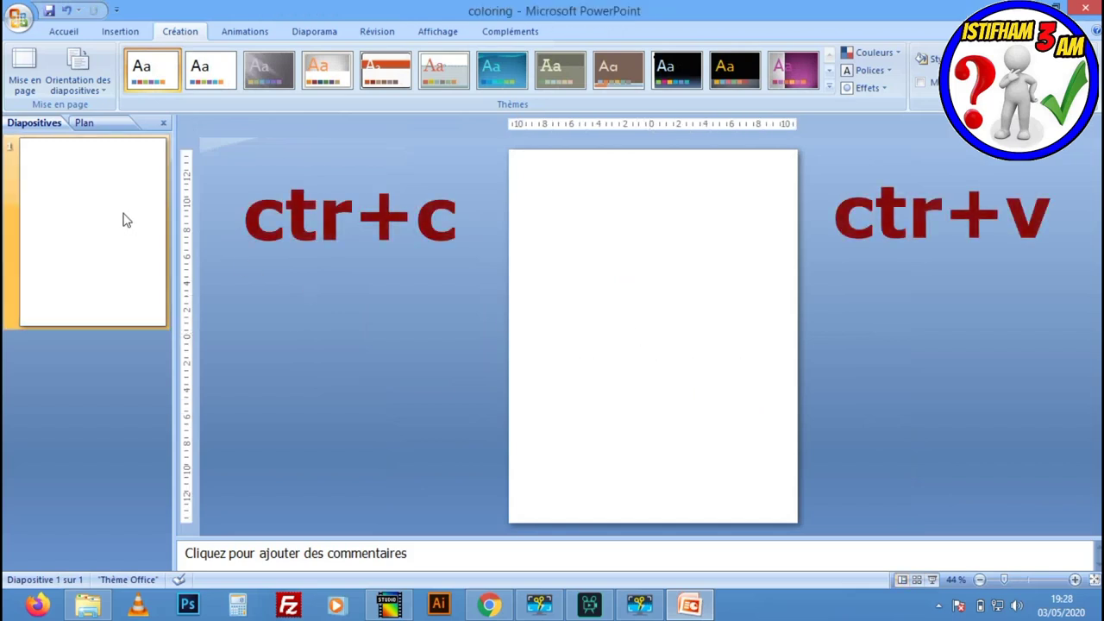
key(ctrl+c)
key(ctrl+v)
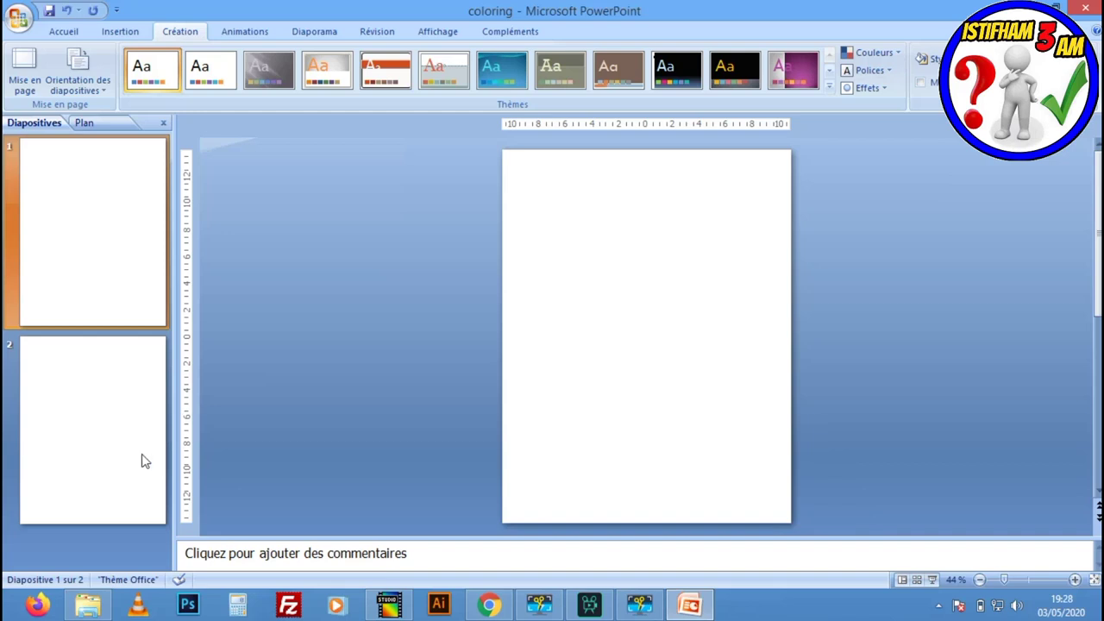
click(90, 604)
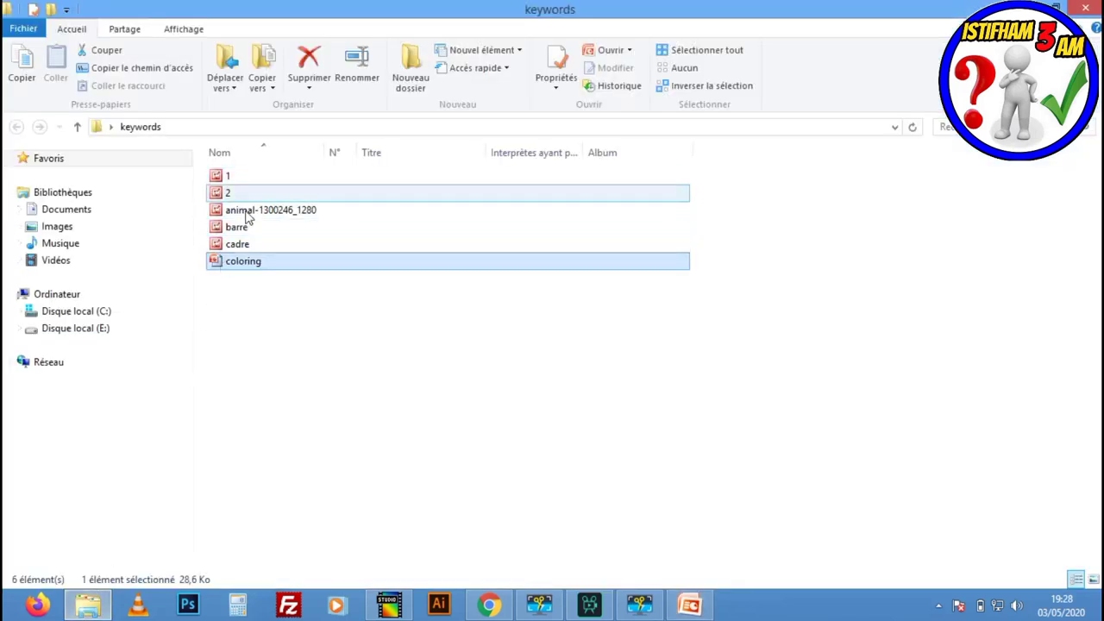
- Glance at the Vecteezy and Freepik sites, then return to Pixabay's homepage
key(alt+Tab)
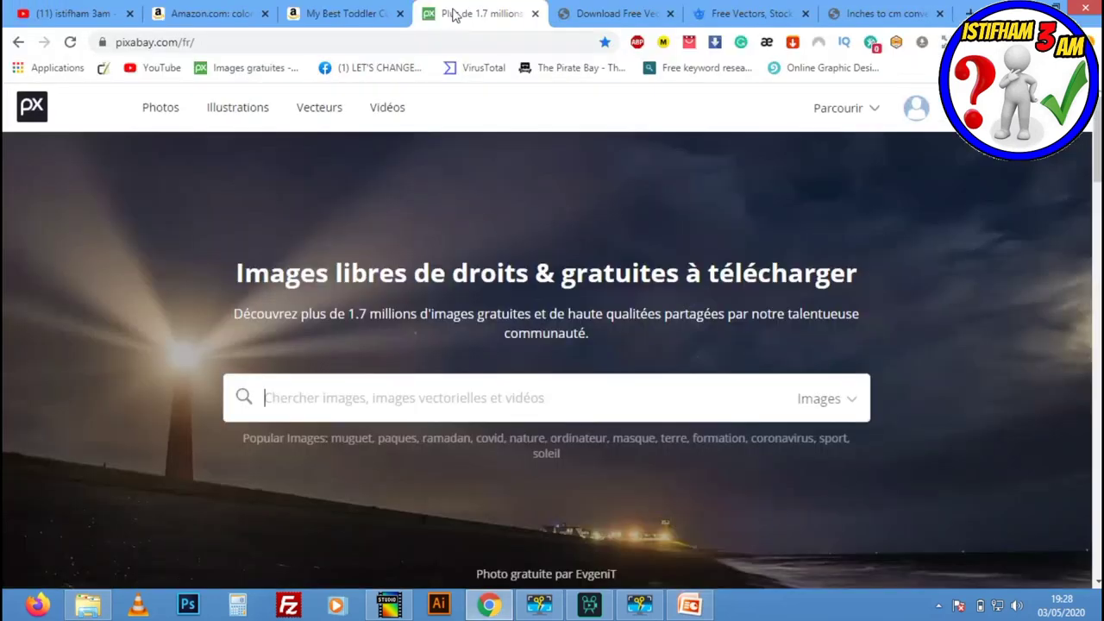
click(623, 13)
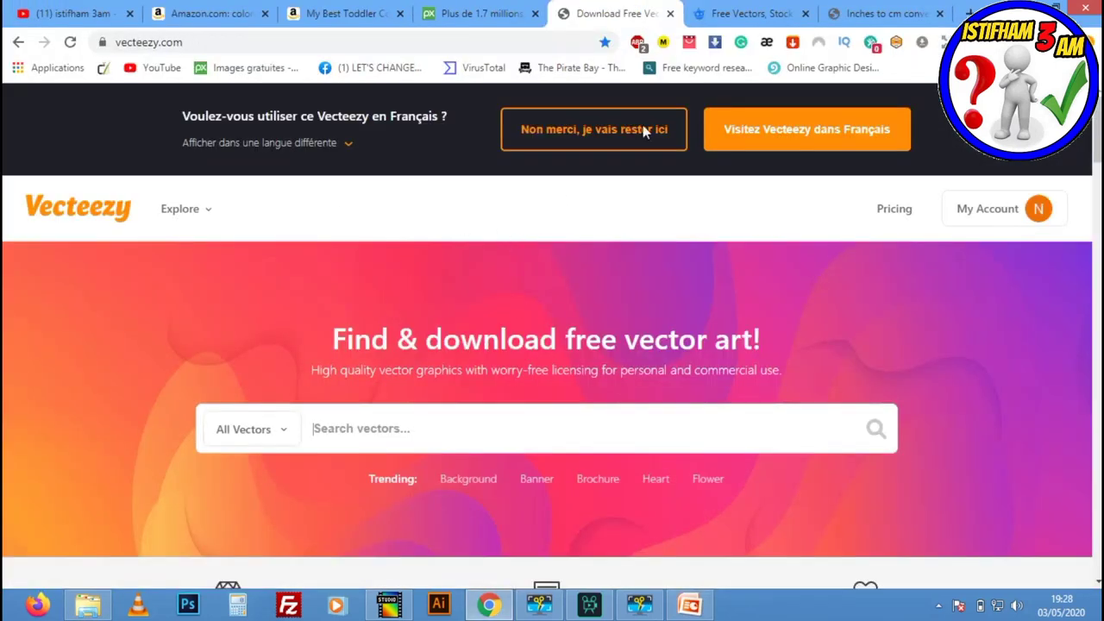
click(715, 12)
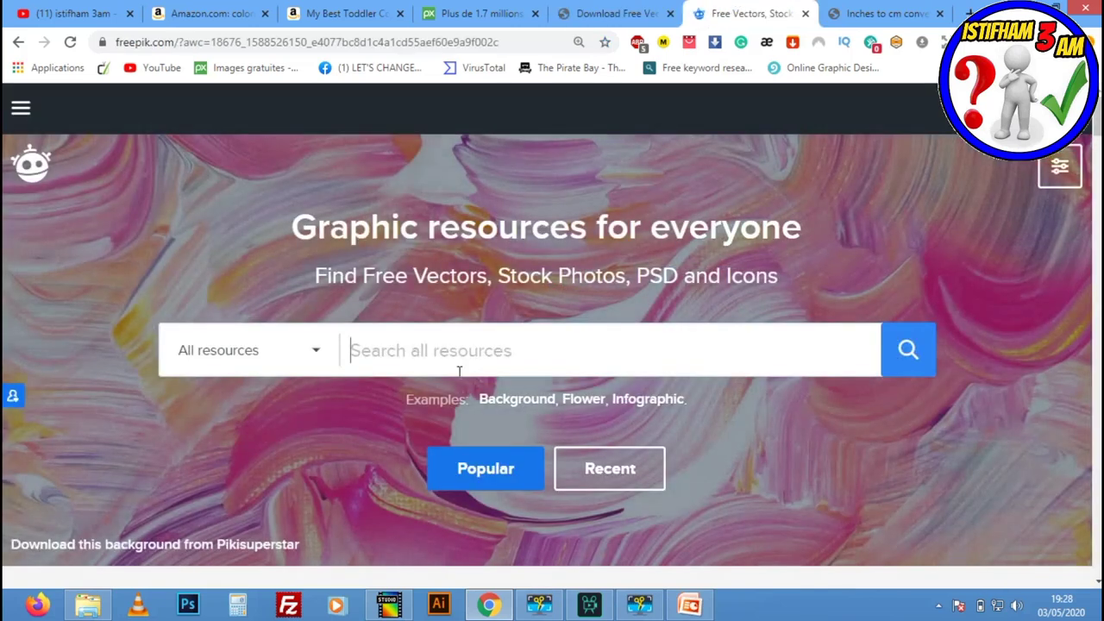
click(456, 10)
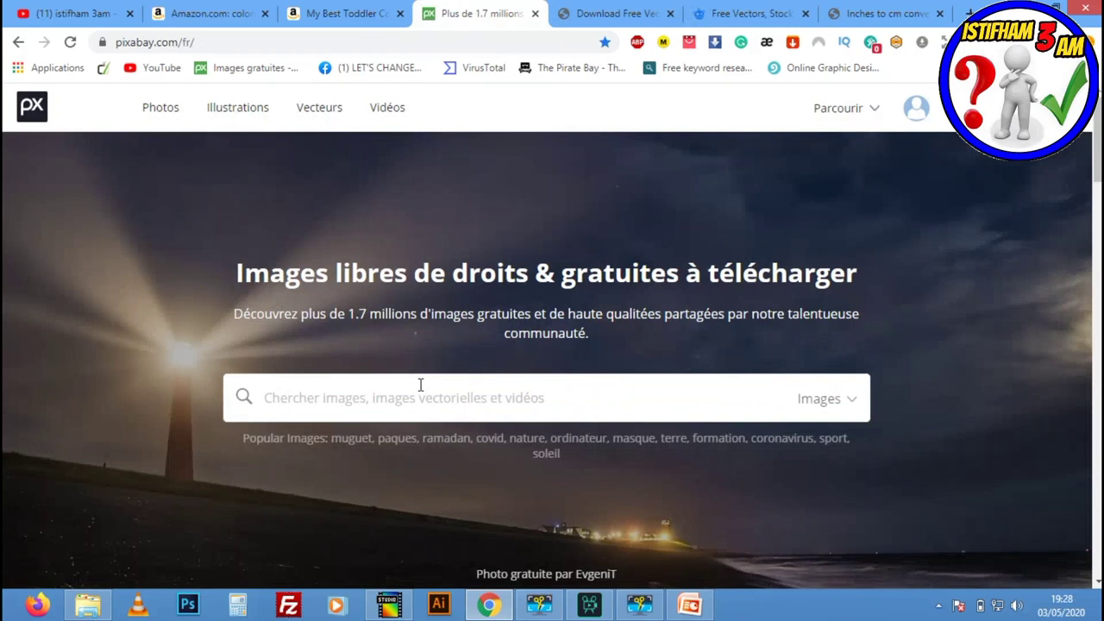
- Search Pixabay for animals, limiting the results to vector images
text(animals)
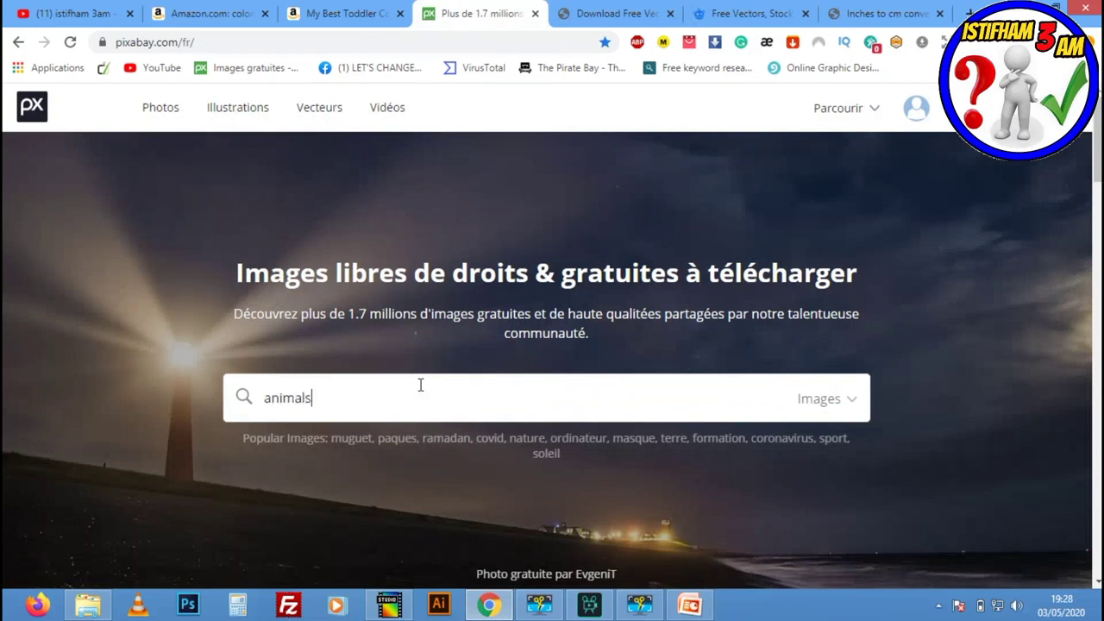
key(Return)
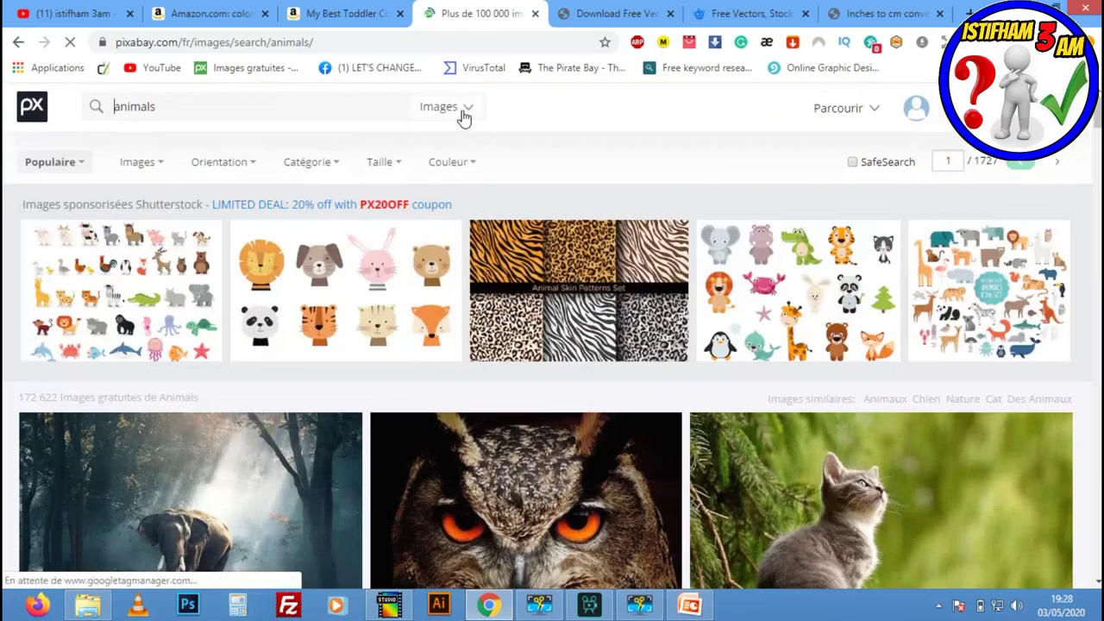
click(456, 110)
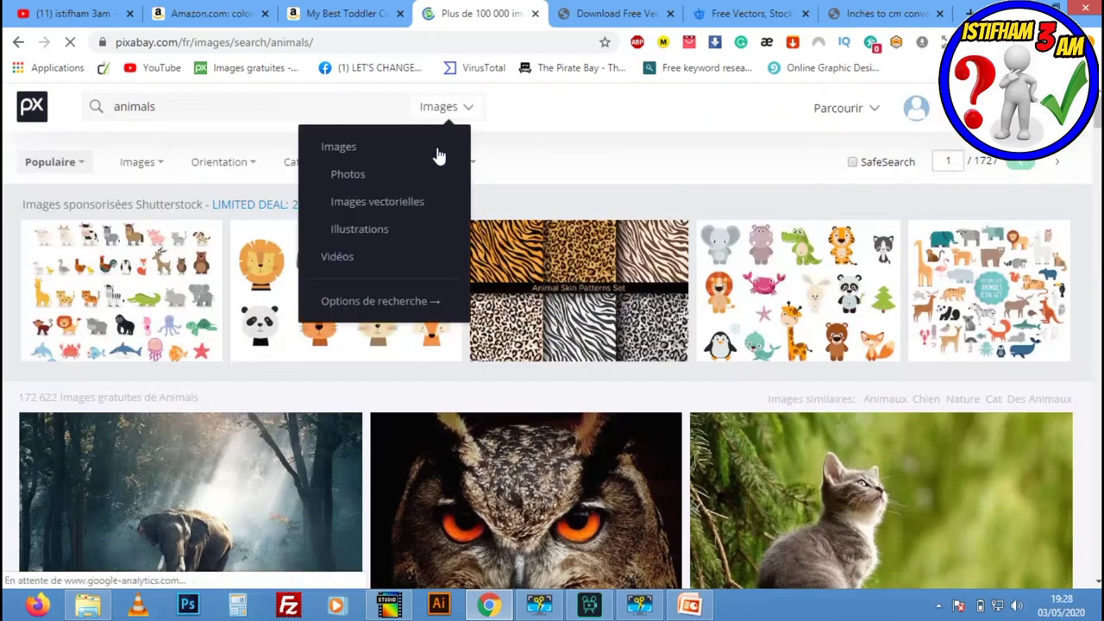
click(360, 203)
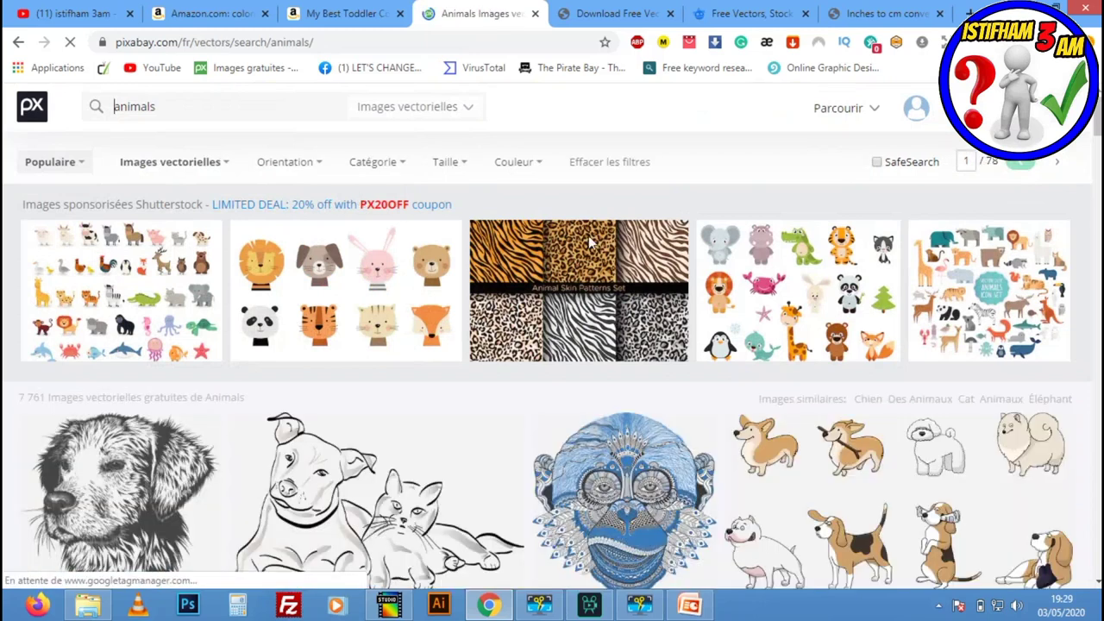
scroll(750, 296, down, 1)
scroll(749, 293, down, 3)
scroll(751, 291, down, 3)
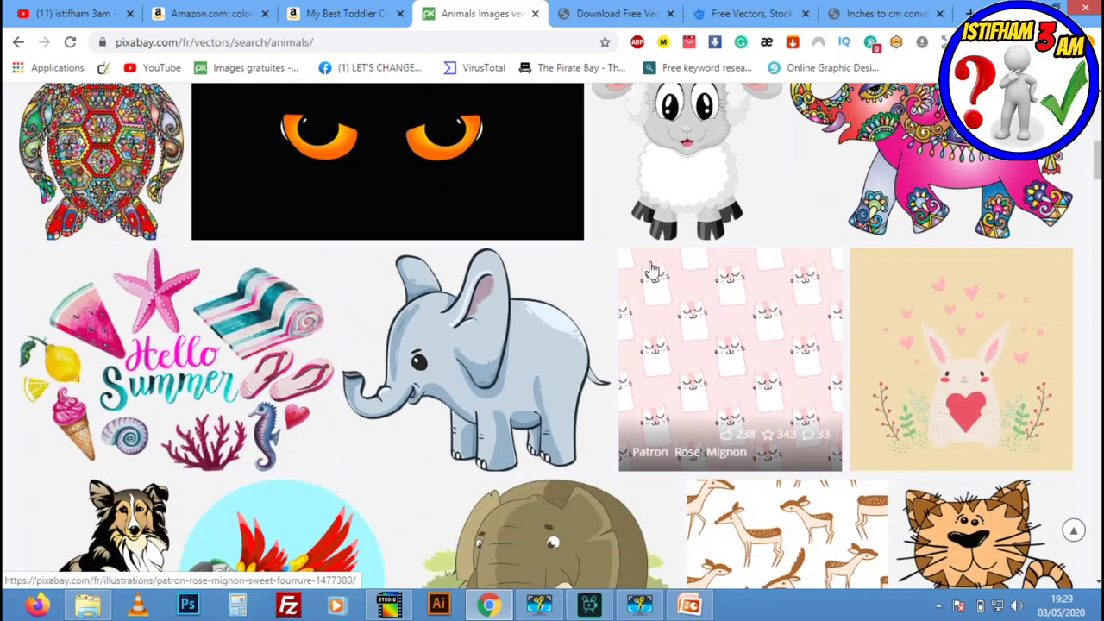
scroll(664, 310, up, 2)
- Open the cute lamb illustration and highlight its free commercial-use licence terms
click(678, 352)
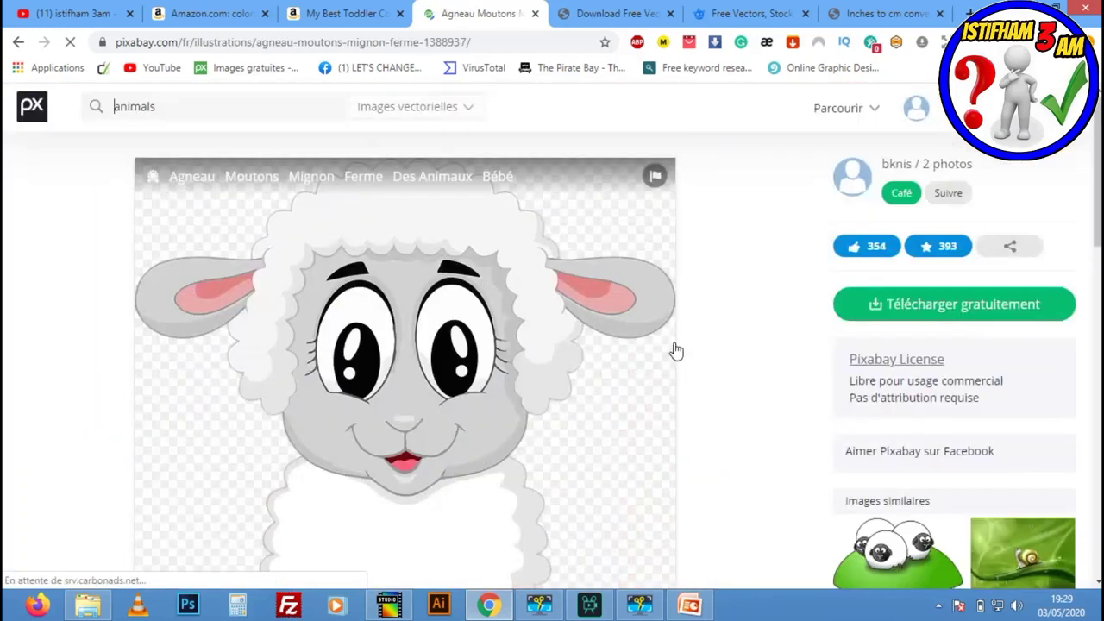
scroll(696, 348, down, 1)
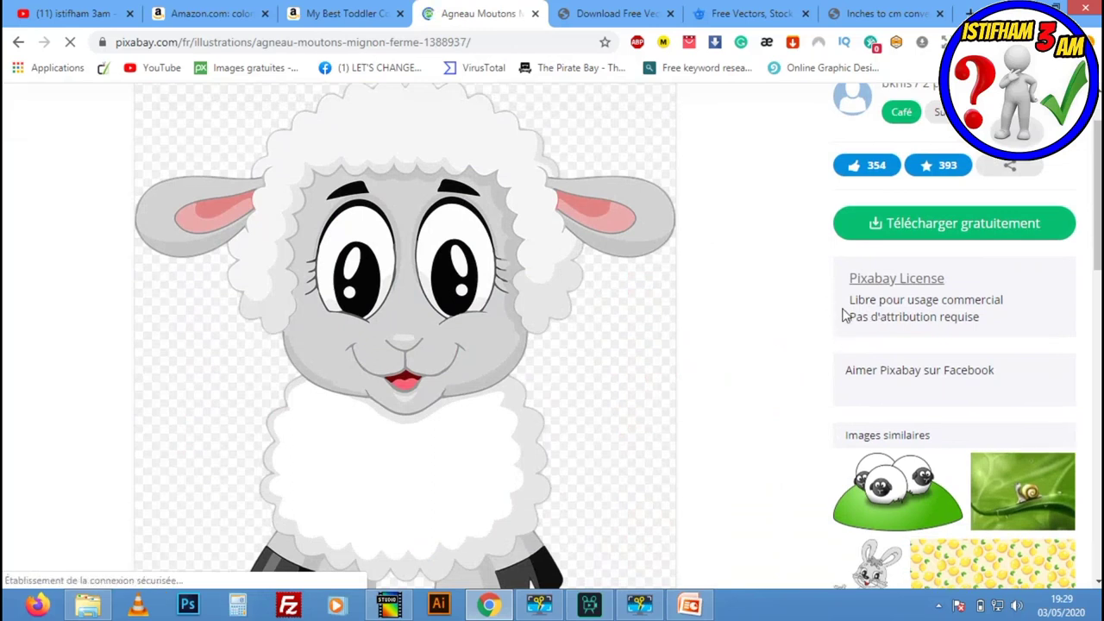
drag(849, 298, 979, 335)
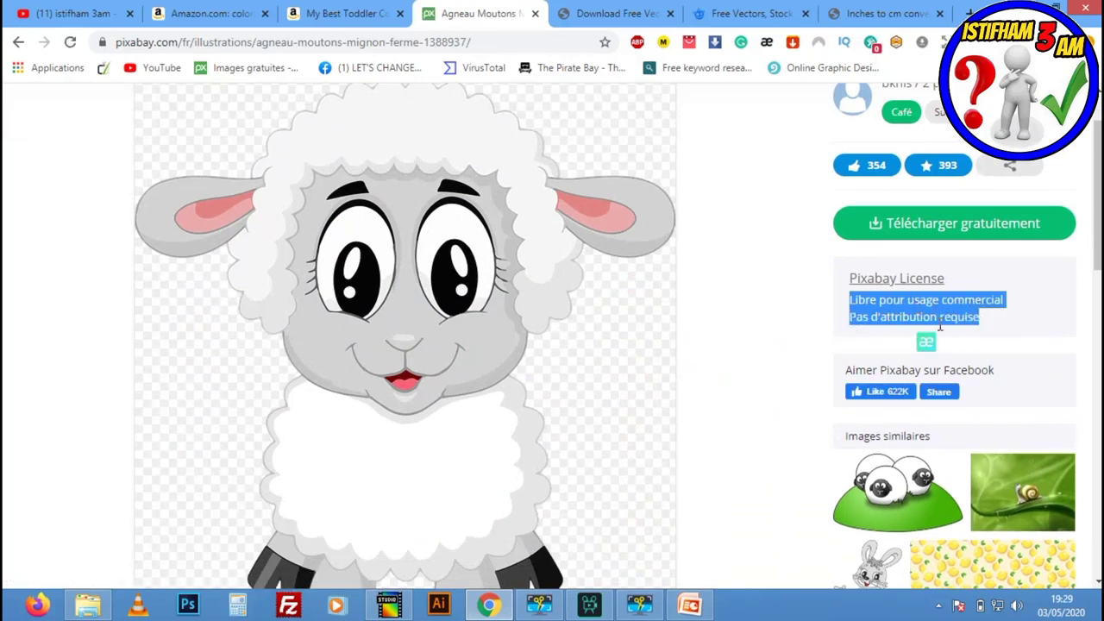
click(802, 312)
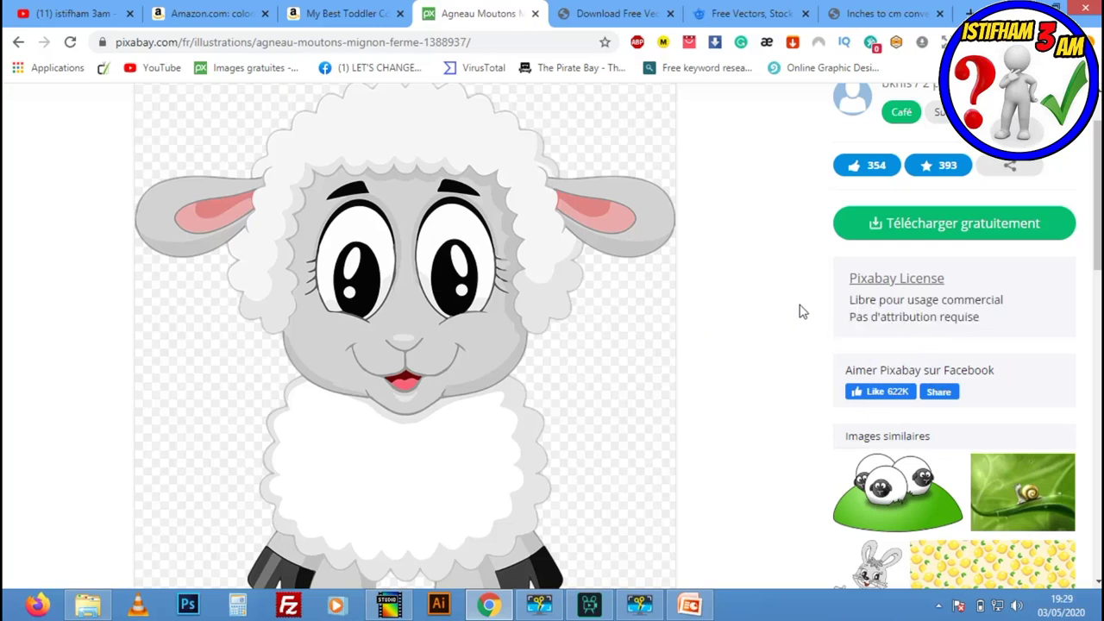
mouse_move(406, 337)
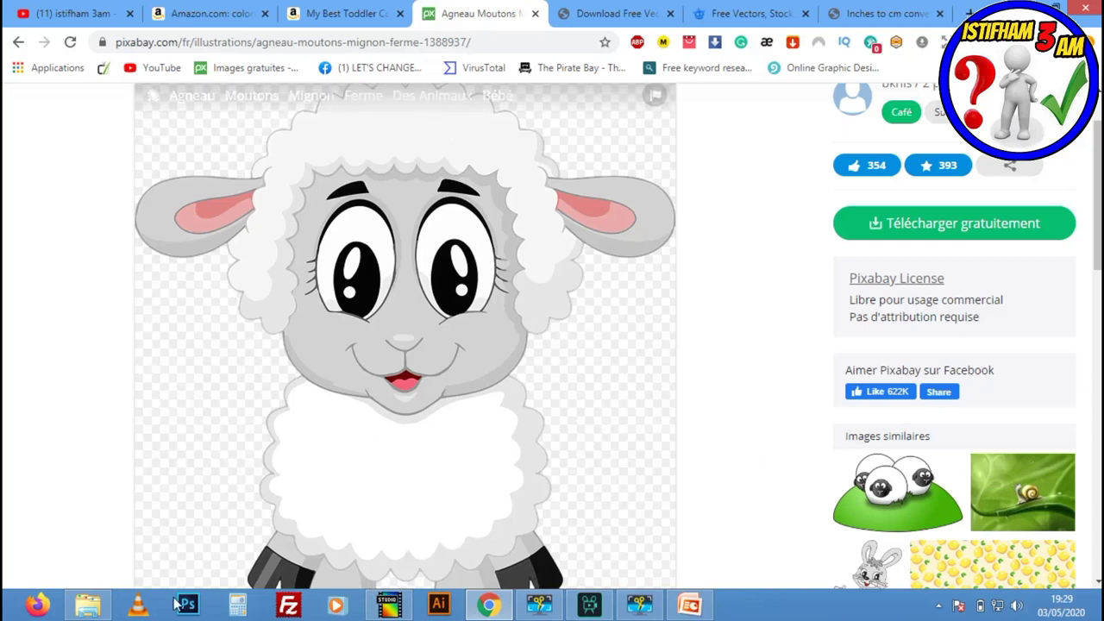
click(102, 611)
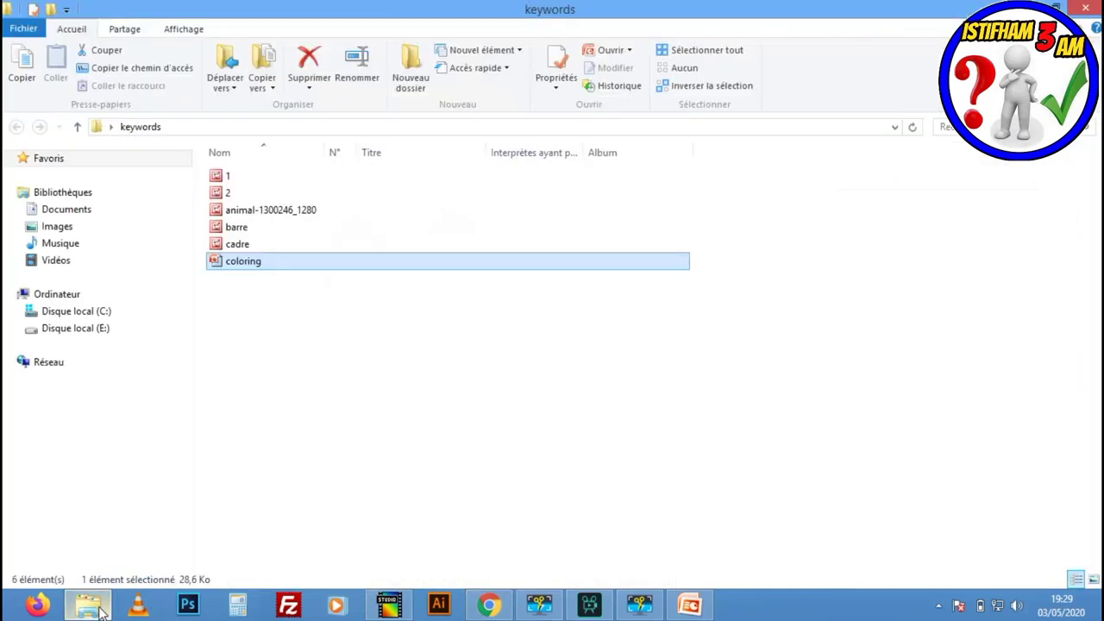
- Preview drawings 1 and 2 in Picture Manager, close it, and return to the coloring presentation
click(230, 179)
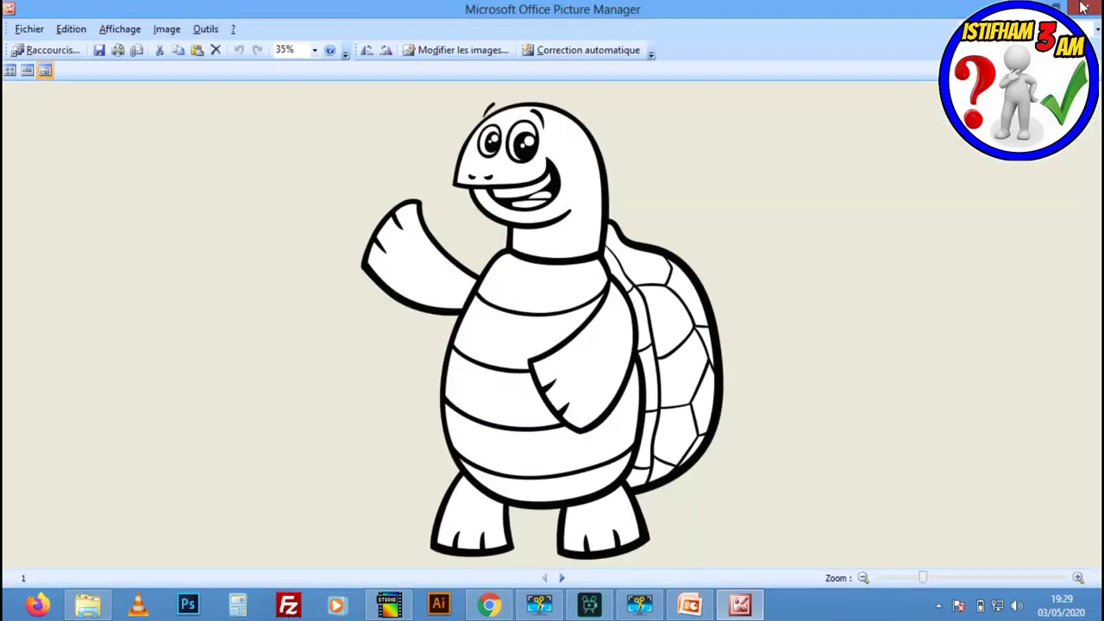
click(1085, 8)
click(221, 192)
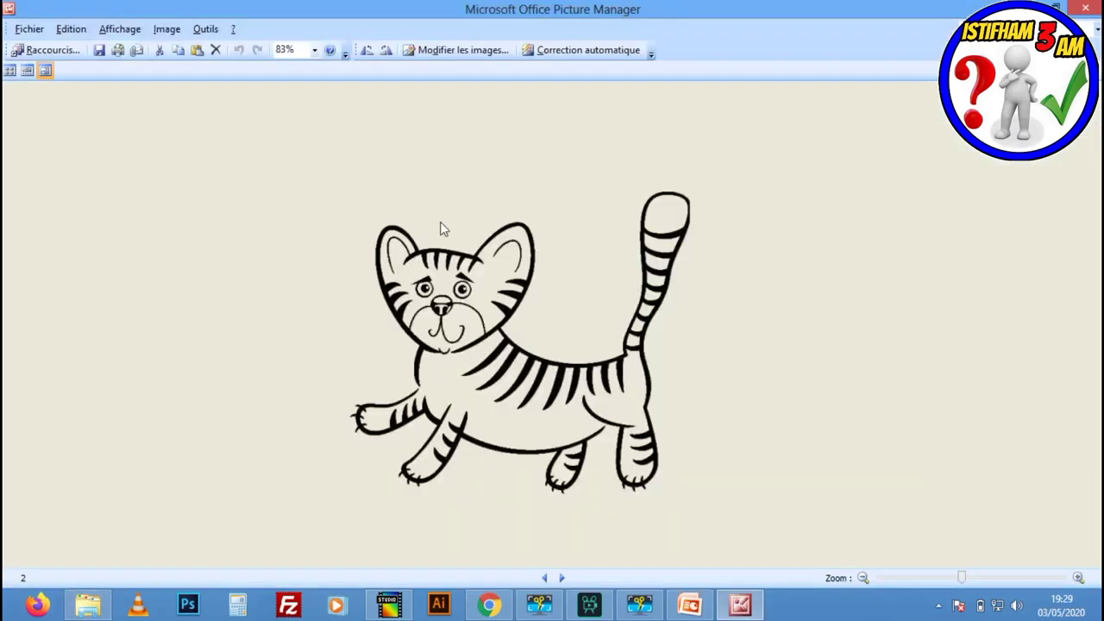
click(1086, 7)
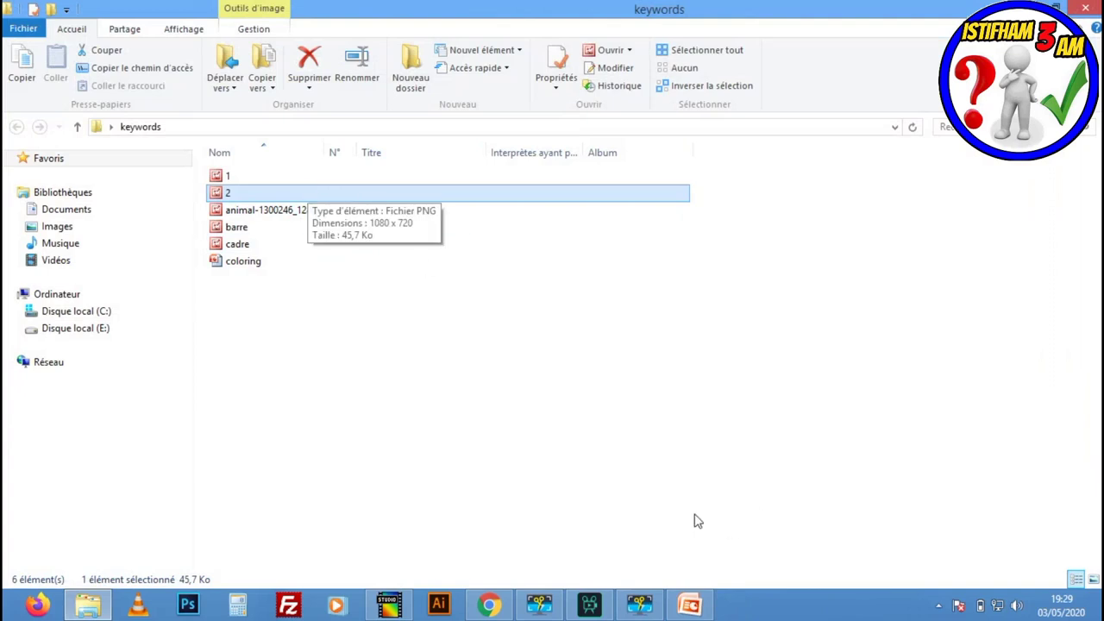
click(696, 603)
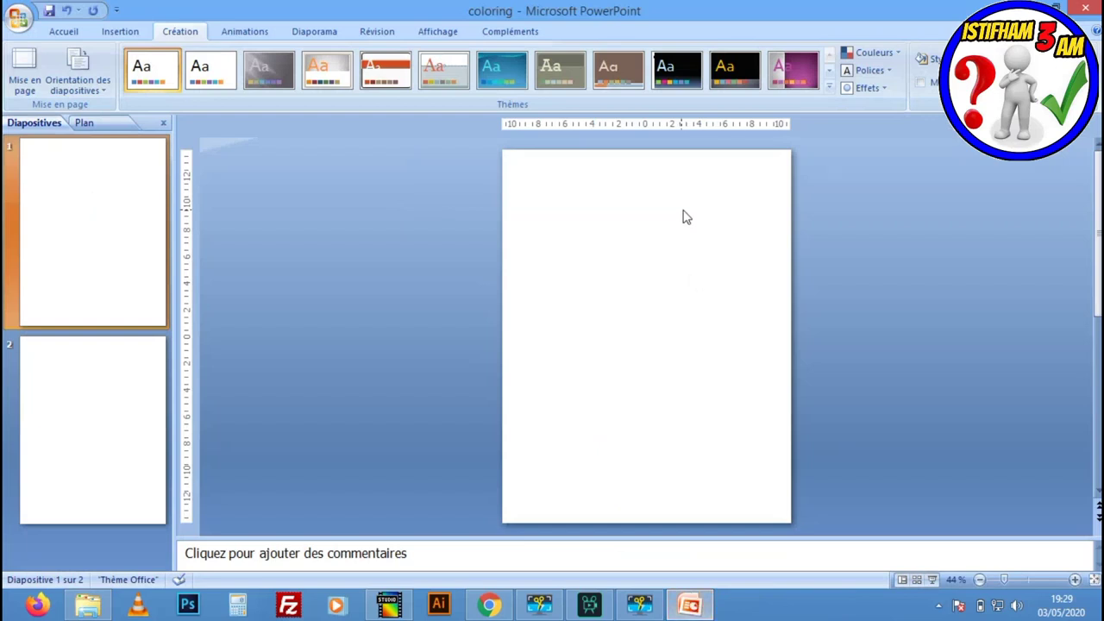
- Drag the cadre frame image from the keywords folder onto slide 1
click(690, 609)
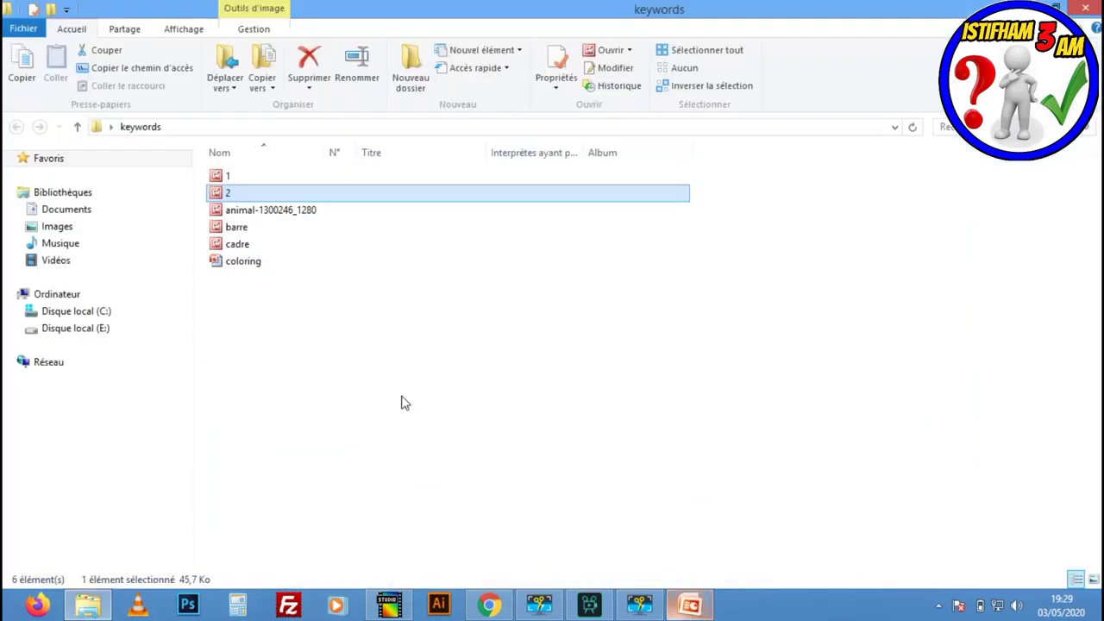
drag(242, 251, 721, 611)
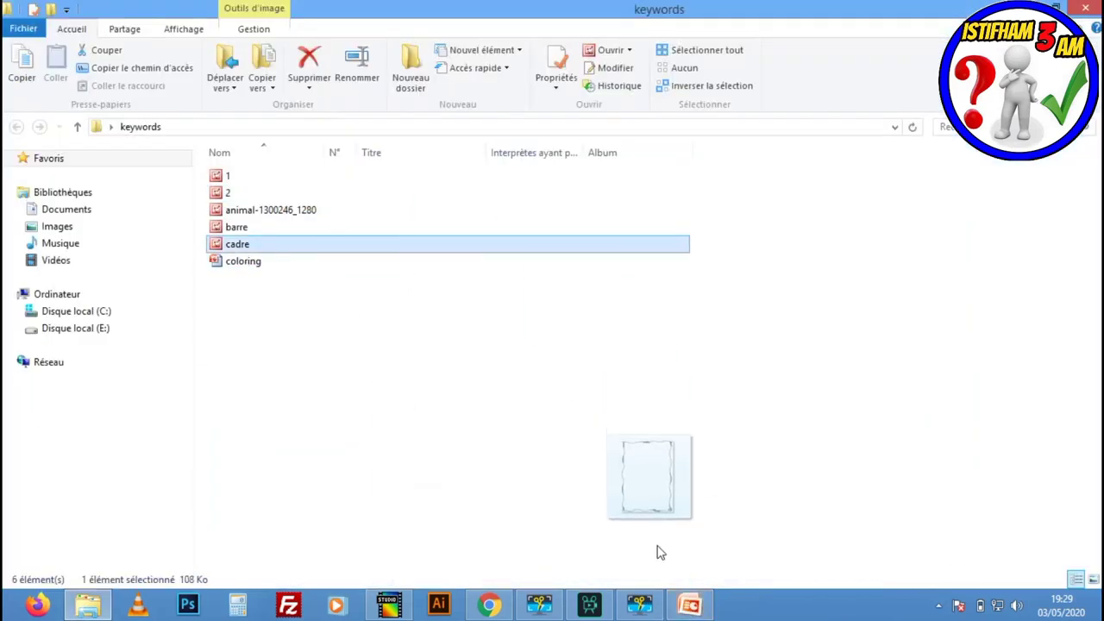
drag(722, 611, 575, 285)
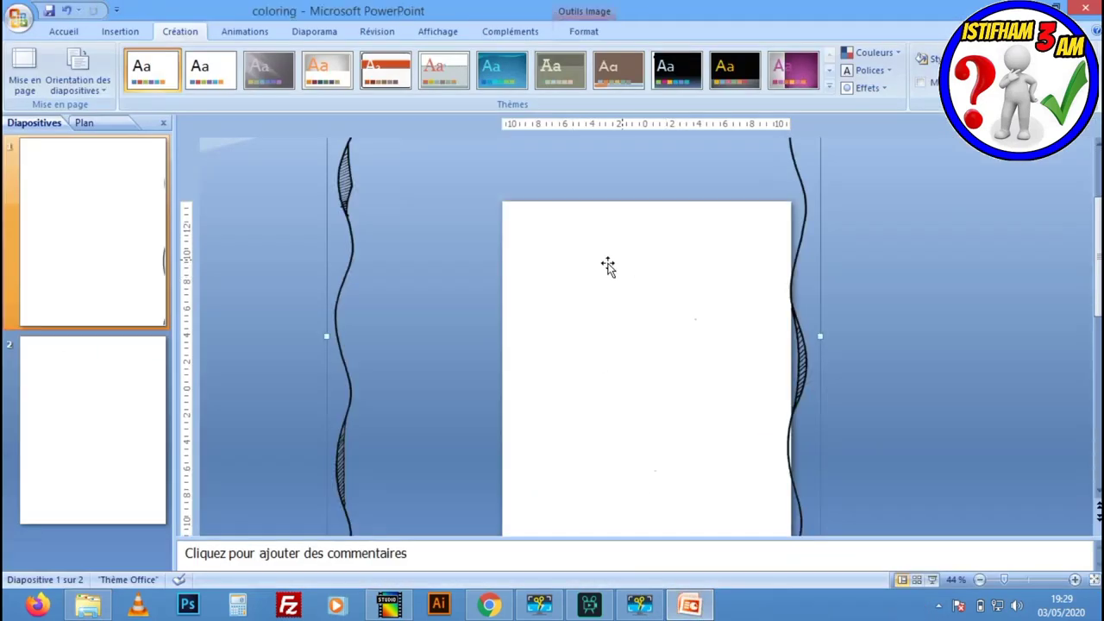
- Zoom out, shrink the oversized frame by its corner, and fit it inside the page
scroll(656, 302, up, 1)
scroll(723, 258, up, 1)
scroll(723, 259, up, 1)
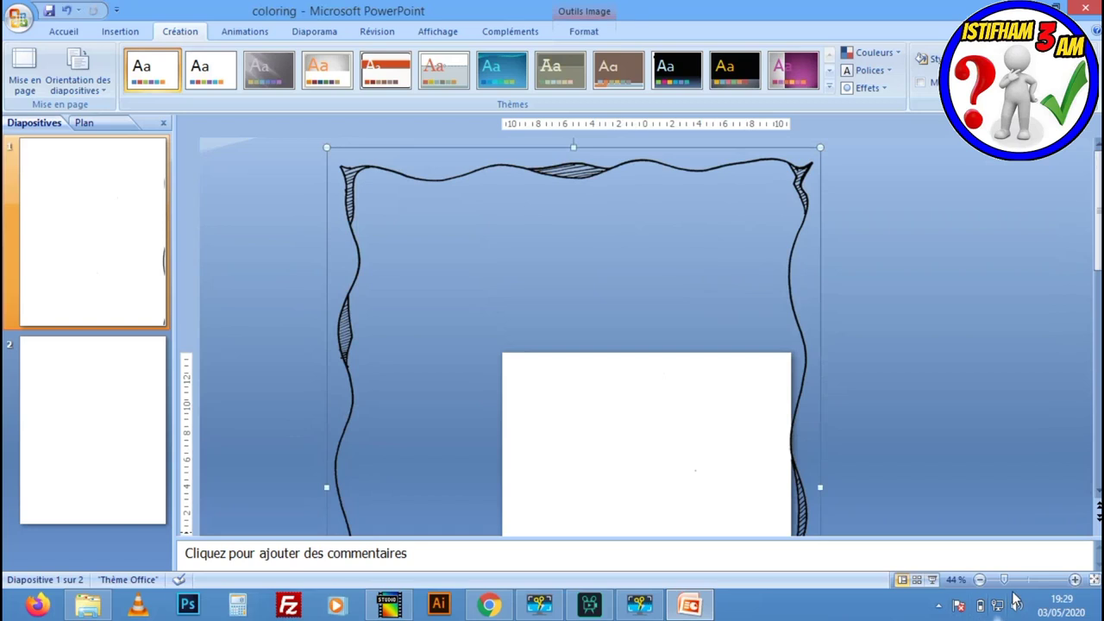
drag(1003, 580, 996, 580)
drag(741, 148, 600, 342)
drag(553, 417, 670, 350)
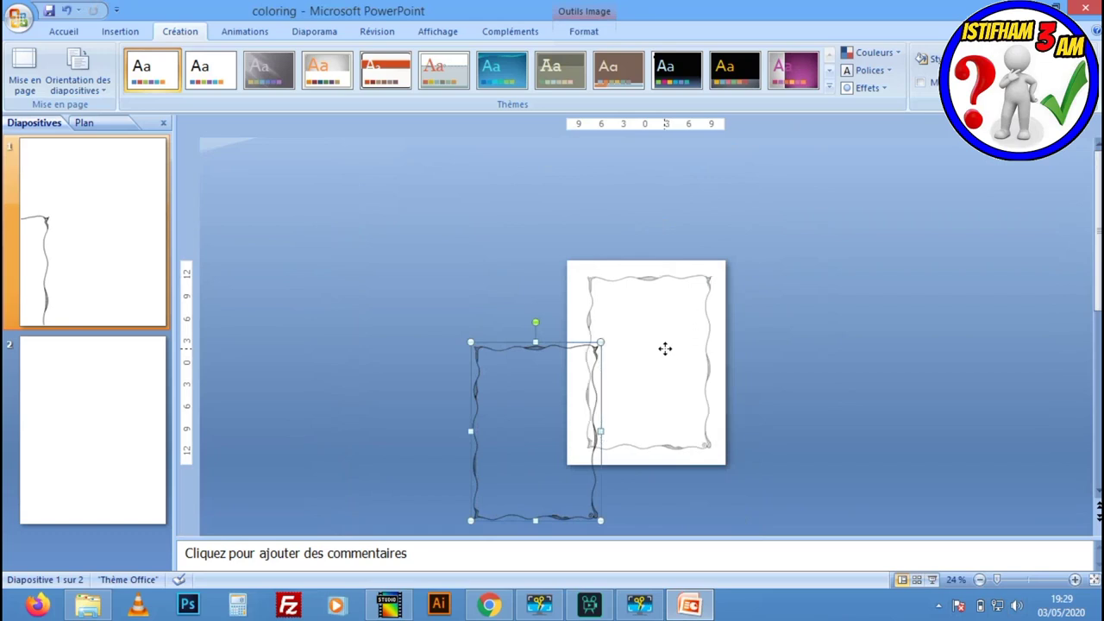
drag(670, 350, 655, 350)
drag(999, 583, 1006, 580)
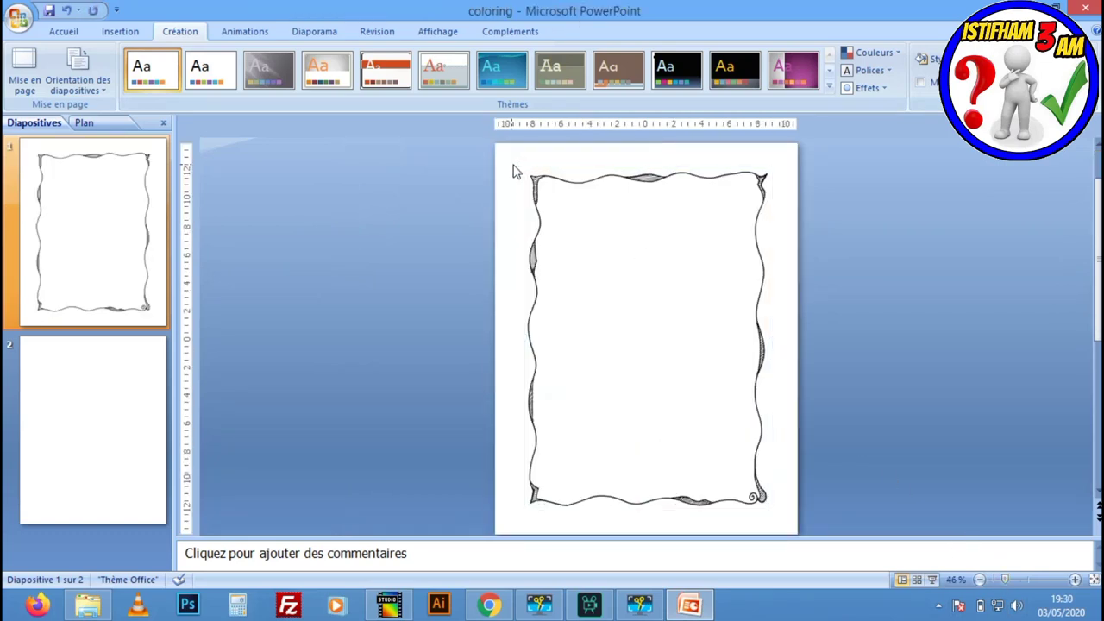
click(436, 32)
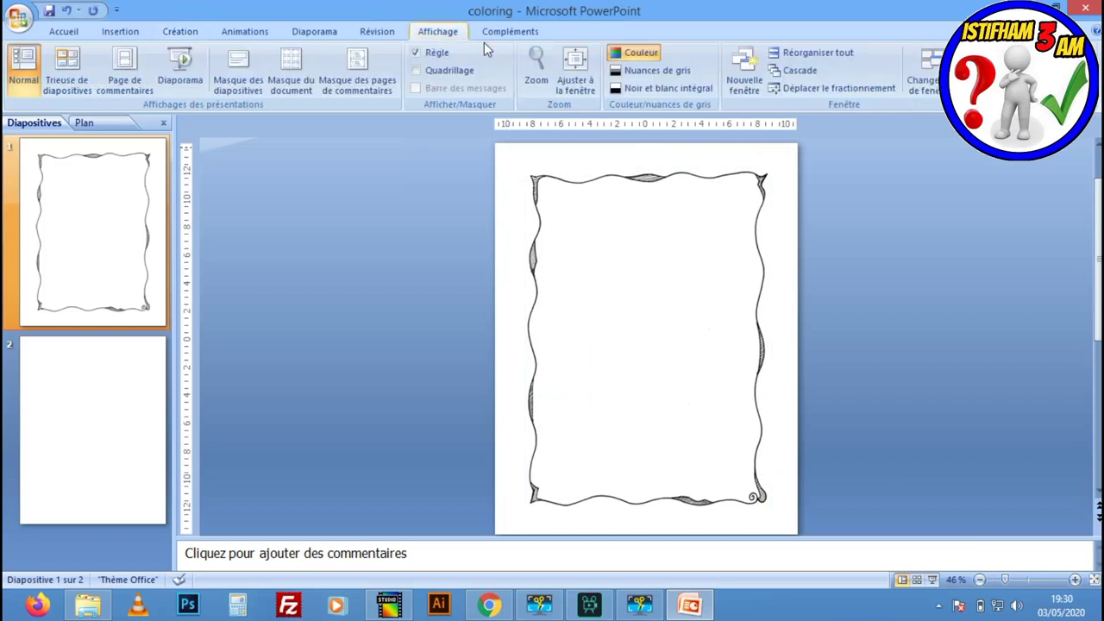
- Turn on Quadrillage gridlines, then recentre the frame and stretch its top-left and bottom edges to fit the page
click(418, 69)
drag(684, 263, 684, 270)
drag(521, 170, 508, 152)
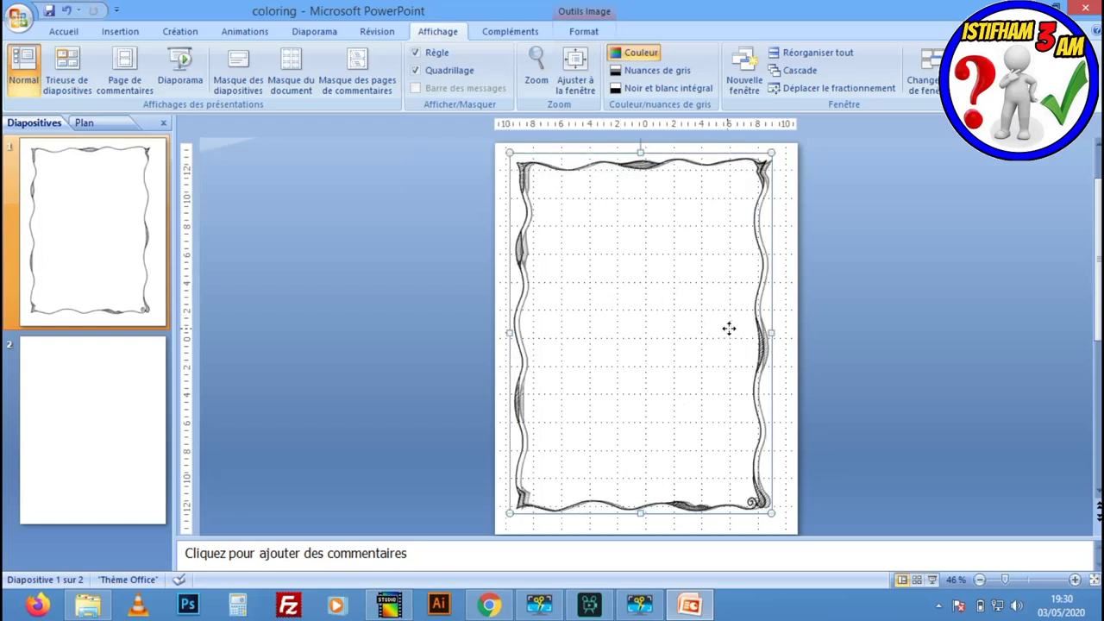
drag(728, 329, 728, 332)
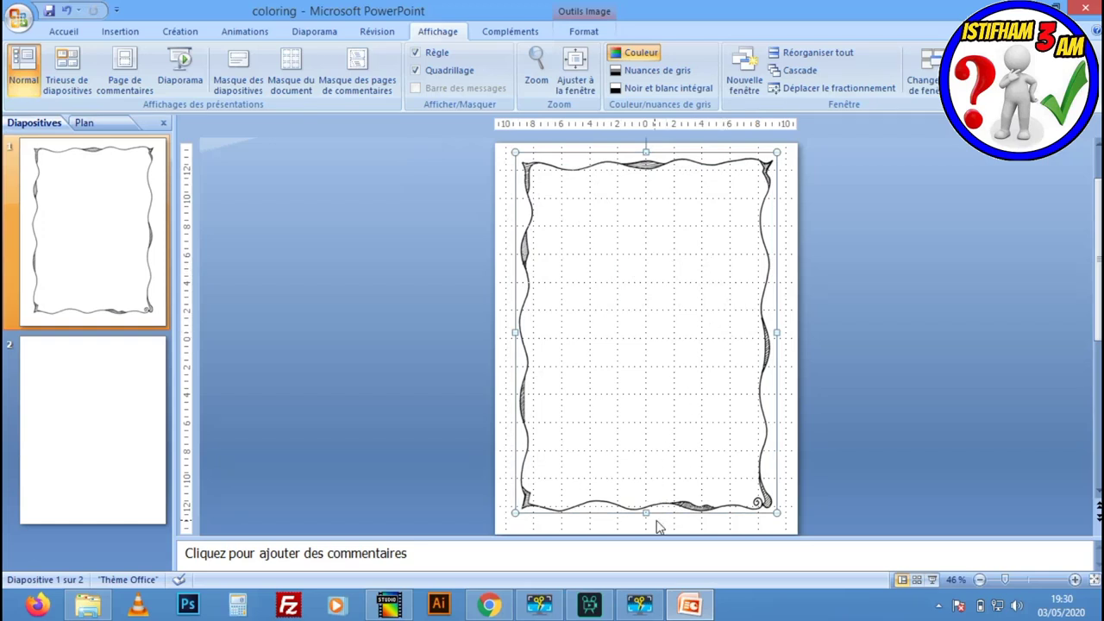
drag(646, 512, 646, 517)
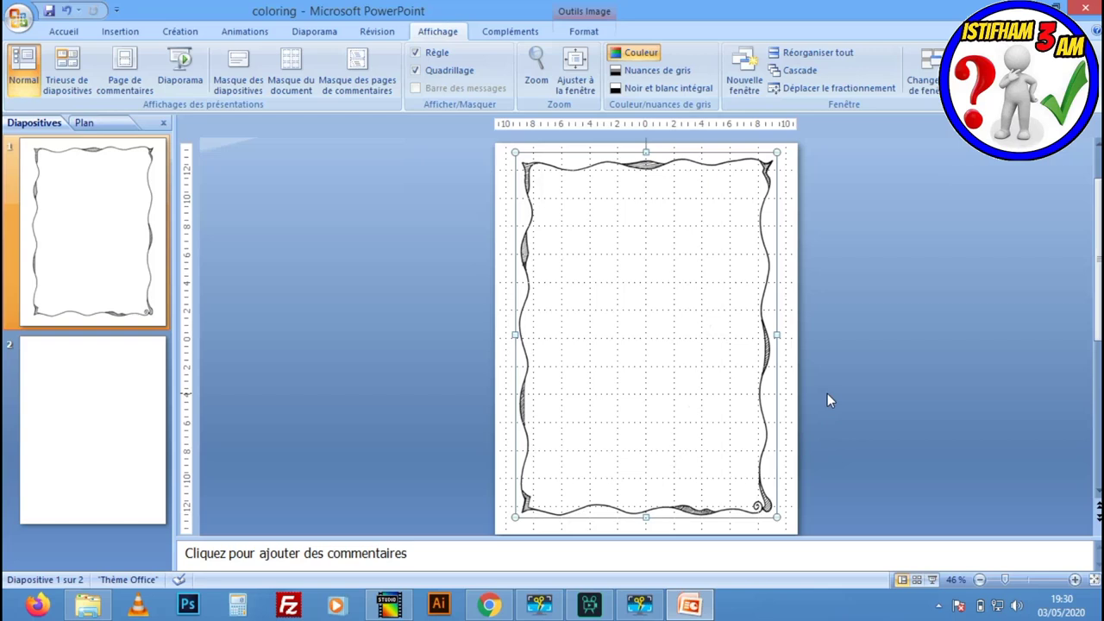
click(860, 348)
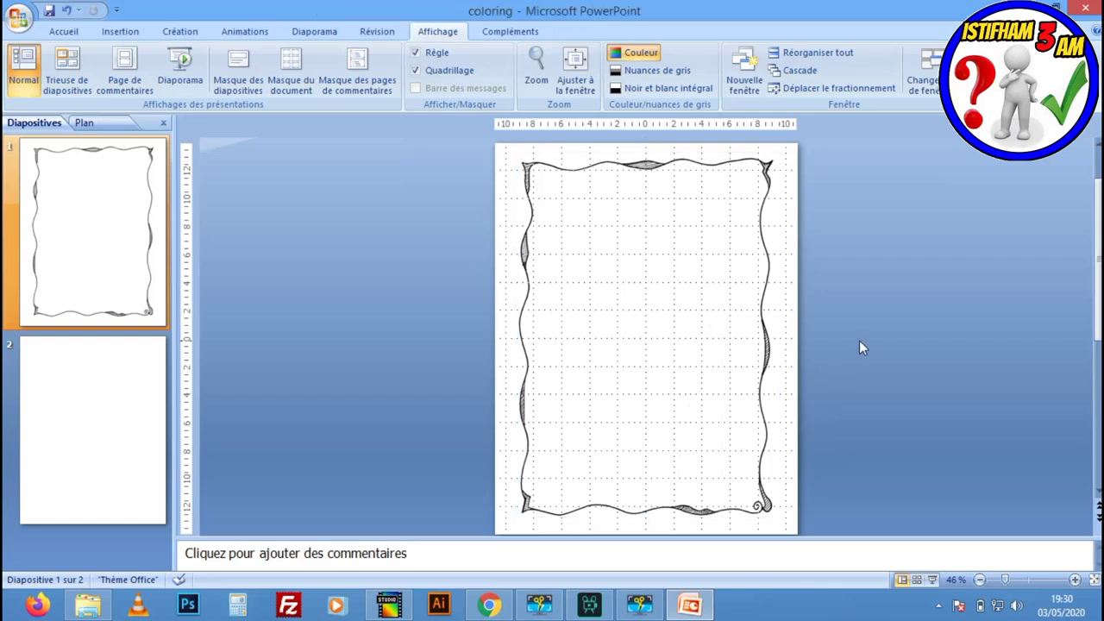
- Delete blank slide 2 and duplicate the framed slide with Ctrl+D to reach 11 slides
click(116, 378)
key(Delete)
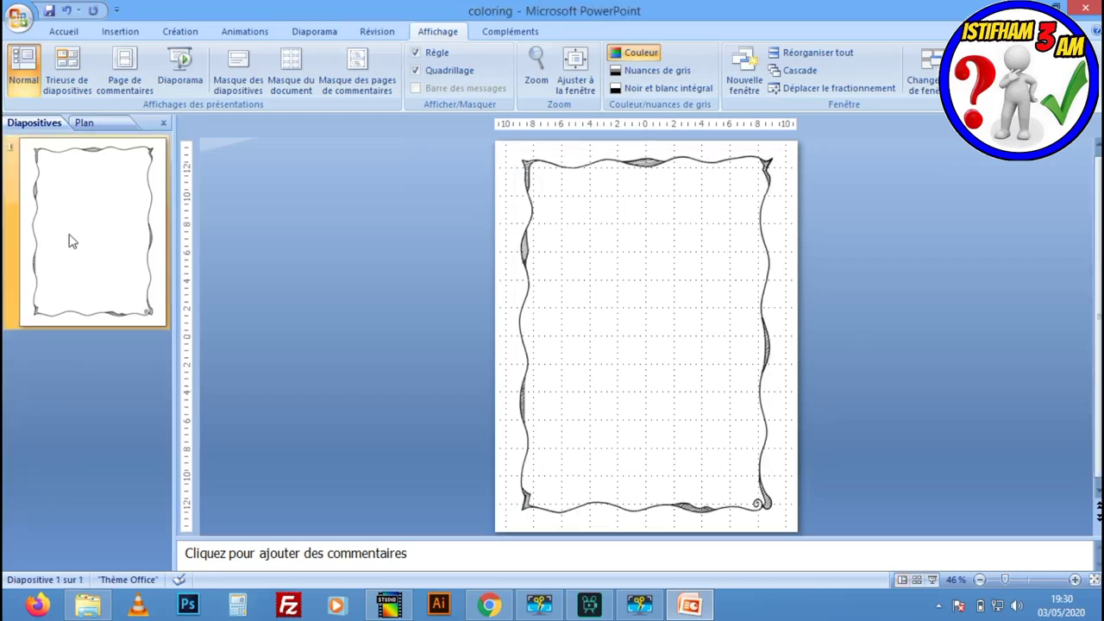
key(ctrl+d)
key(ctrl+d)
key(ctrl+d)
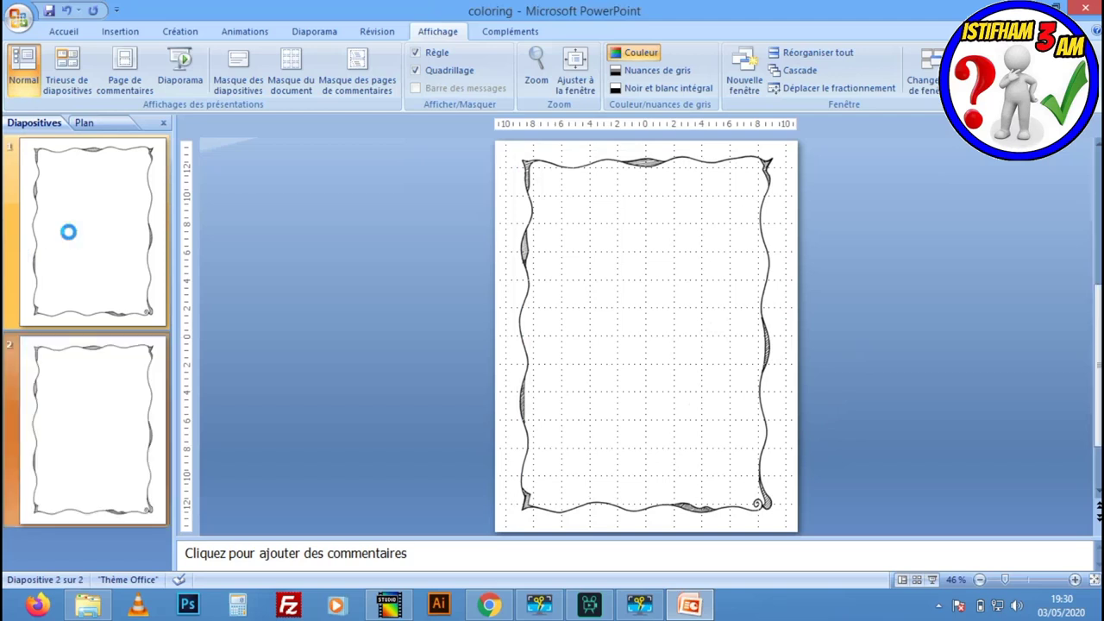
key(ctrl+d)
key(ctrl+d)
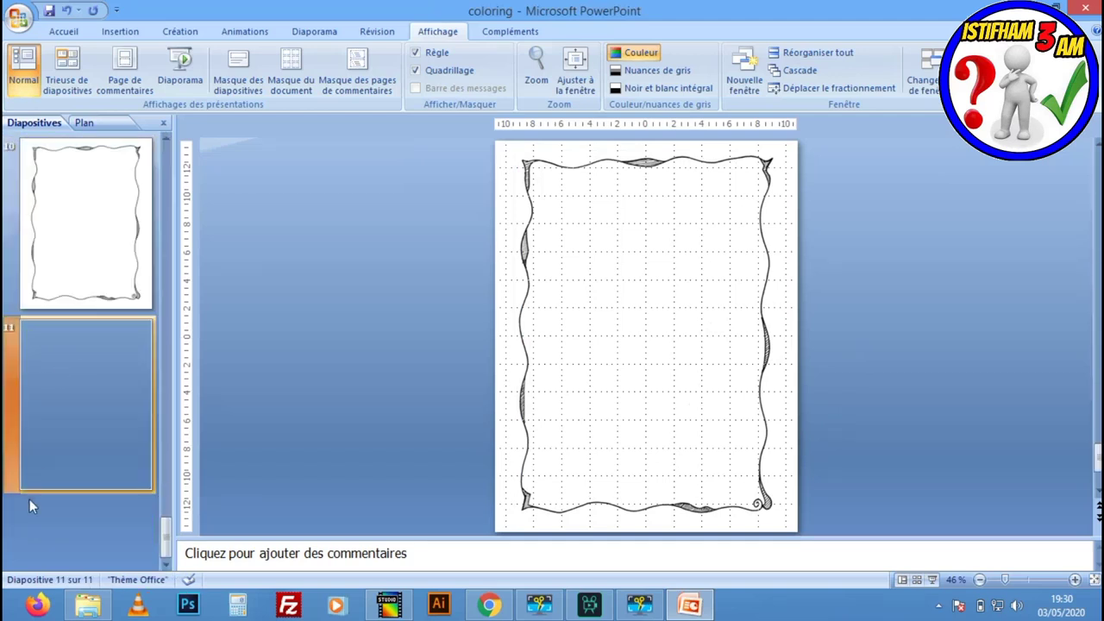
scroll(74, 358, up, 10)
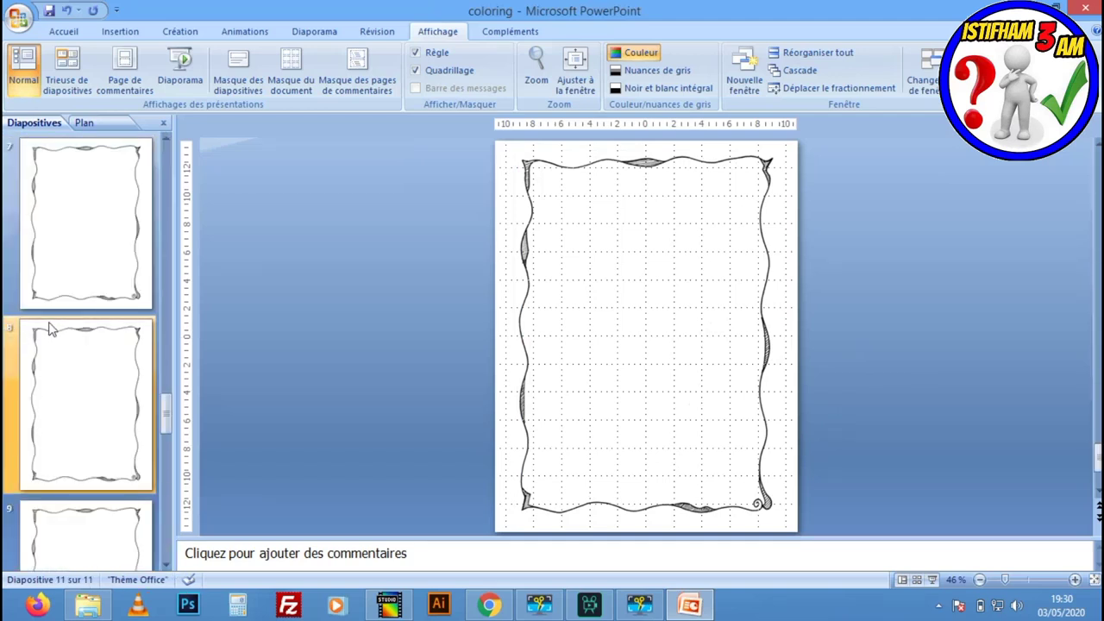
click(98, 192)
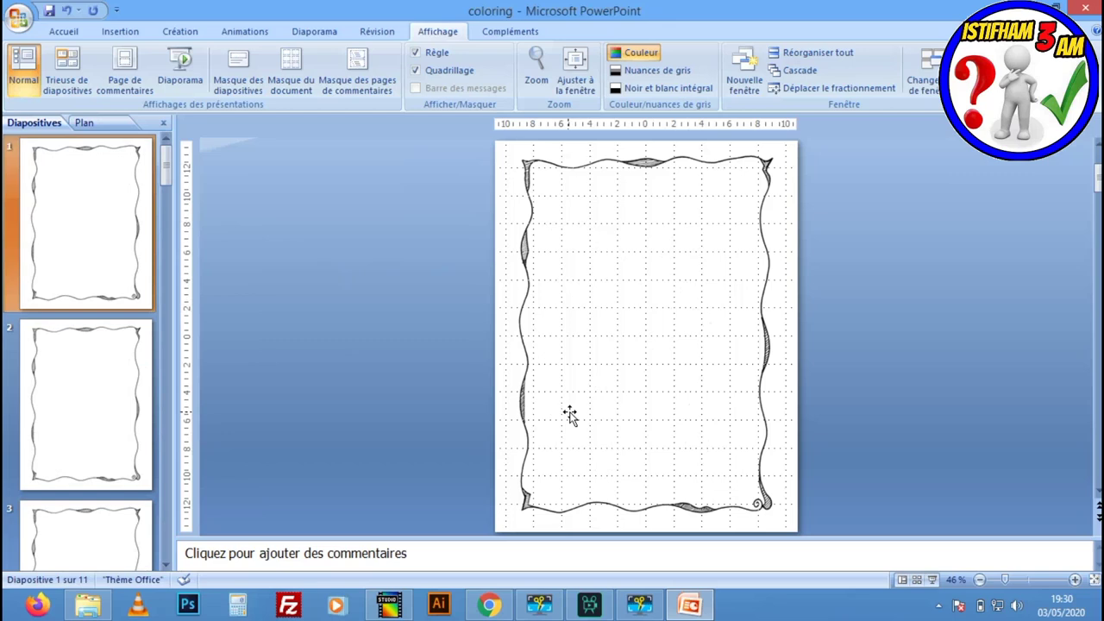
key(alt+Tab)
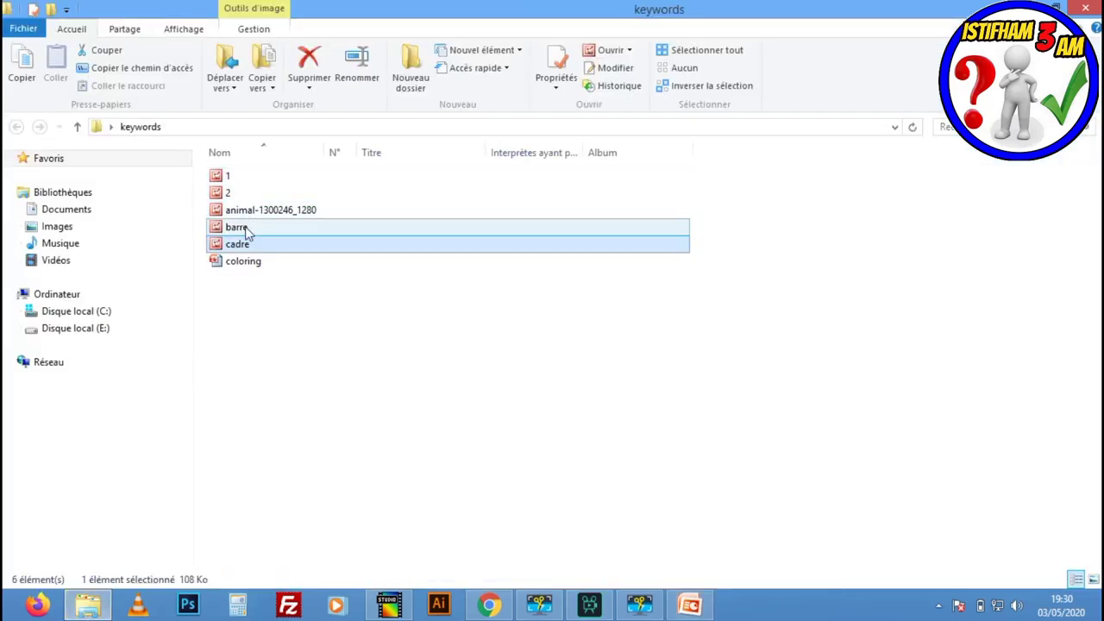
- Drop the barre ornament onto slide 1, shrink it, and centre it under the frame's top edge
drag(250, 229, 695, 609)
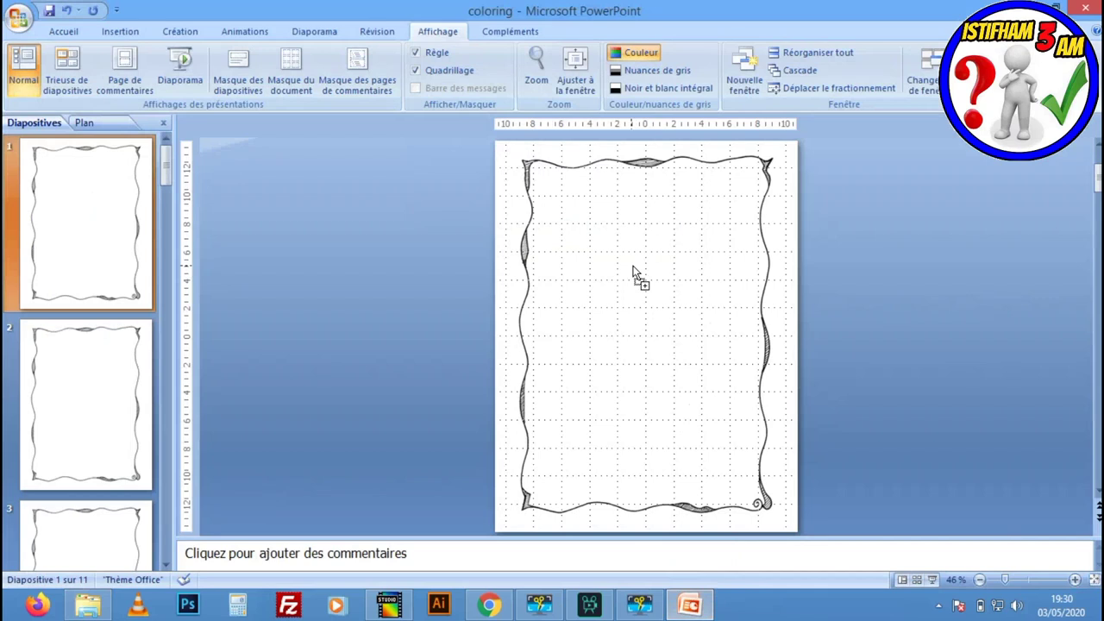
drag(695, 608, 636, 276)
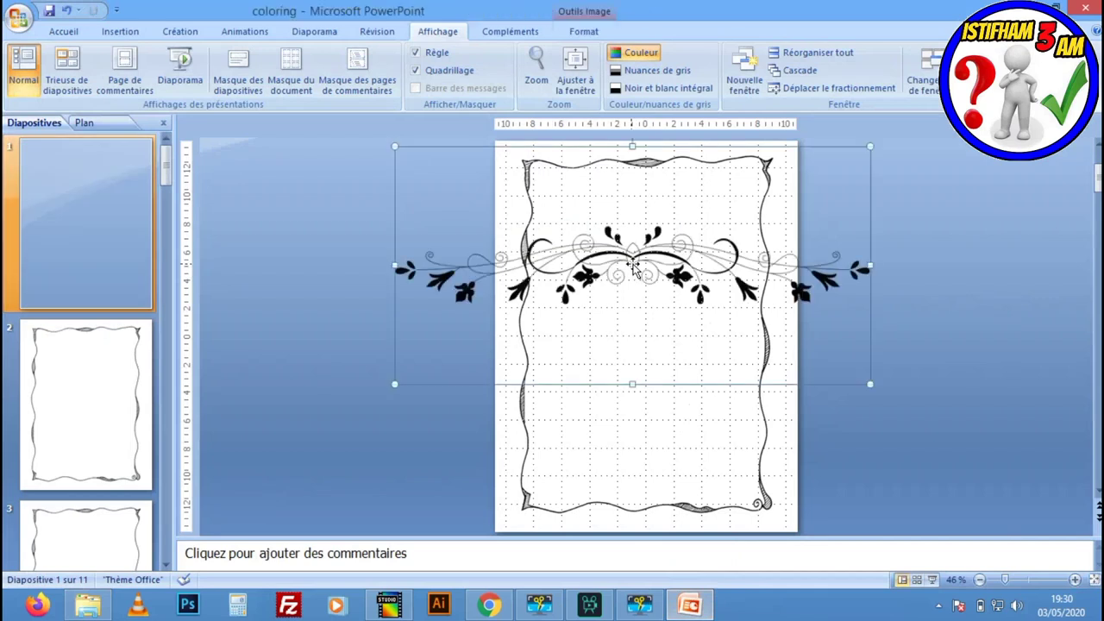
drag(395, 147, 591, 245)
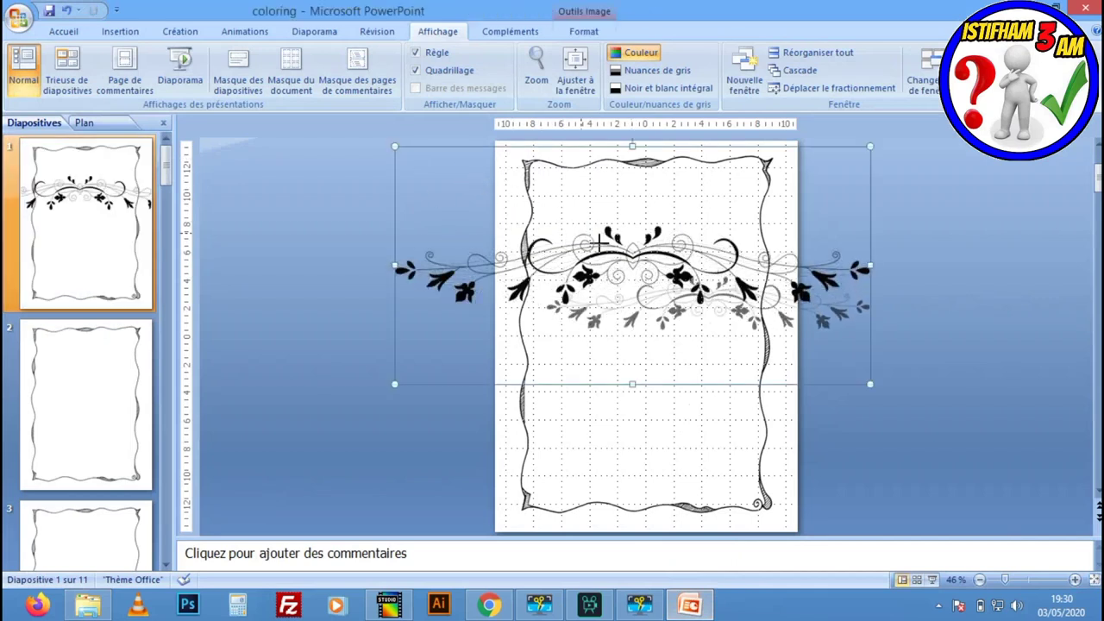
drag(638, 287, 542, 207)
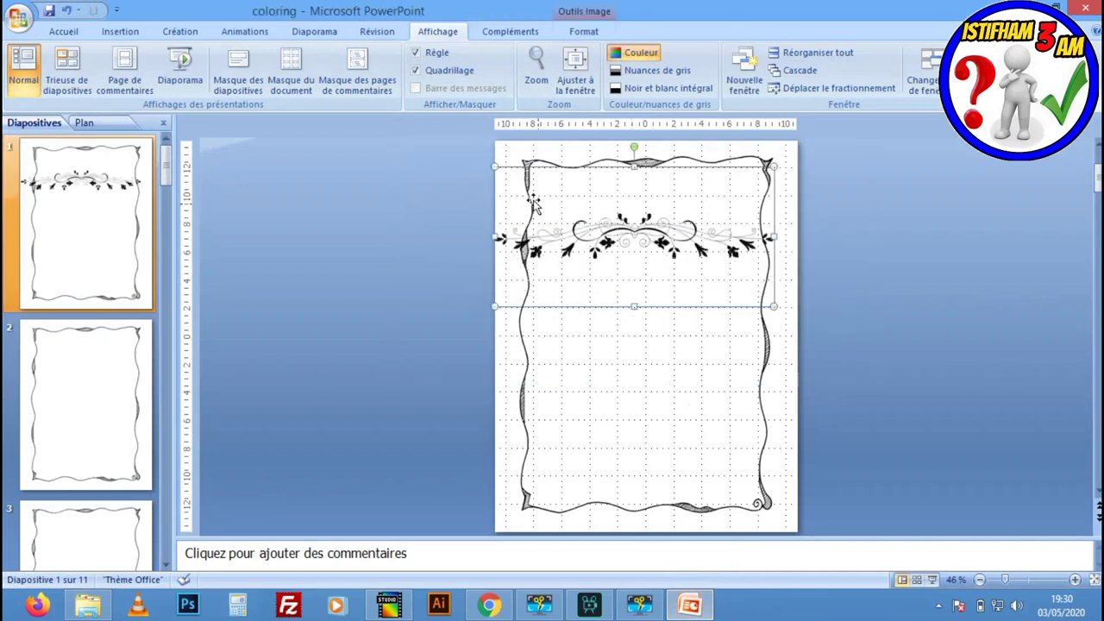
drag(497, 169, 599, 220)
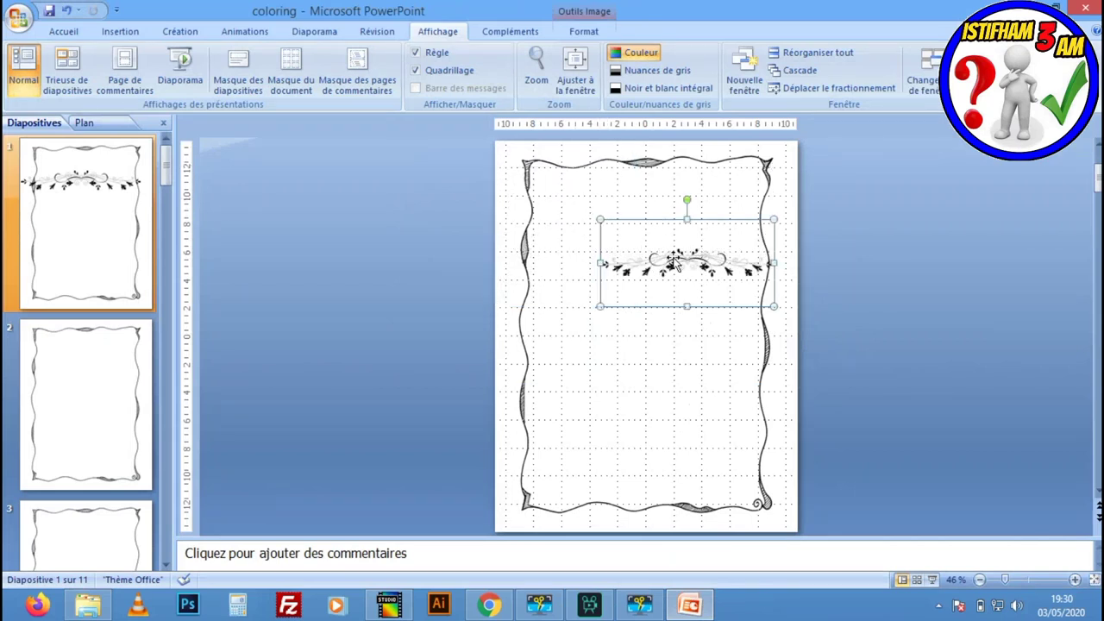
drag(654, 257, 650, 212)
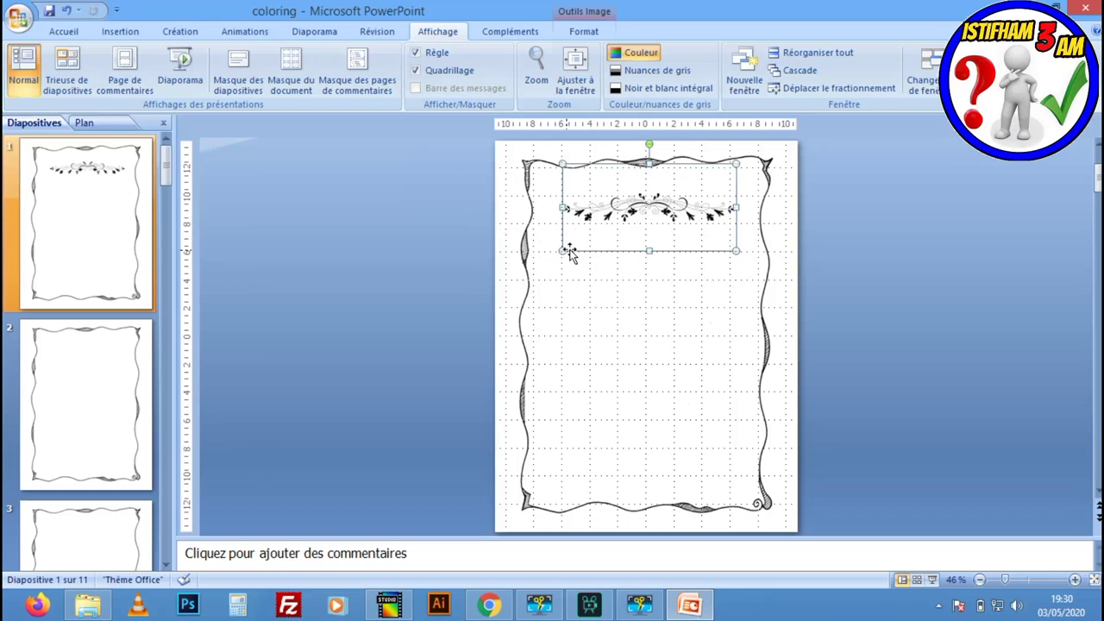
- Paste a second copy of the ornament on top to darken it
key(ctrl+v)
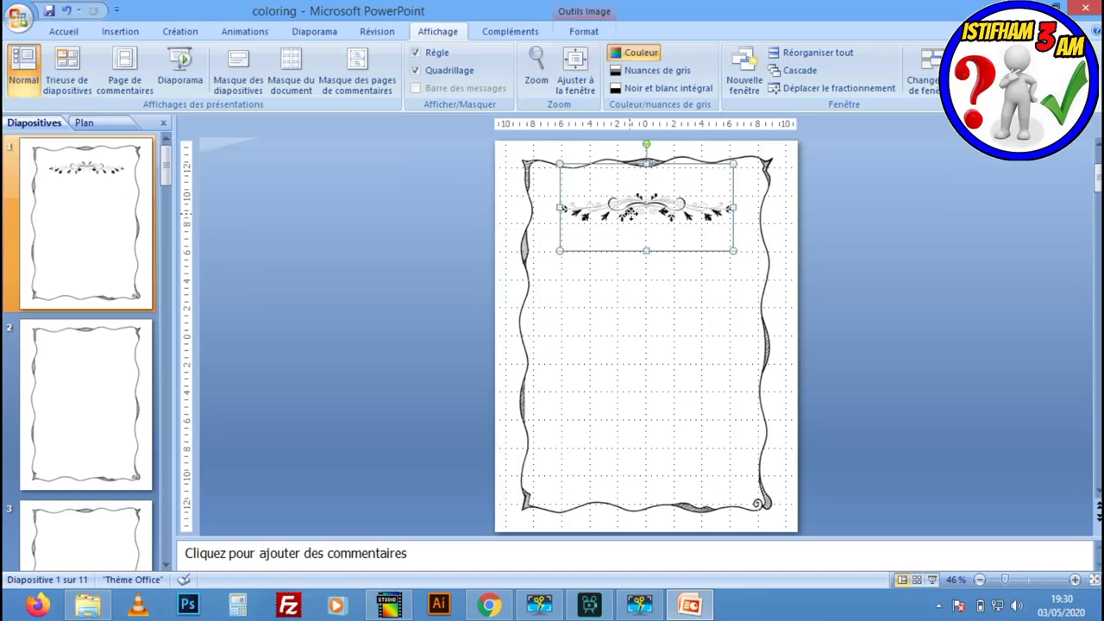
click(646, 283)
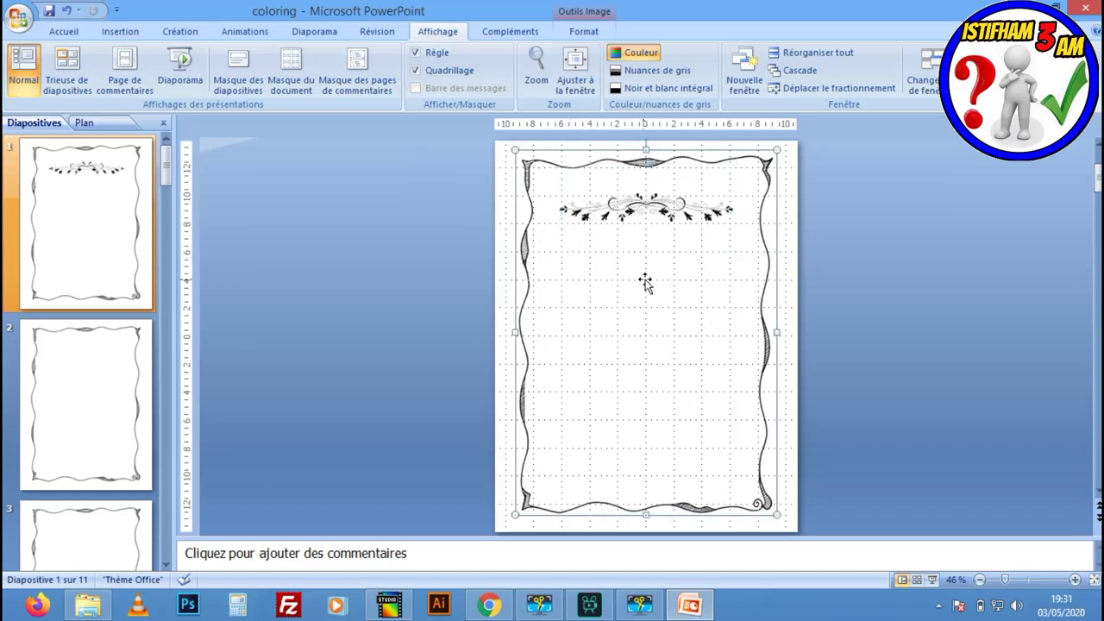
click(844, 268)
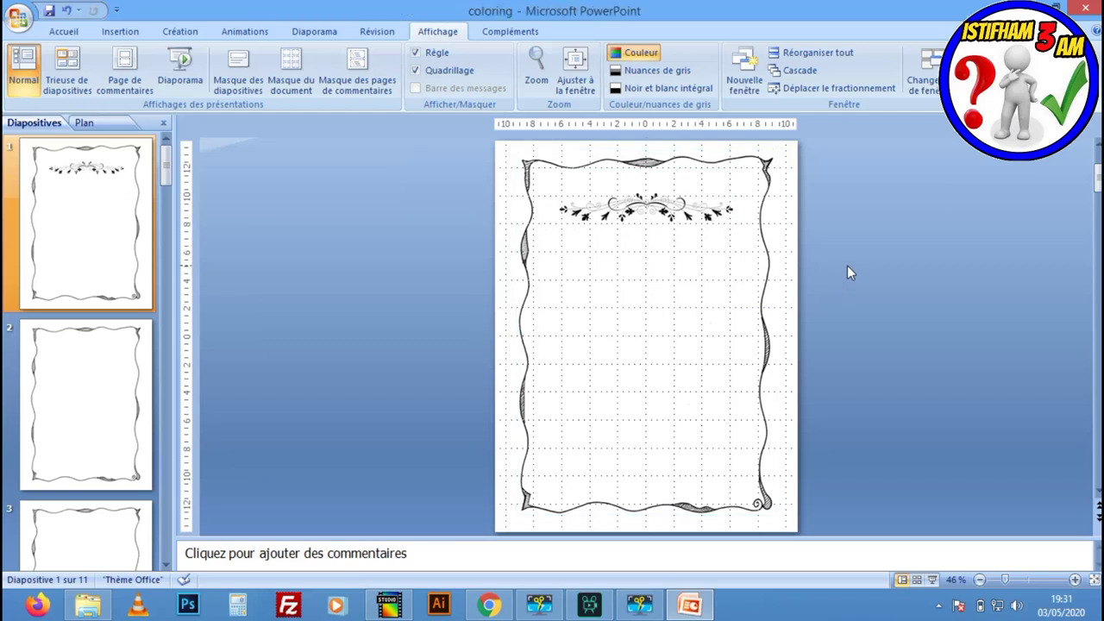
click(488, 605)
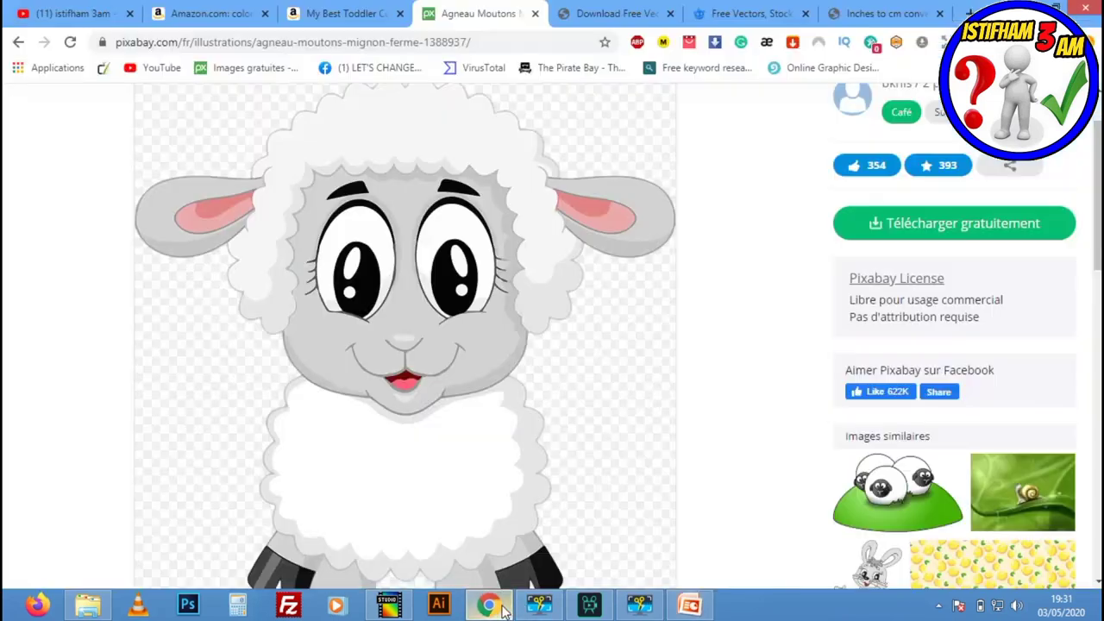
- Use Look Inside on the Amazon toddler coloring book and scroll to its first pages
click(229, 10)
click(339, 9)
scroll(436, 306, up, 5)
scroll(434, 303, up, 5)
scroll(436, 296, up, 3)
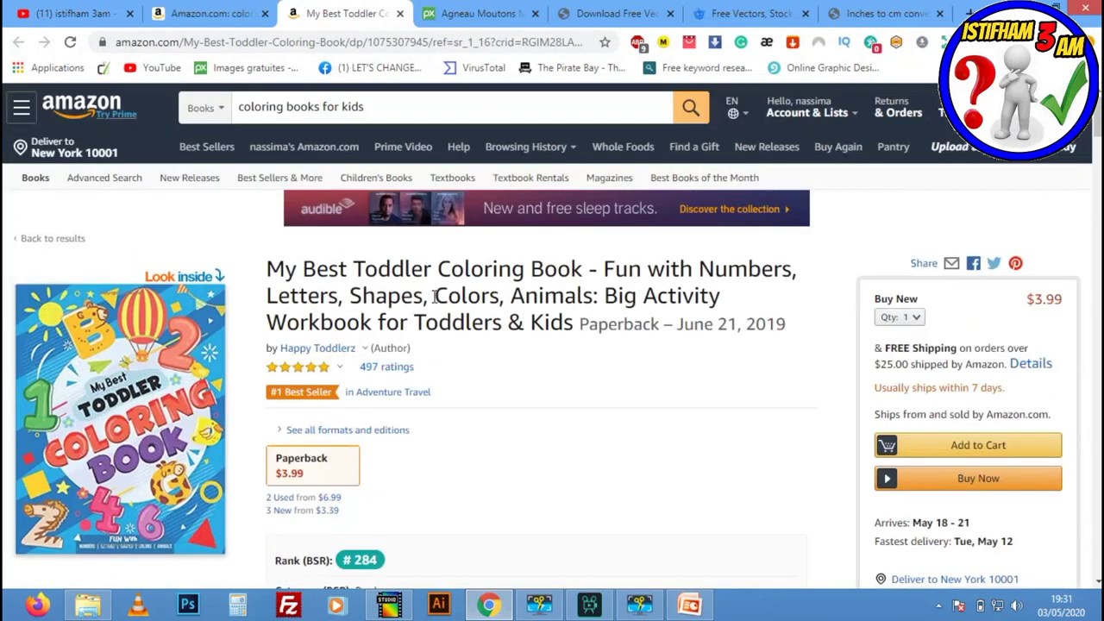
click(194, 282)
scroll(694, 321, down, 3)
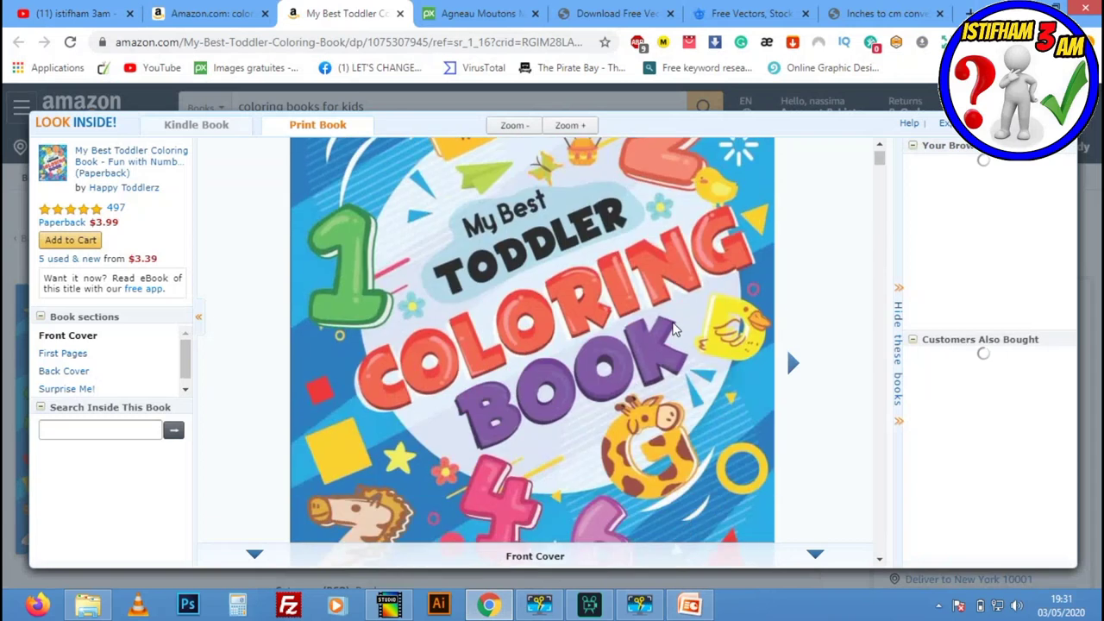
scroll(673, 322, down, 2)
scroll(672, 323, down, 5)
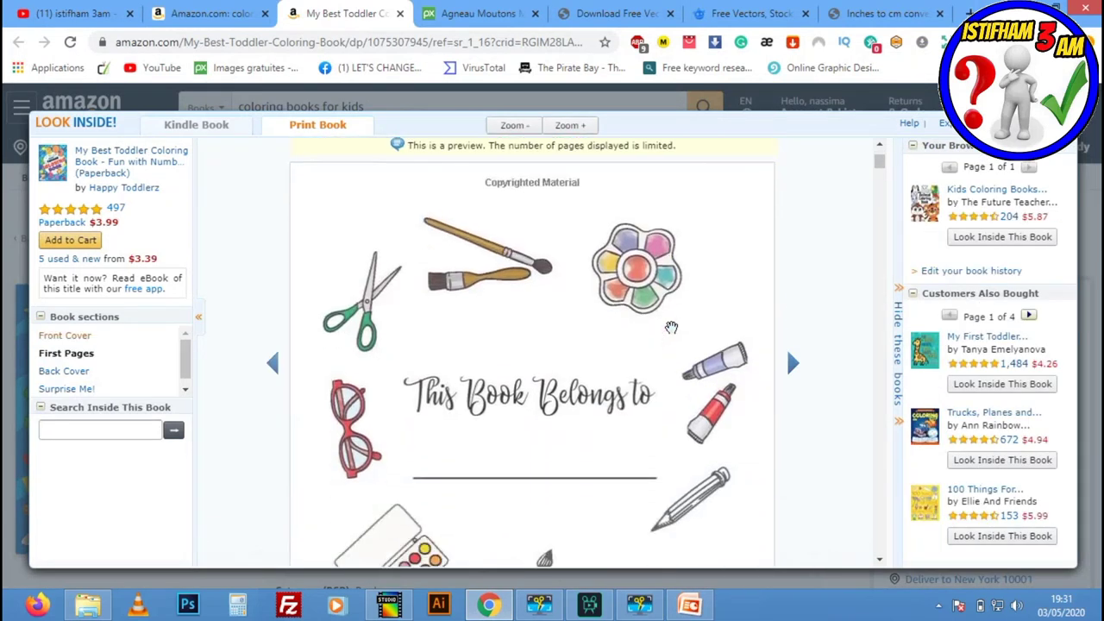
scroll(671, 327, down, 1)
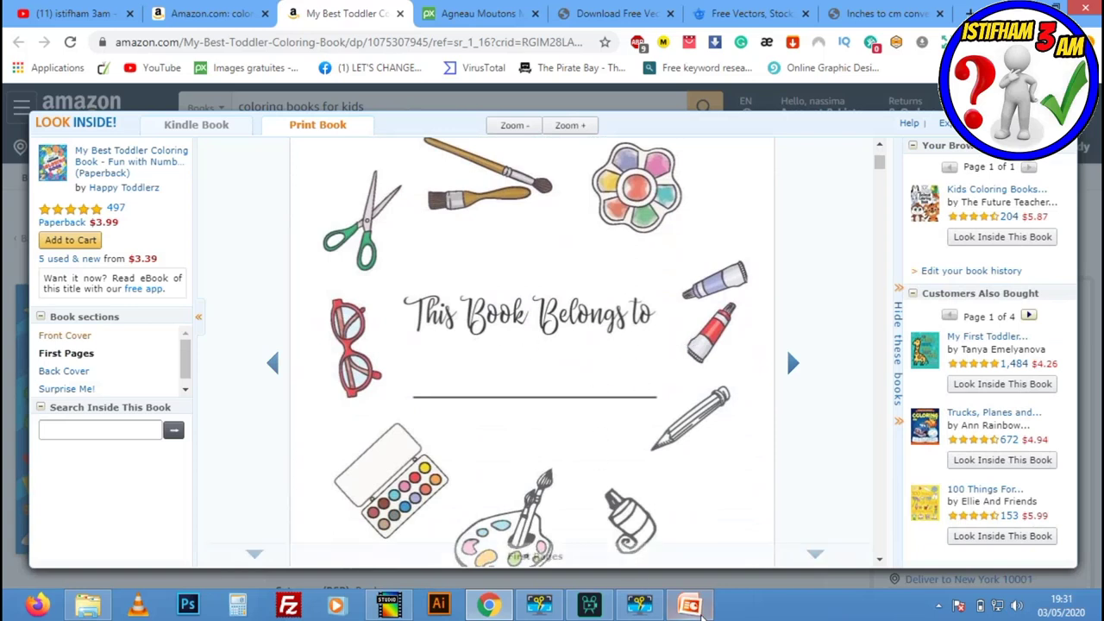
click(694, 609)
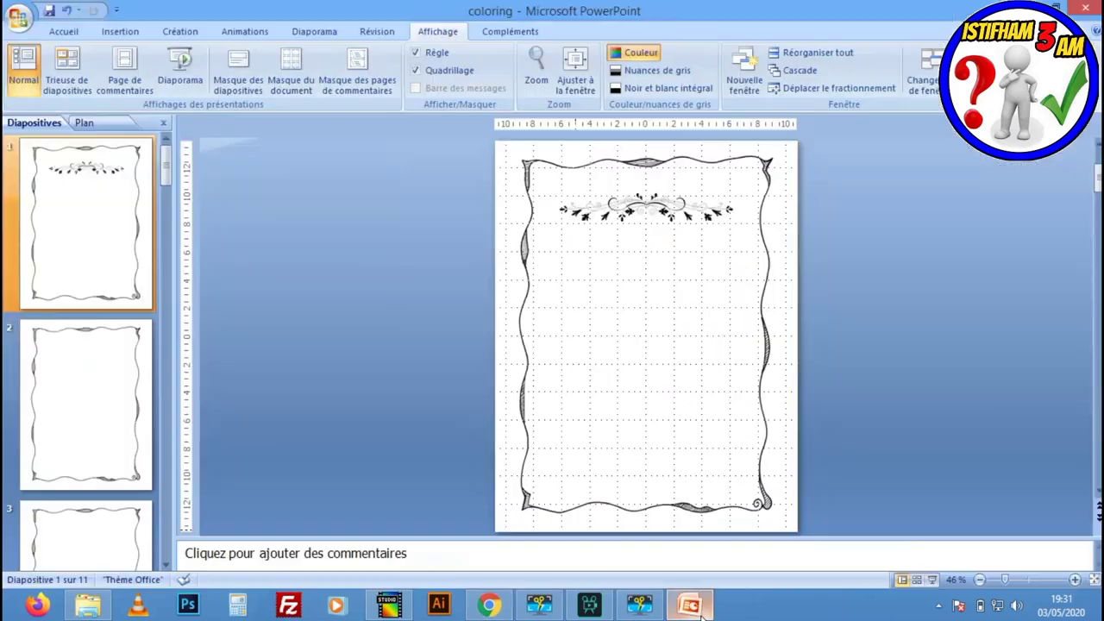
- Insert a text box below the ornament reading "this book belongs to :"
click(81, 31)
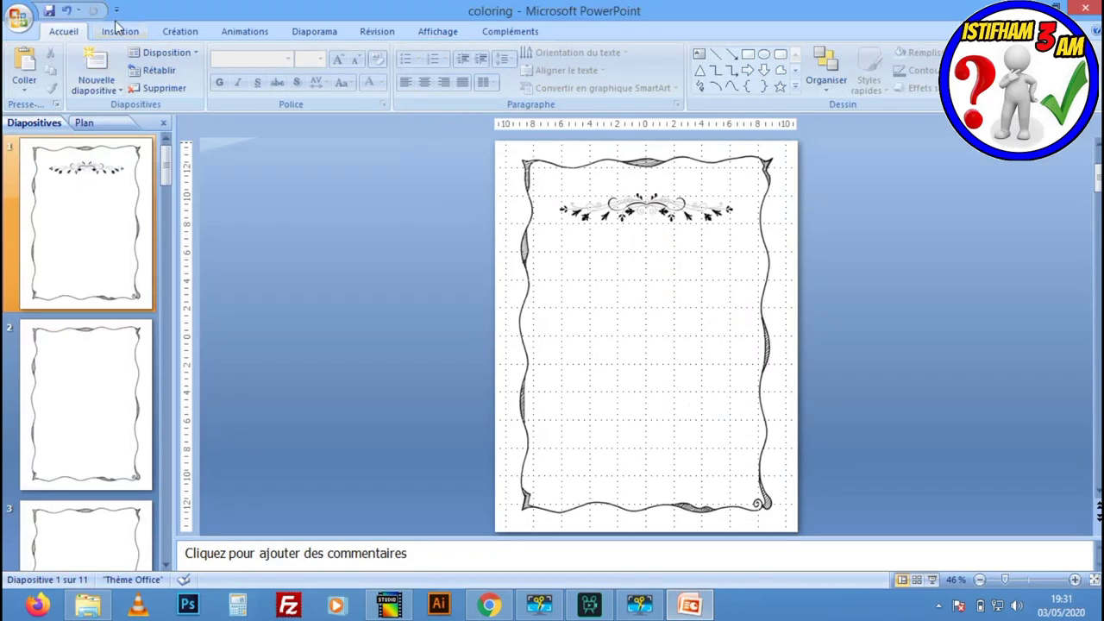
click(118, 30)
click(396, 73)
click(600, 258)
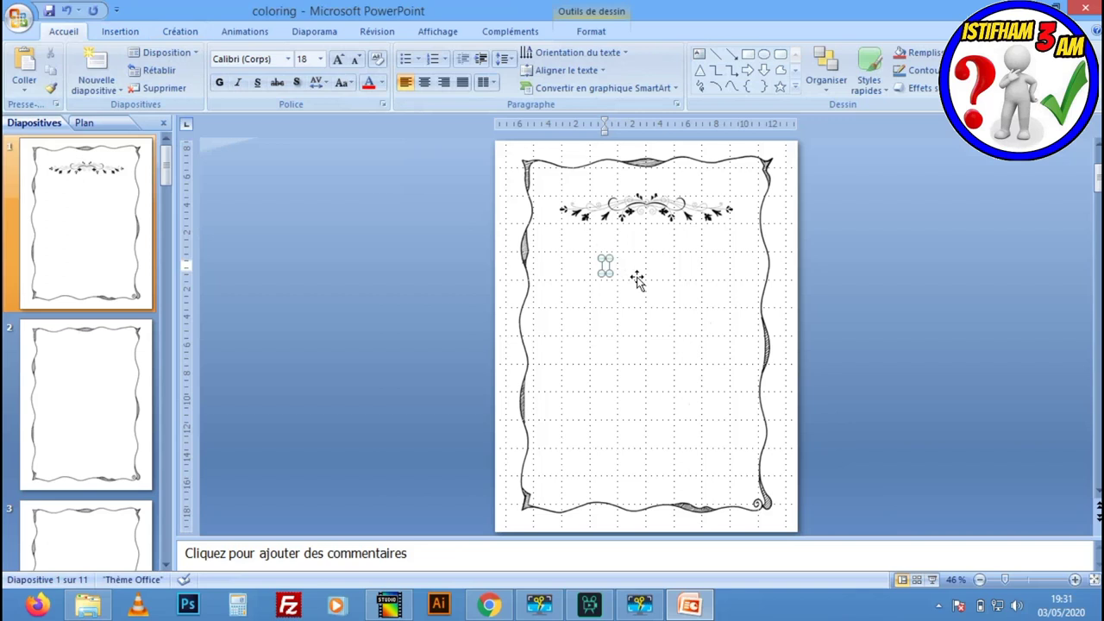
text(this)
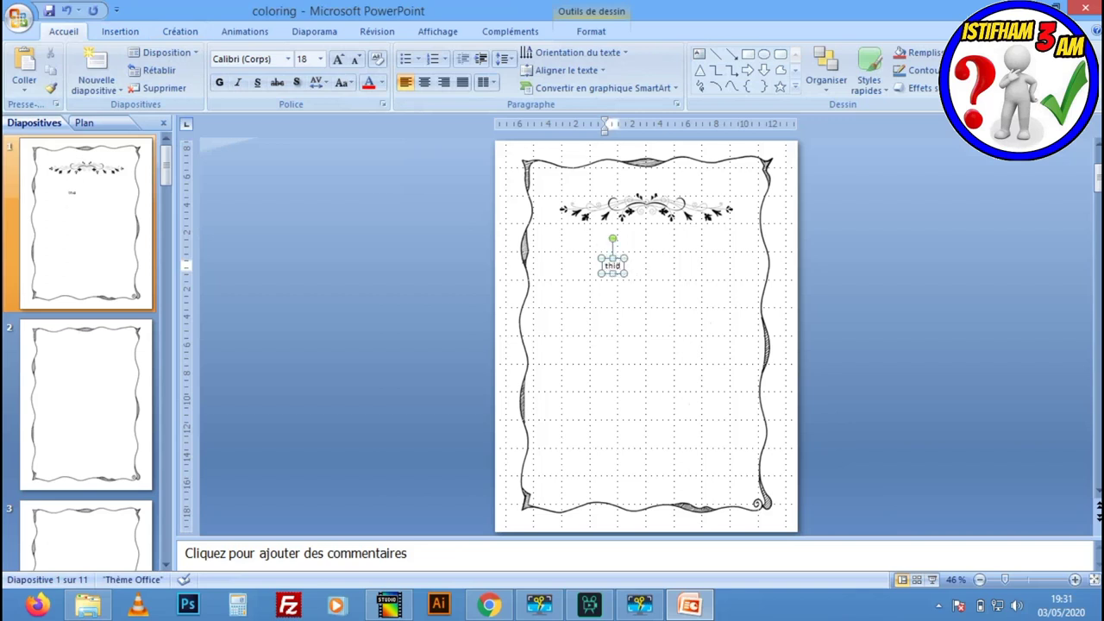
text( book belongs to :)
- Make the text bold, 36 pt and centred
key(ctrl+a)
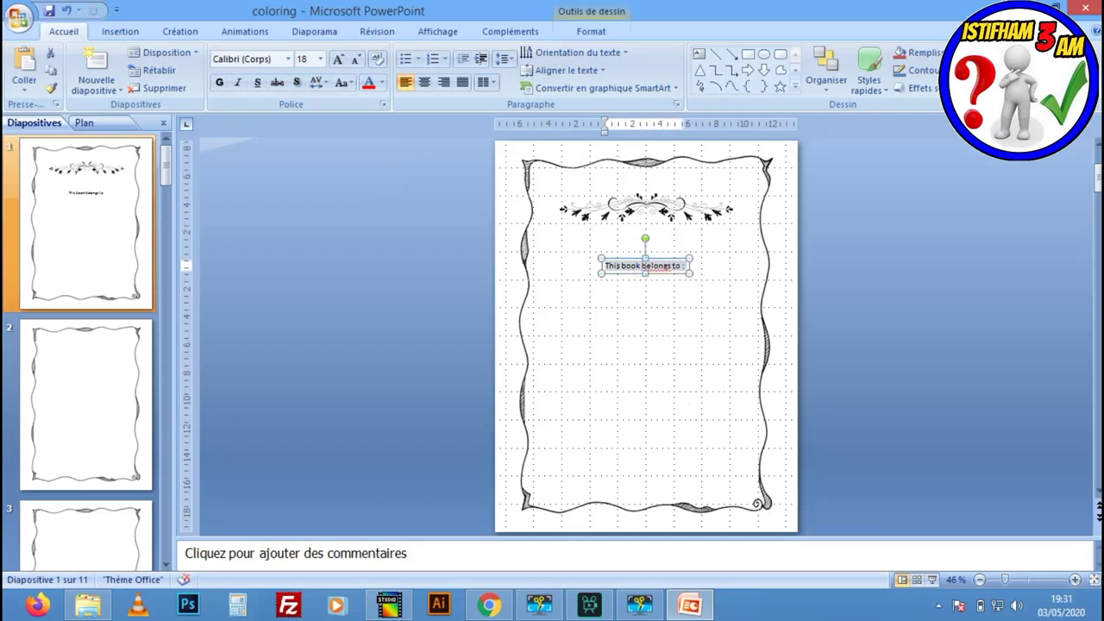
click(220, 82)
click(321, 58)
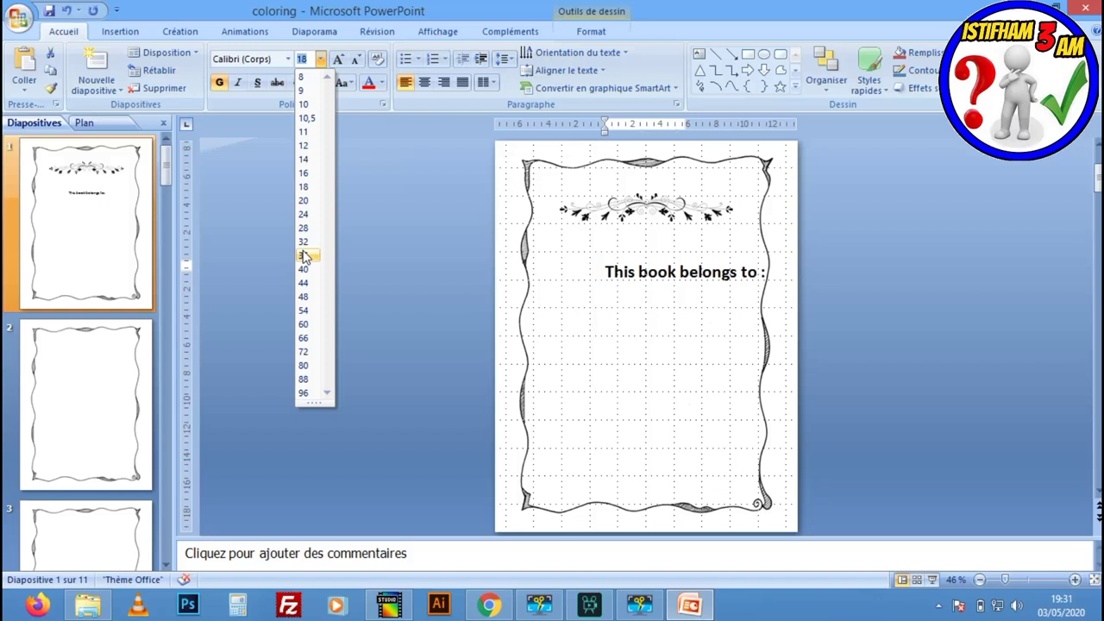
click(304, 255)
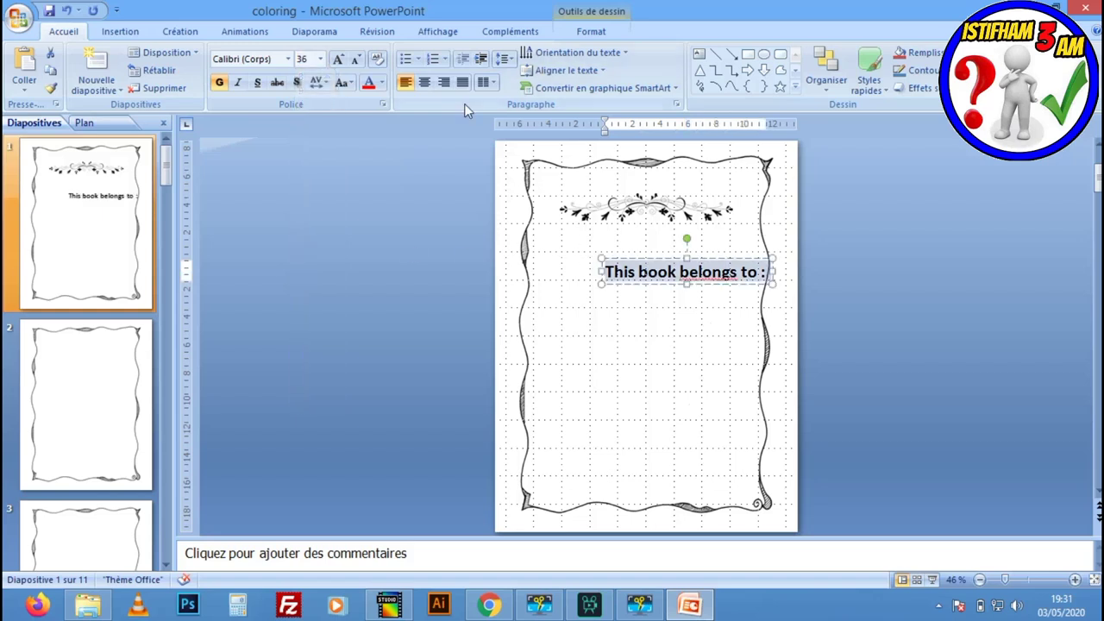
click(425, 83)
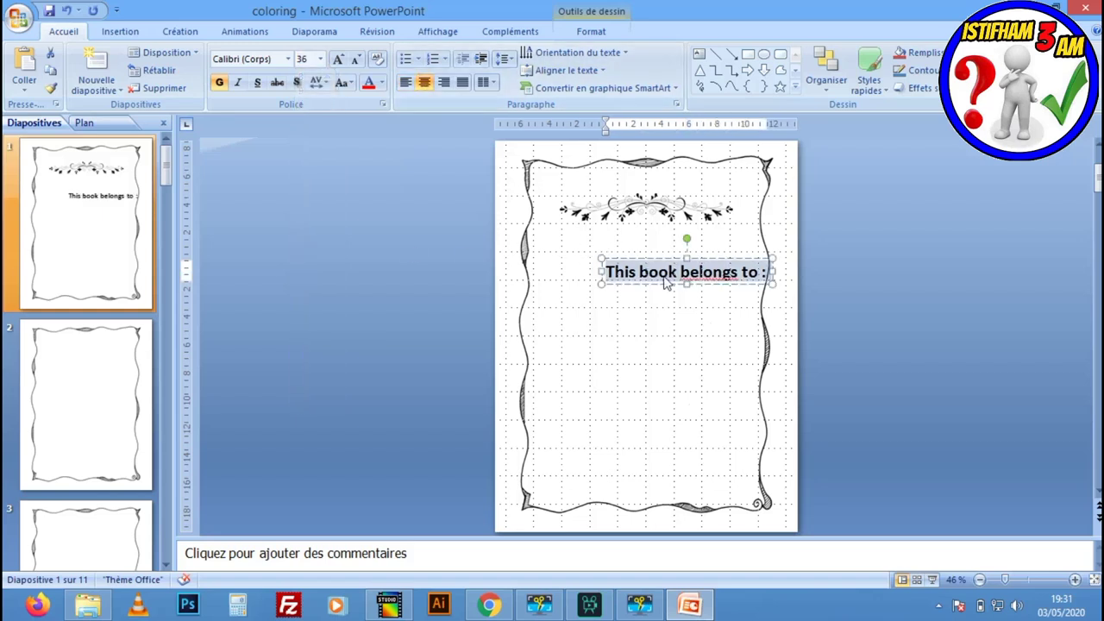
click(608, 268)
- Move the text box up and left under the ornament and reselect its text
click(639, 324)
click(671, 274)
mouse_move(709, 283)
mouse_down()
mouse_move(663, 265)
mouse_move(666, 255)
mouse_up()
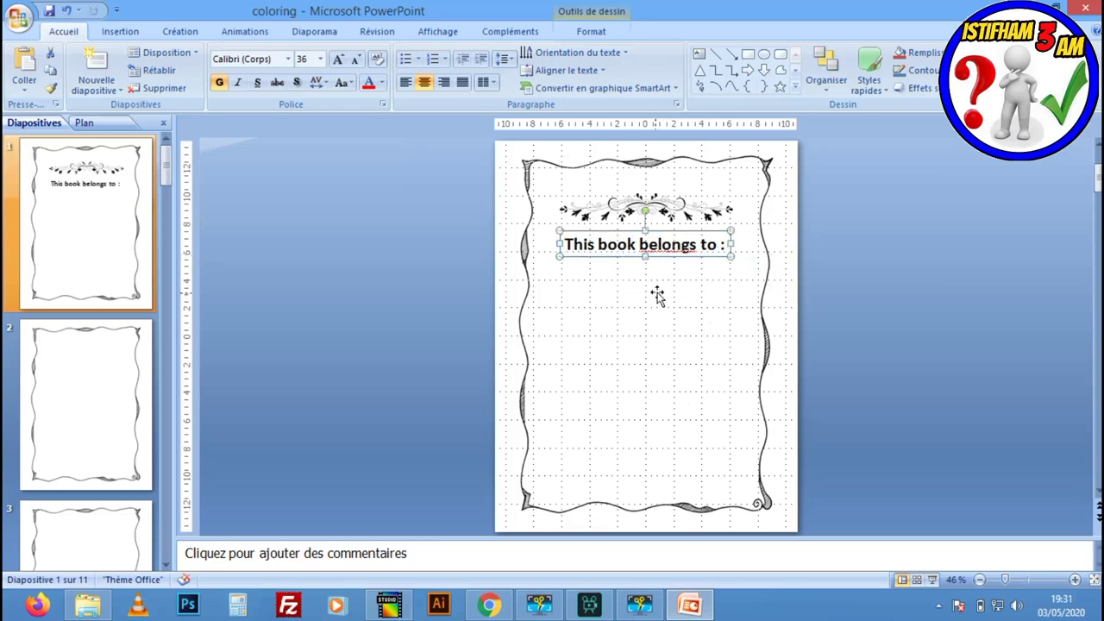
click(660, 292)
click(562, 248)
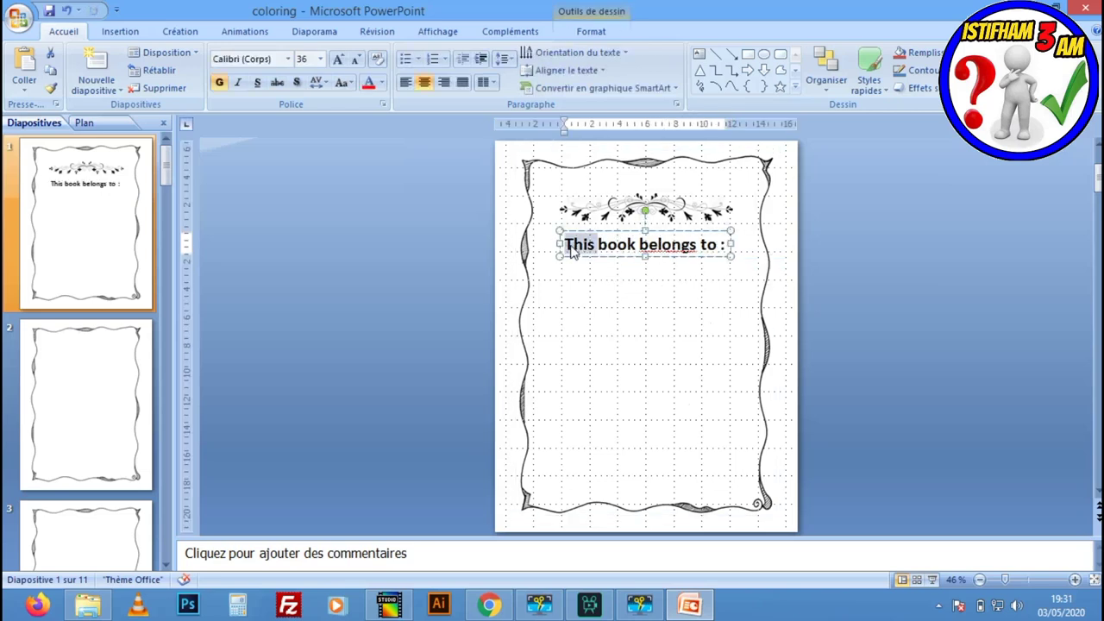
click(654, 298)
click(674, 257)
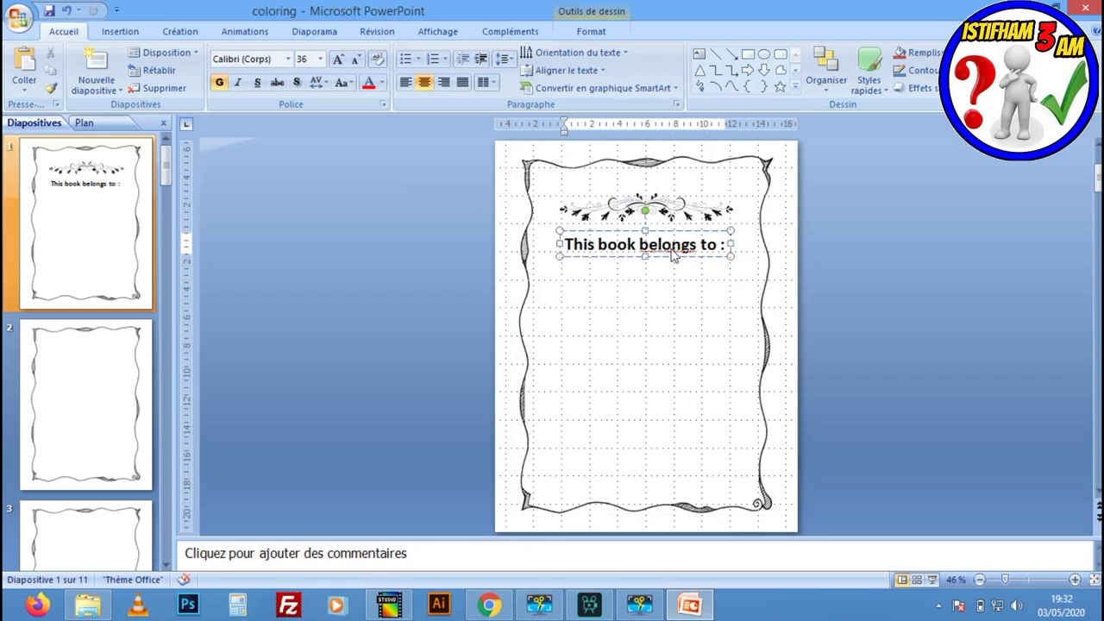
triple_click(674, 253)
click(288, 61)
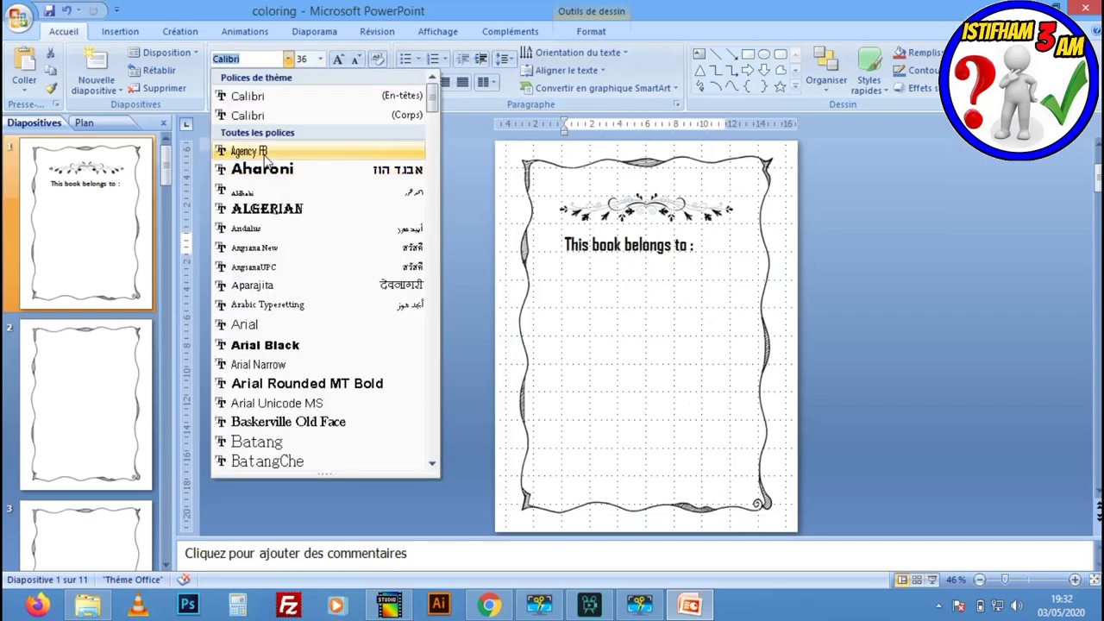
- Try the Blackadder ITC font at size 54 on the title
scroll(266, 302, down, 3)
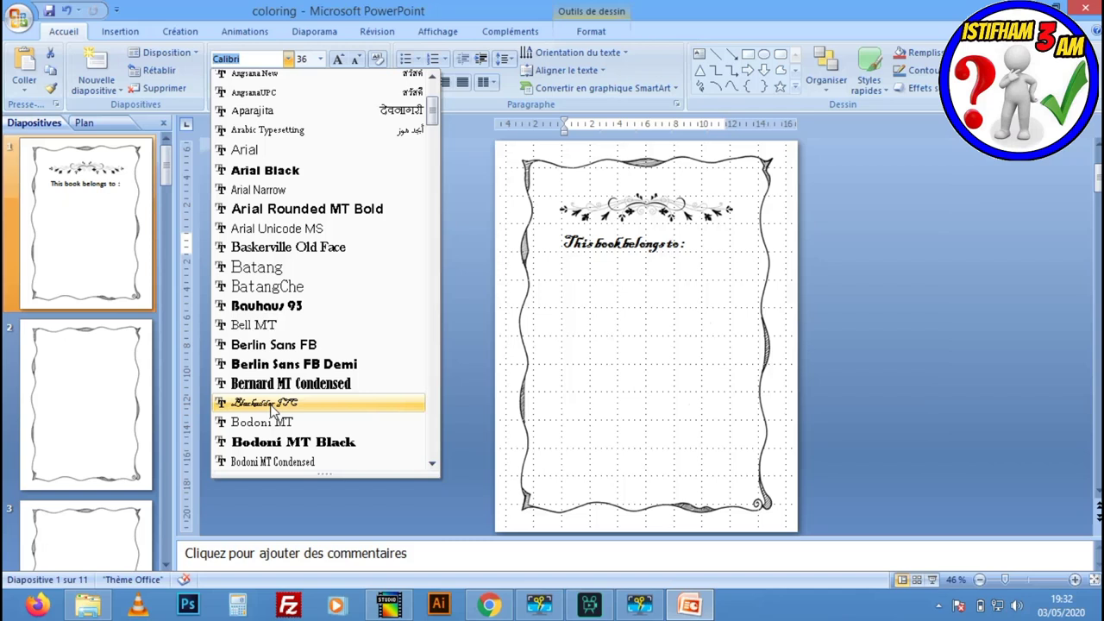
click(273, 405)
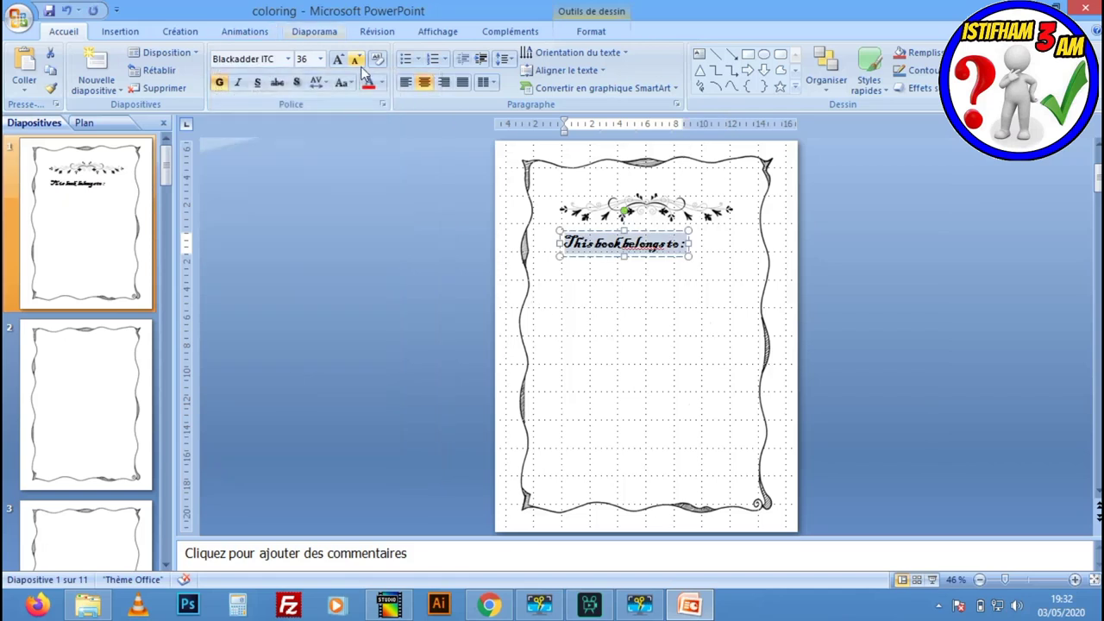
click(320, 59)
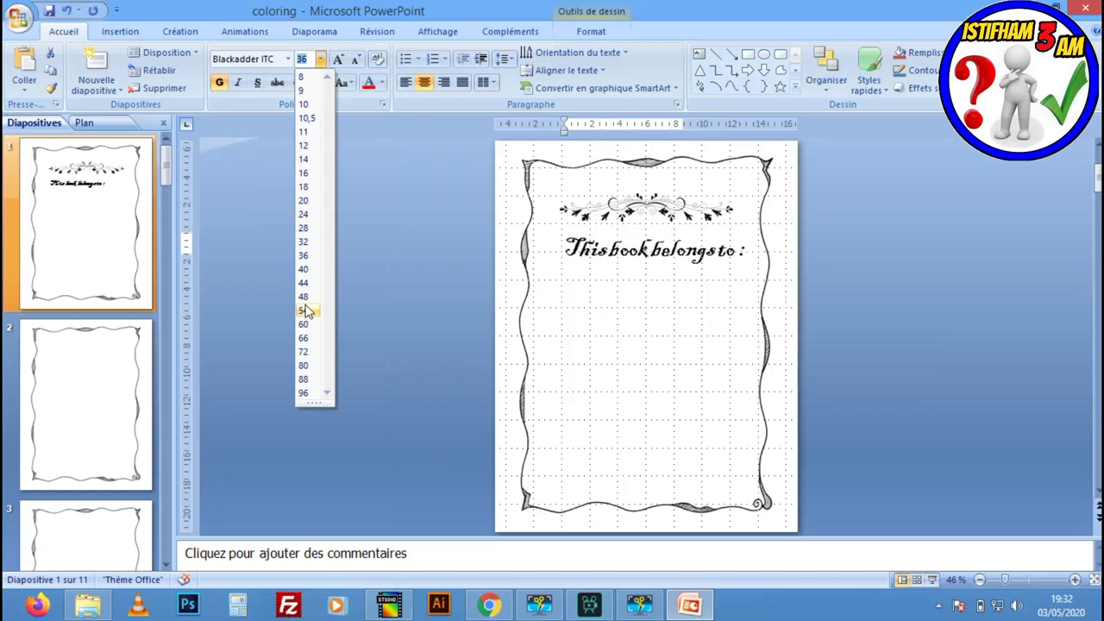
click(306, 311)
- Add spaces between the title's words, nudge it left, and toggle the grid off and on
click(609, 256)
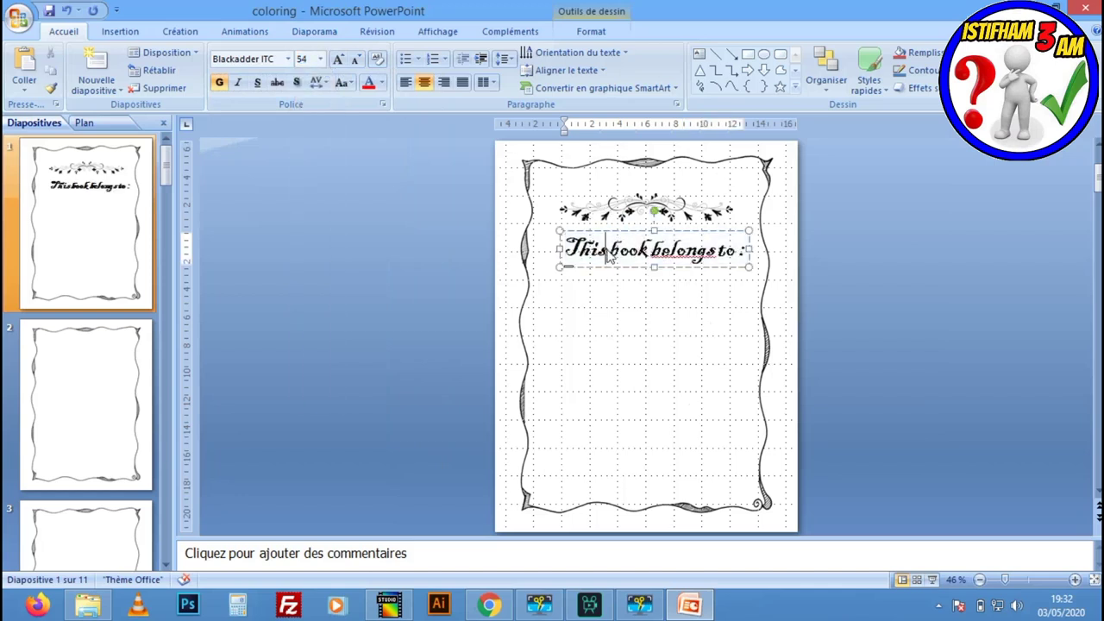
click(657, 250)
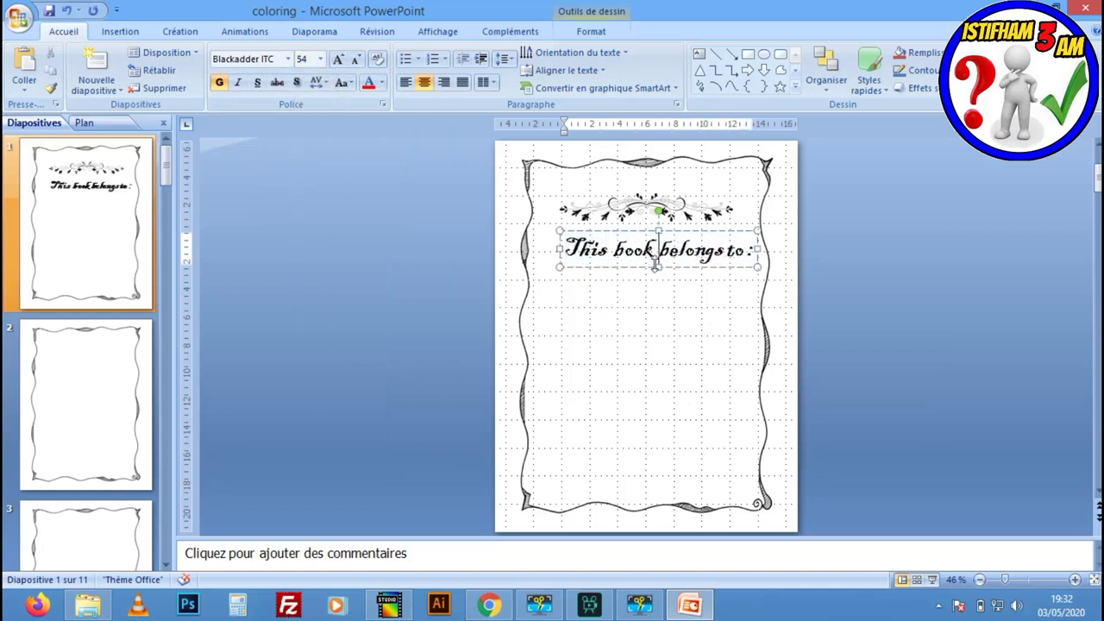
click(726, 253)
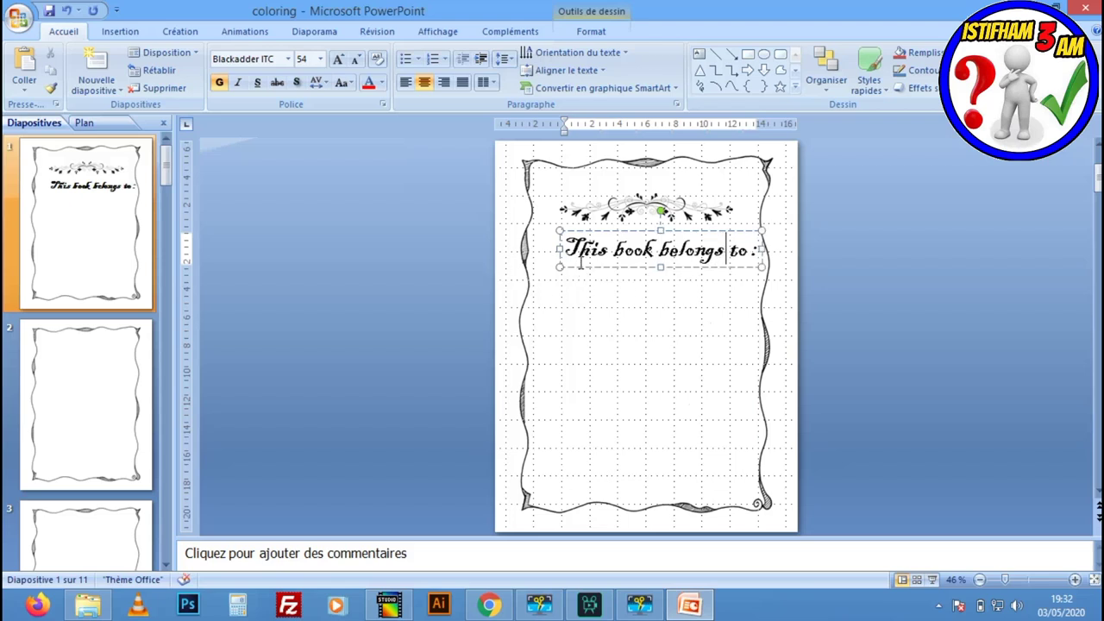
drag(583, 270, 570, 270)
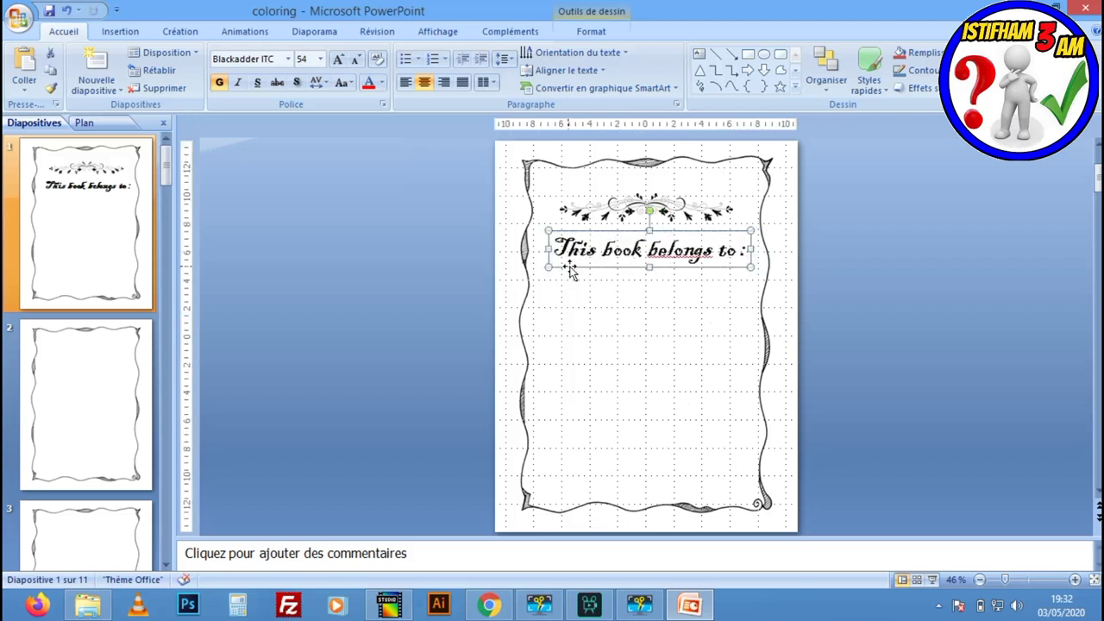
click(569, 261)
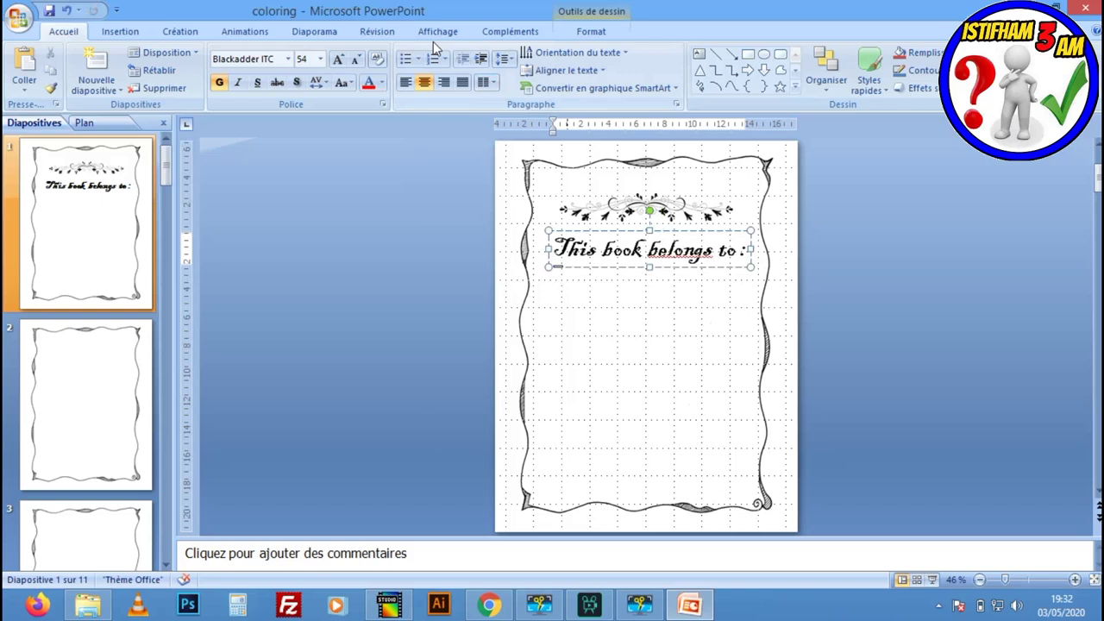
click(448, 39)
click(415, 71)
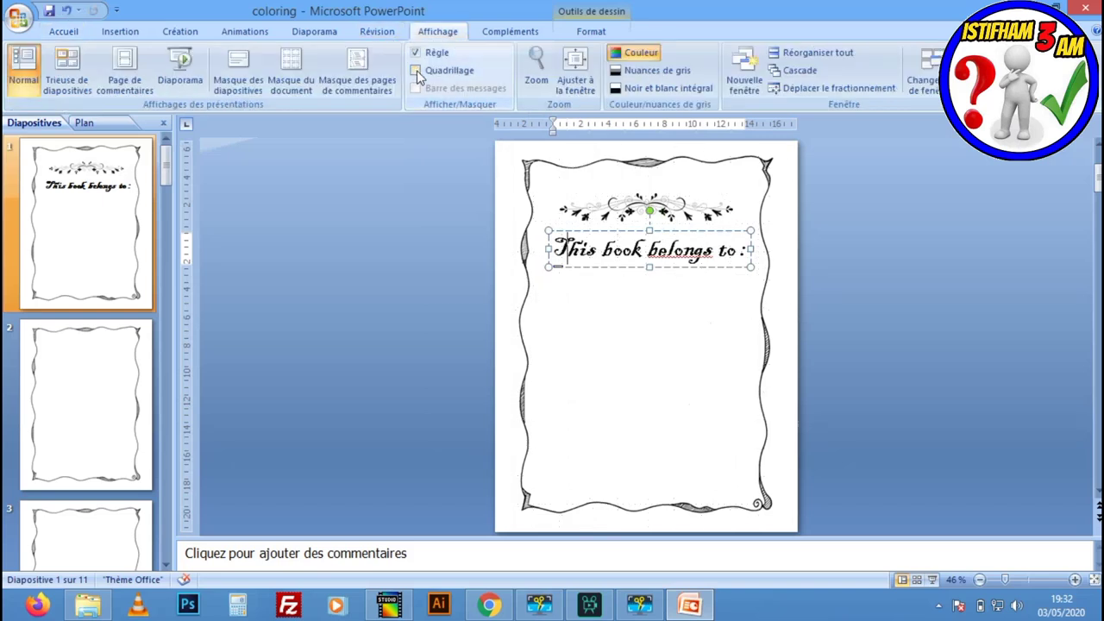
click(417, 70)
- Set the title in Baskerville Old Face at 40 pt, trying 44 first
triple_click(611, 259)
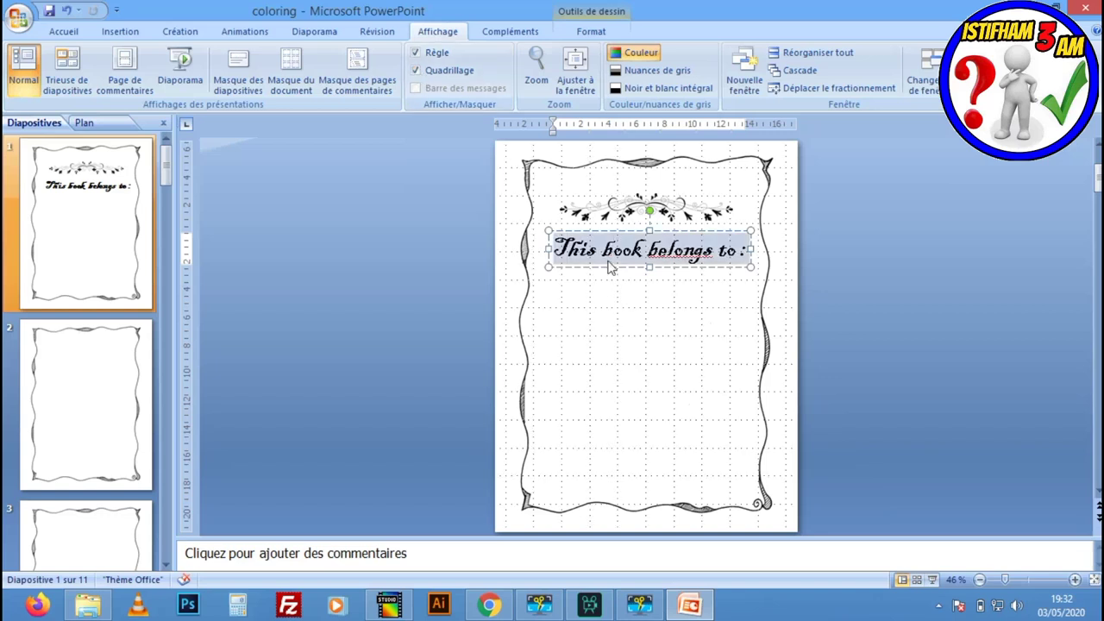
click(127, 37)
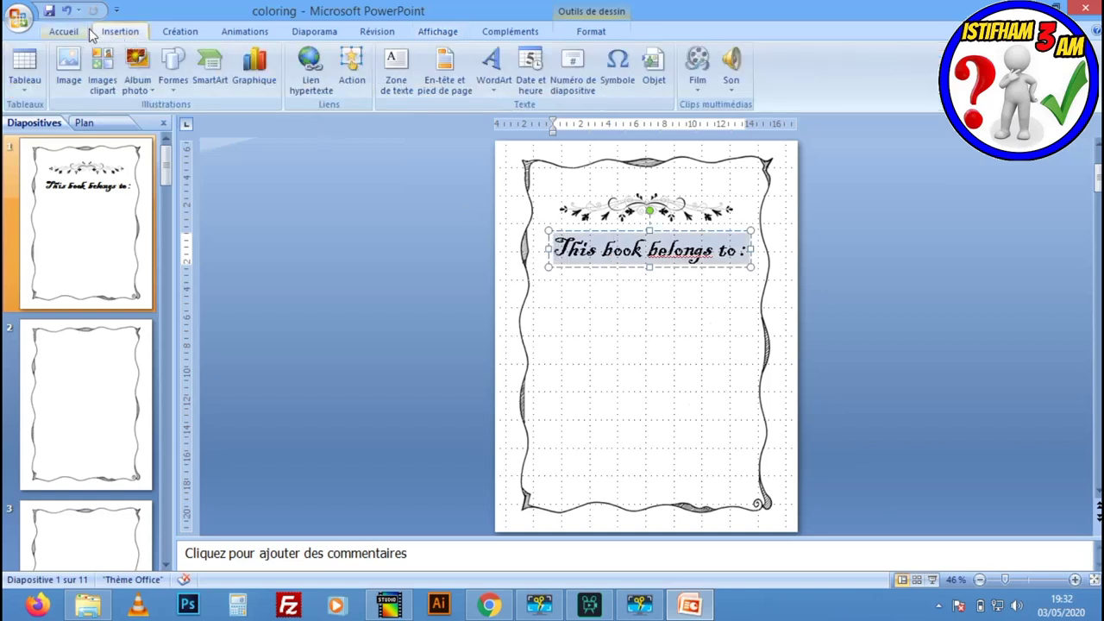
click(73, 32)
click(286, 59)
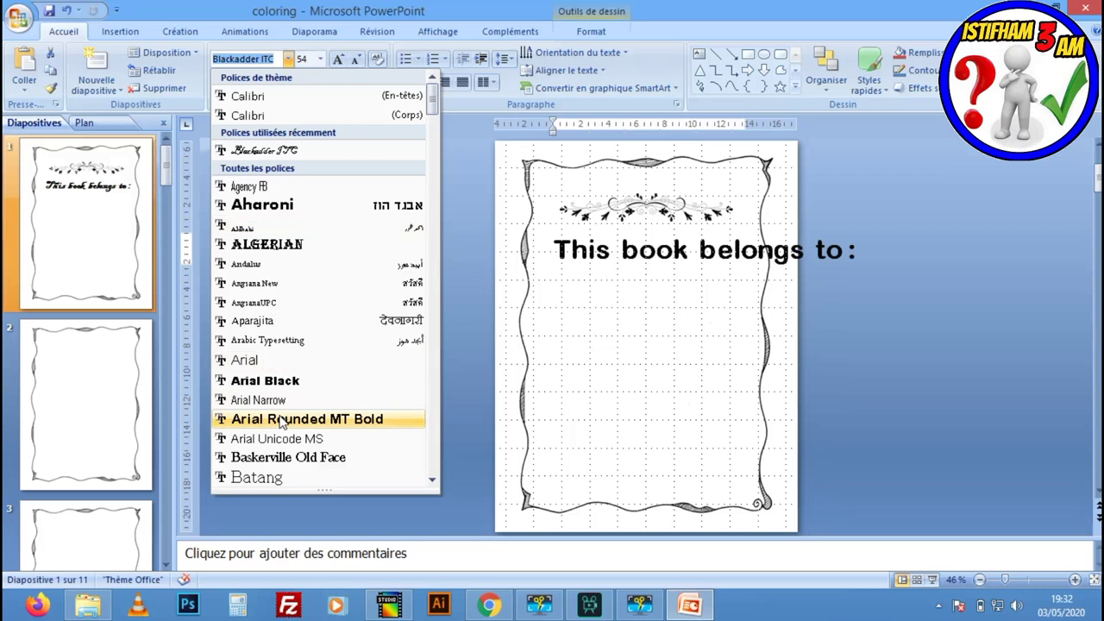
click(288, 457)
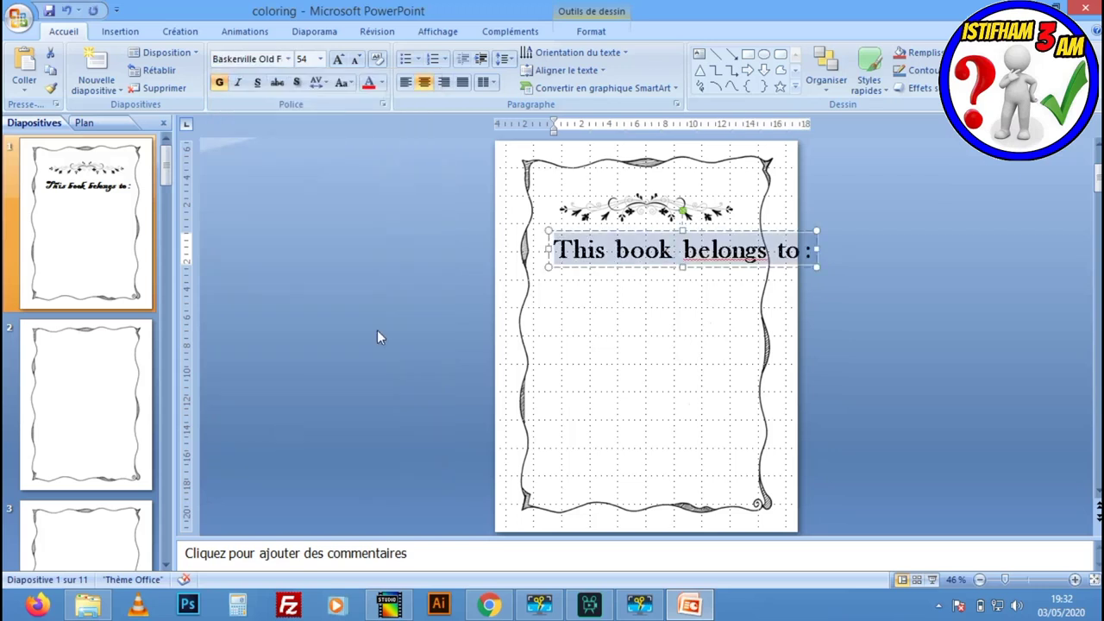
click(320, 59)
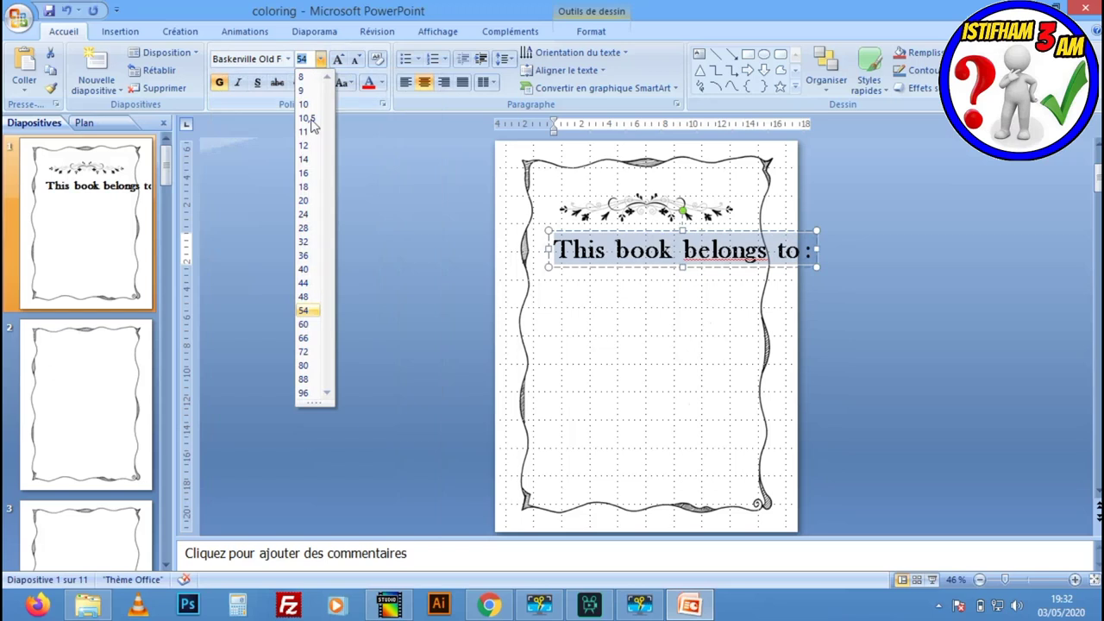
click(303, 285)
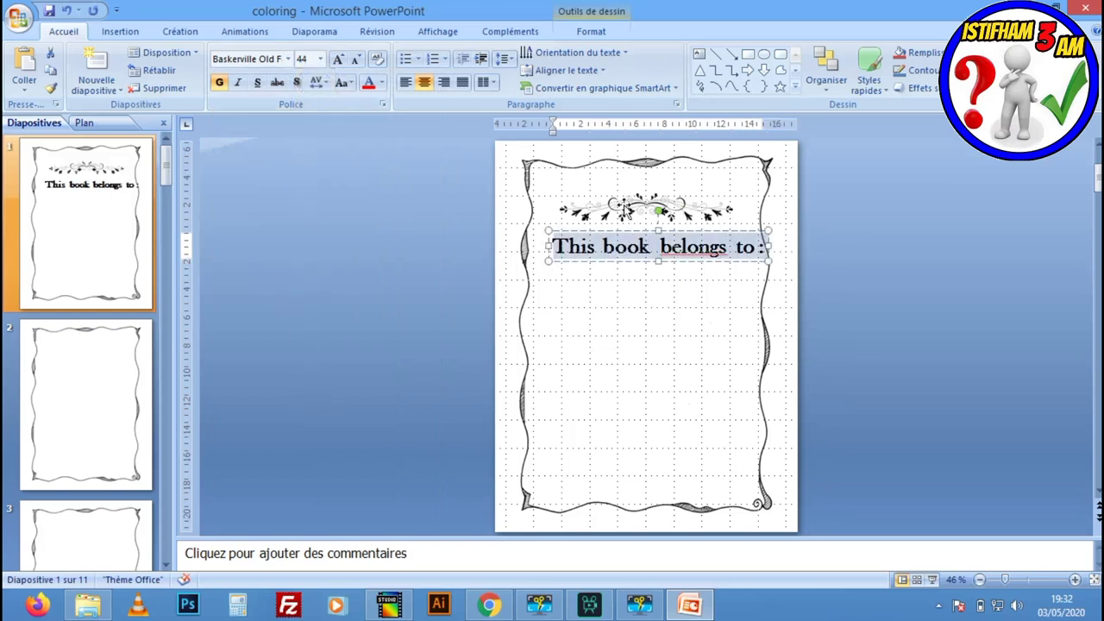
click(320, 59)
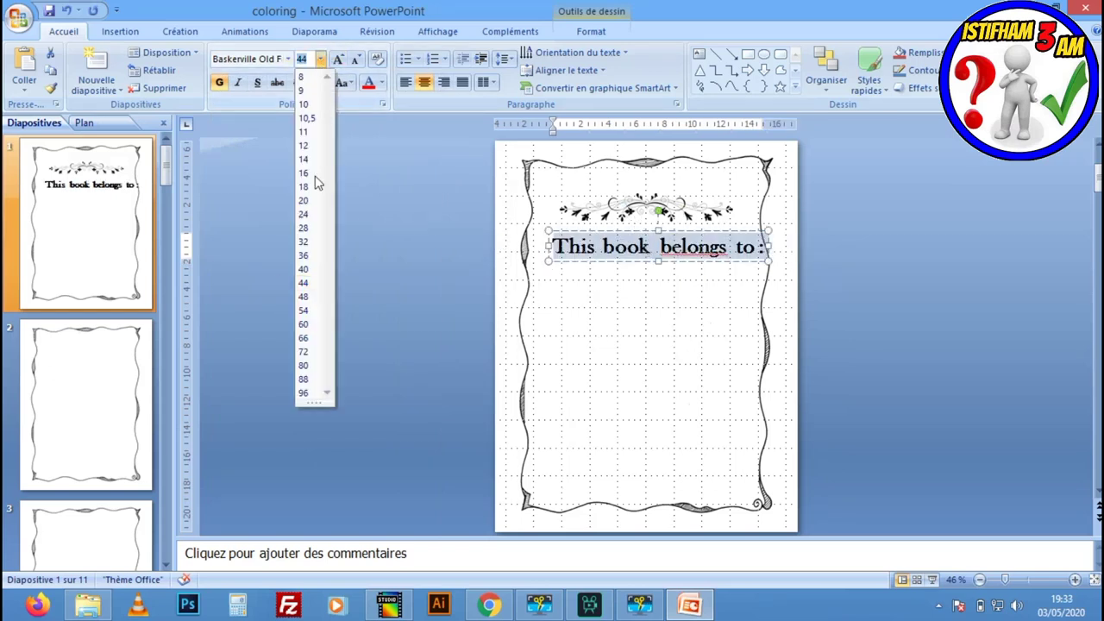
click(304, 269)
click(1064, 254)
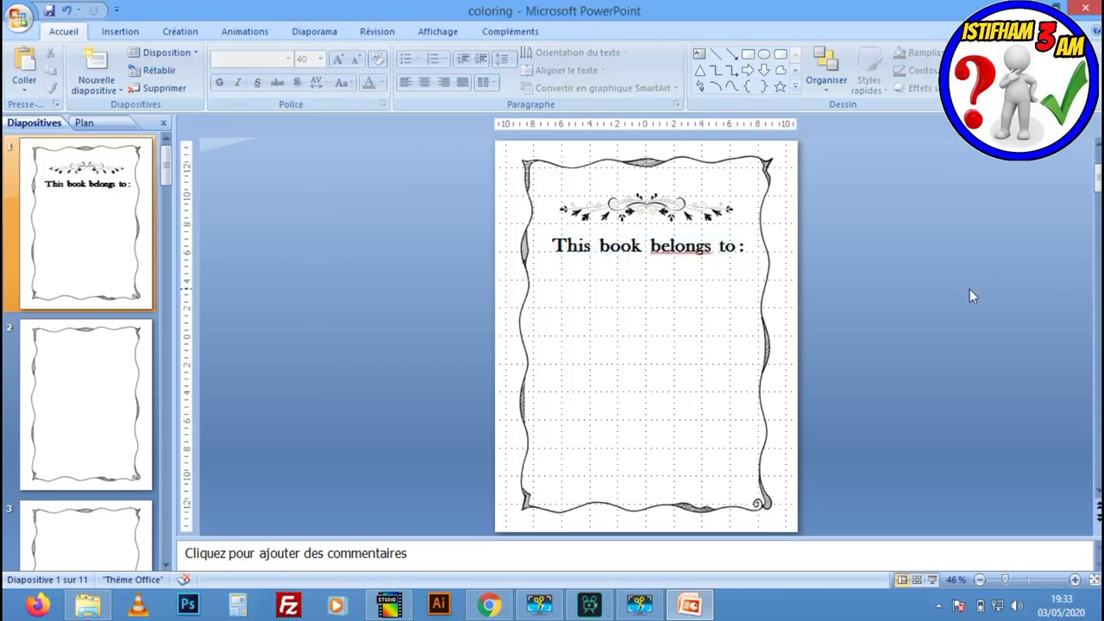
- Draw a straight writing line under the title with a grey ¾ pt outline
click(716, 54)
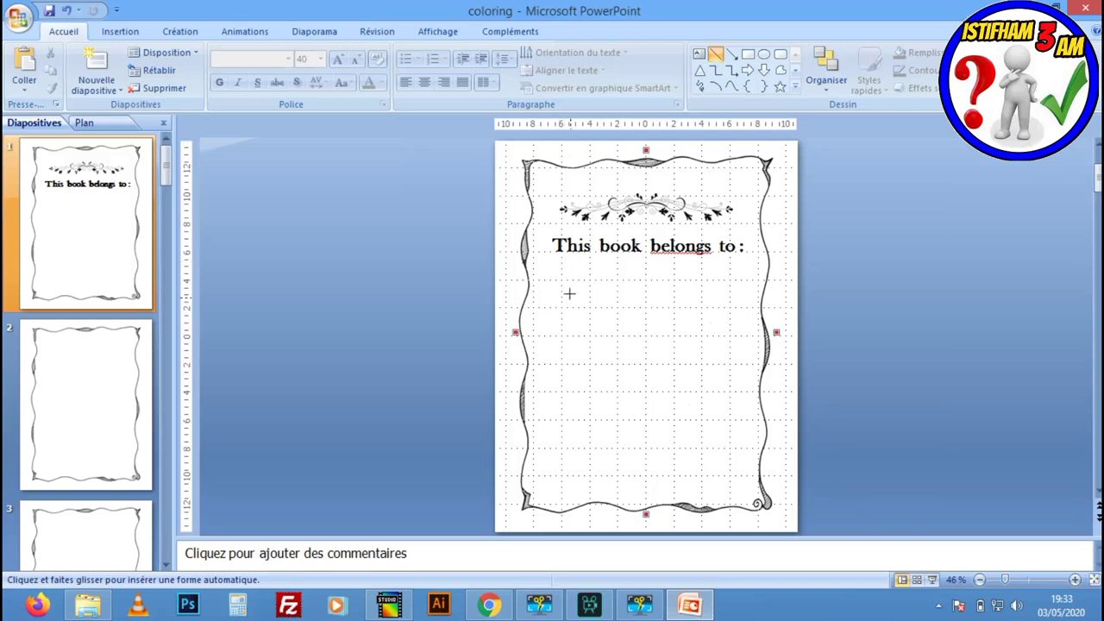
drag(563, 290, 716, 287)
drag(730, 287, 730, 290)
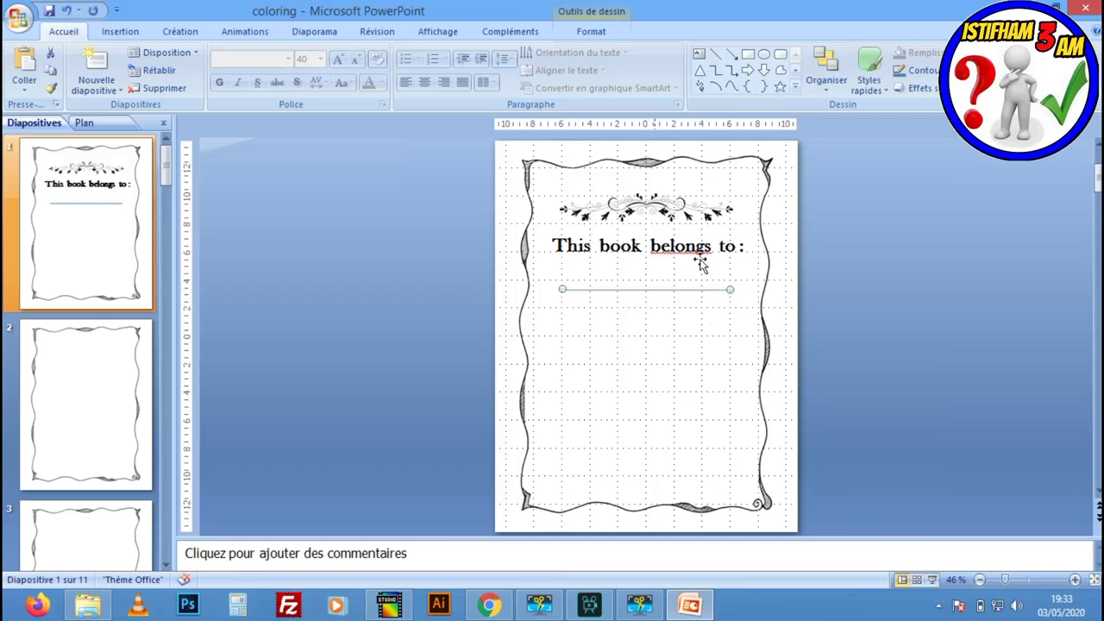
click(906, 72)
click(914, 119)
click(916, 70)
mouse_move(975, 248)
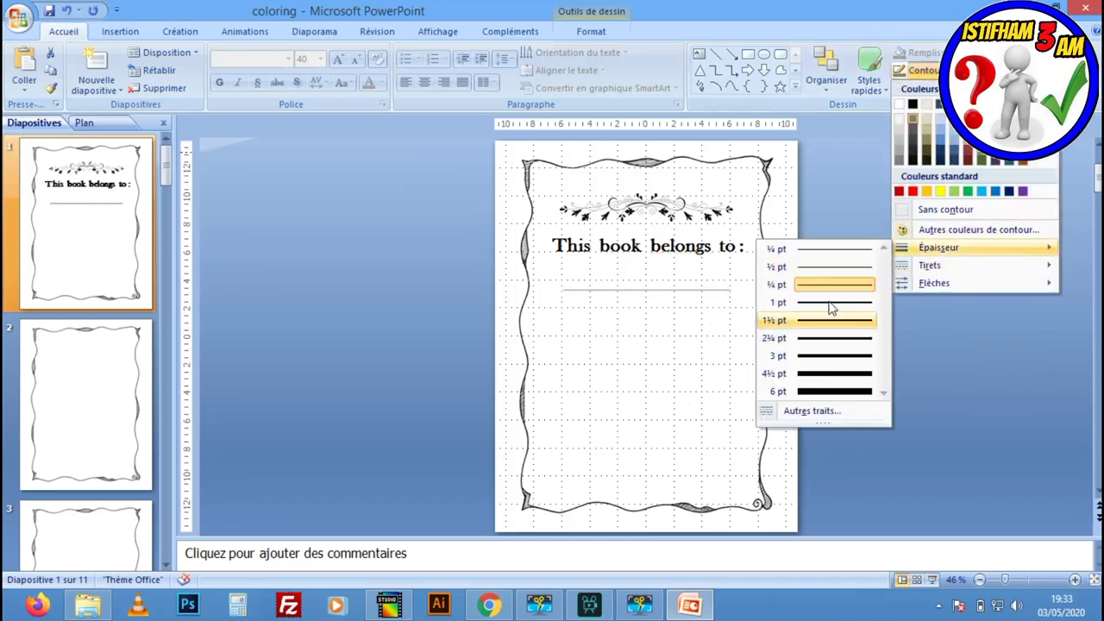
click(830, 291)
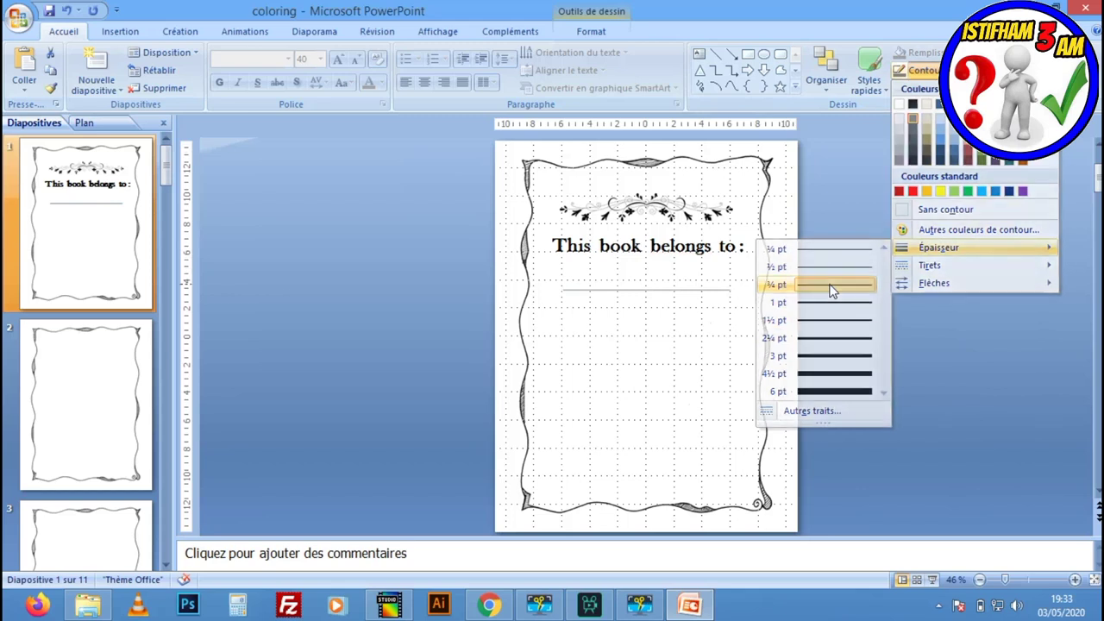
click(712, 330)
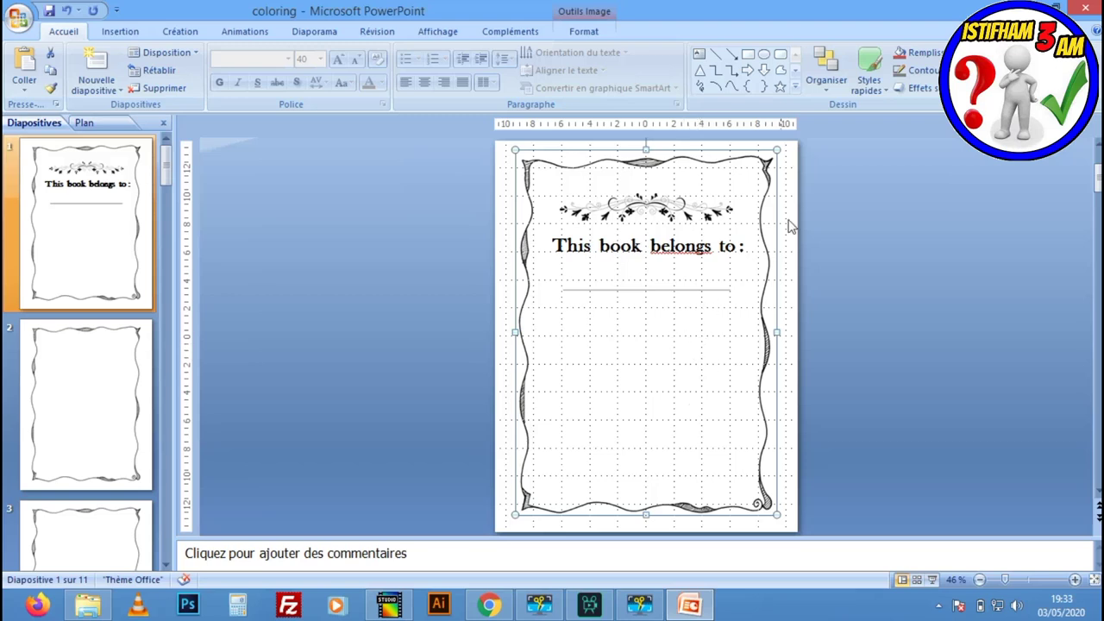
- Drag the butterfly image animal-1300246_1280 from the folder onto the first page
click(91, 606)
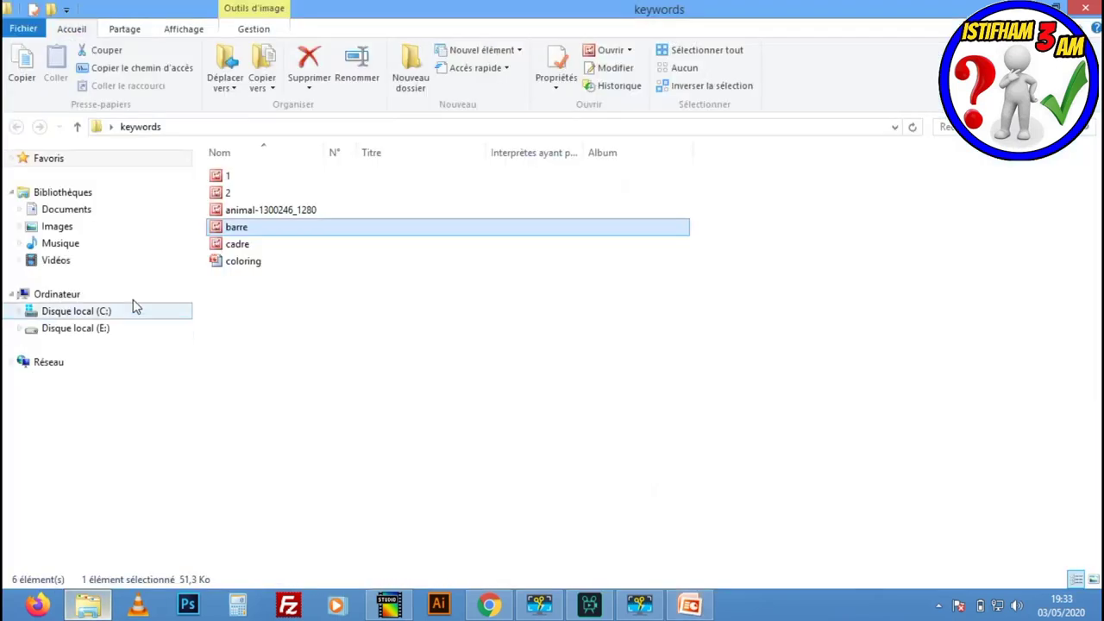
click(247, 215)
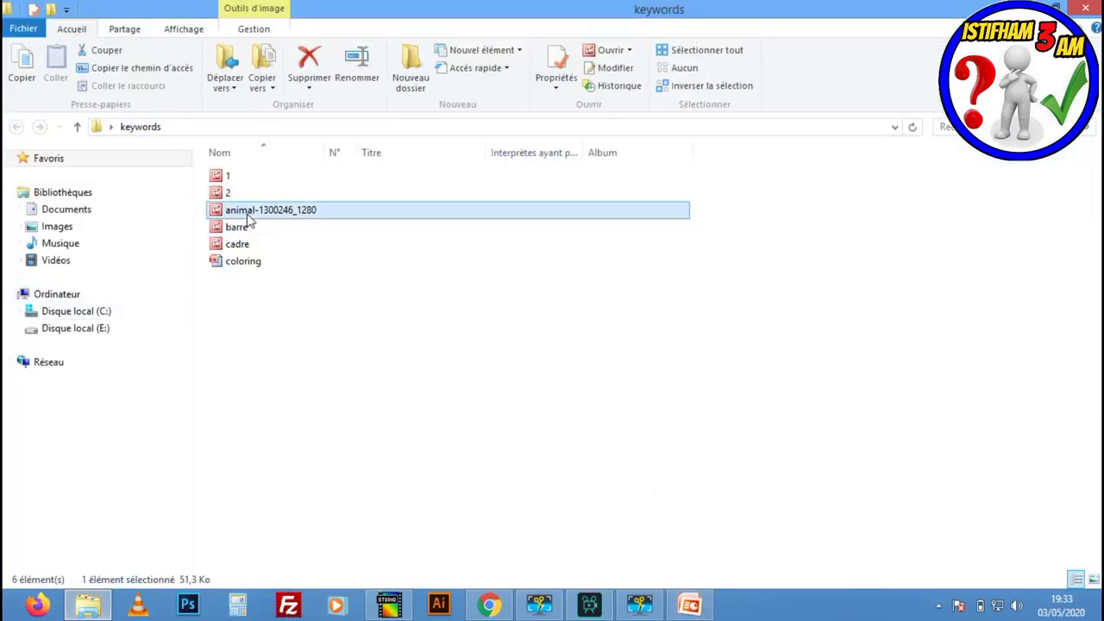
drag(247, 214, 669, 466)
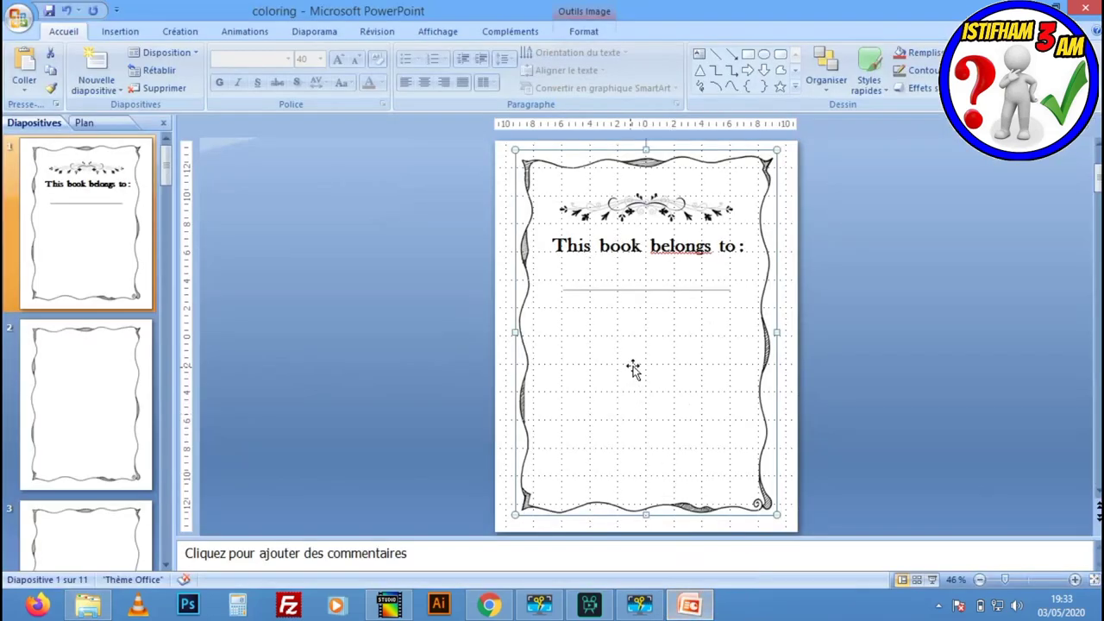
drag(669, 466, 633, 369)
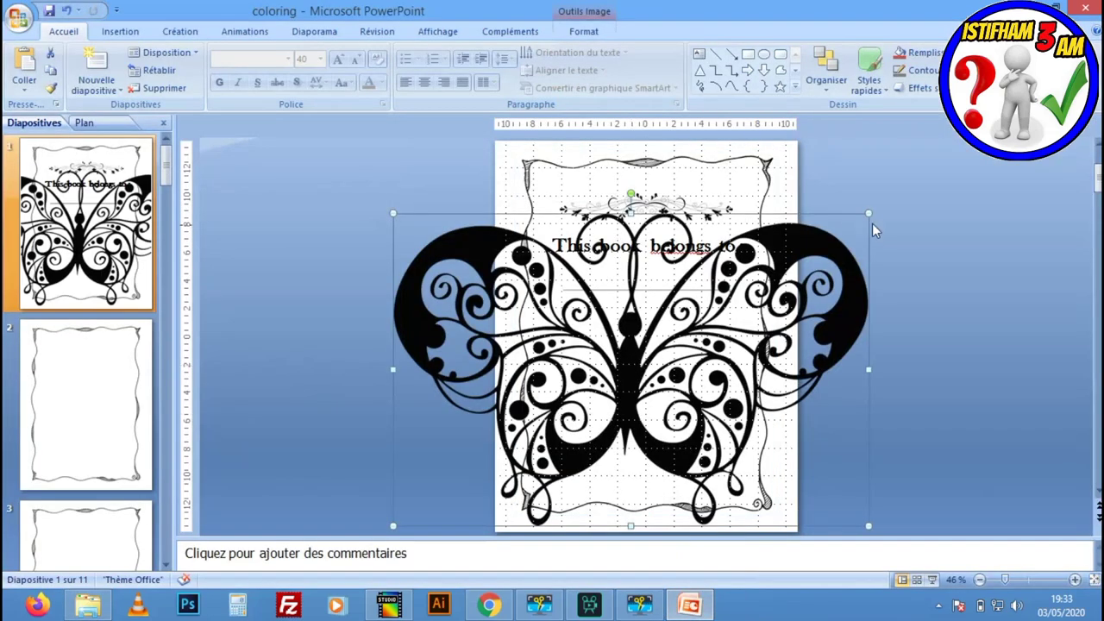
- Shrink the butterfly and place it in the lower half of page 1
drag(867, 214, 611, 384)
drag(548, 442, 666, 405)
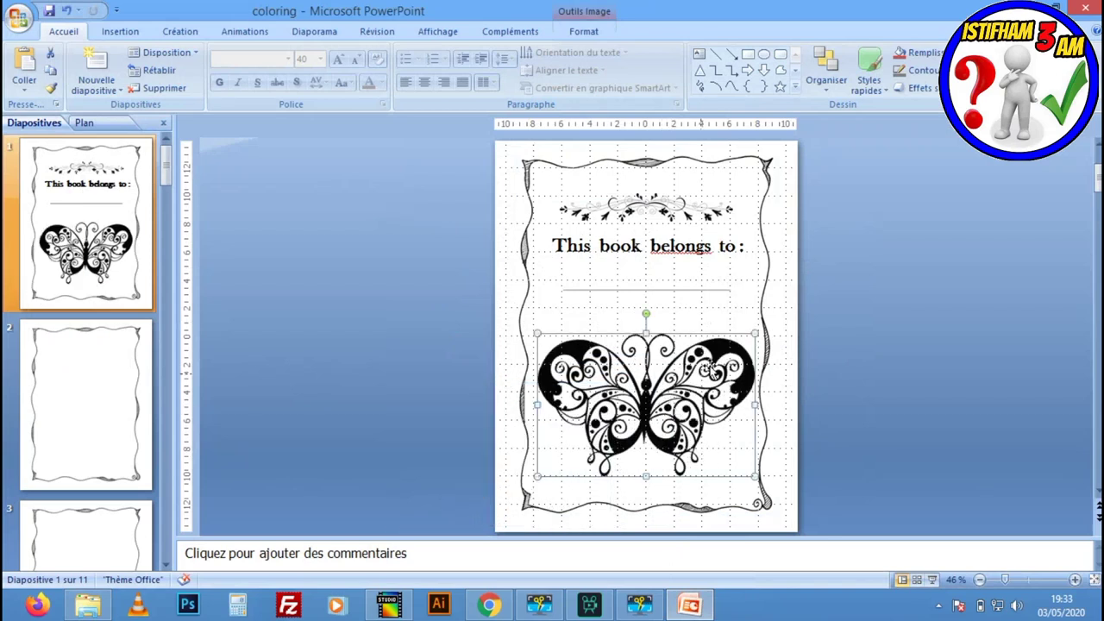
drag(754, 332, 747, 339)
drag(692, 407, 696, 406)
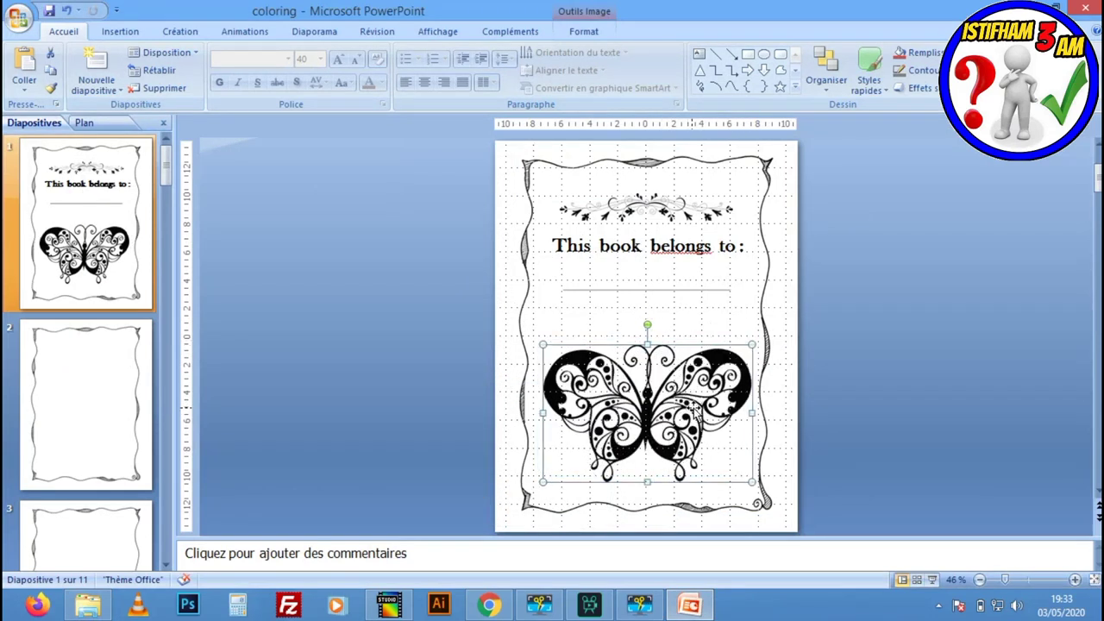
click(922, 342)
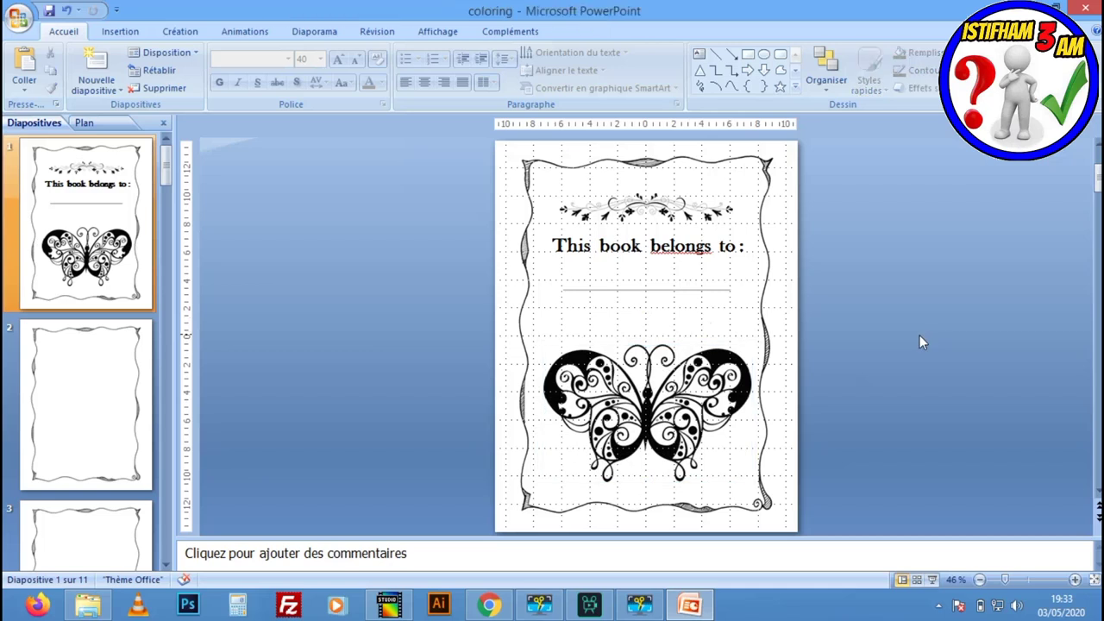
- Move the writing line slightly lower, hide the grid, and go to slide 2
click(643, 292)
drag(644, 303, 644, 317)
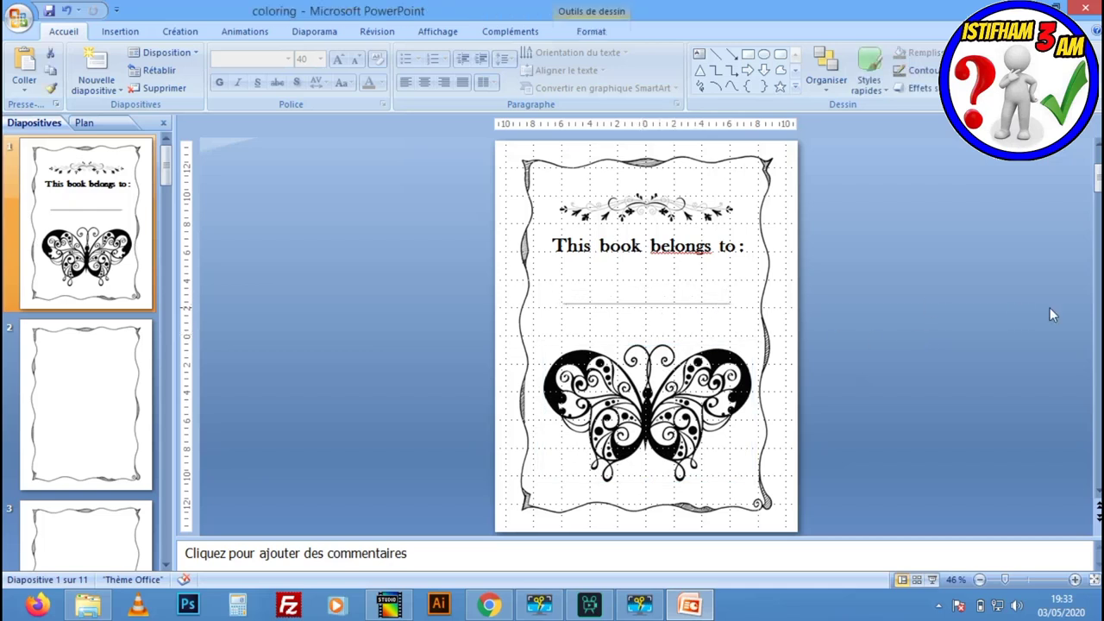
click(989, 305)
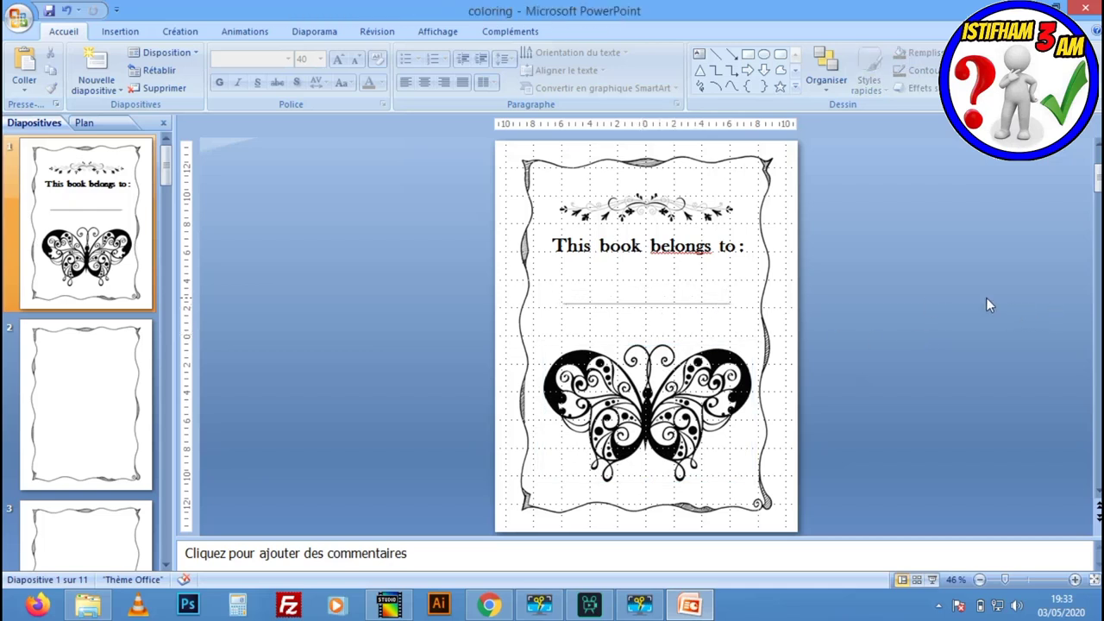
click(432, 31)
click(416, 71)
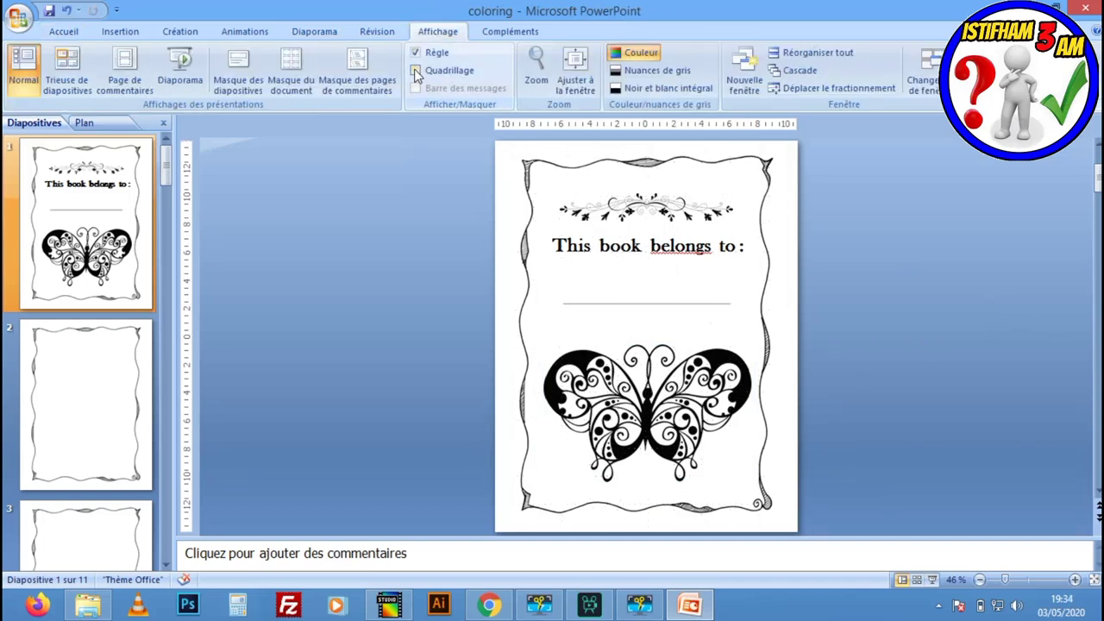
click(74, 374)
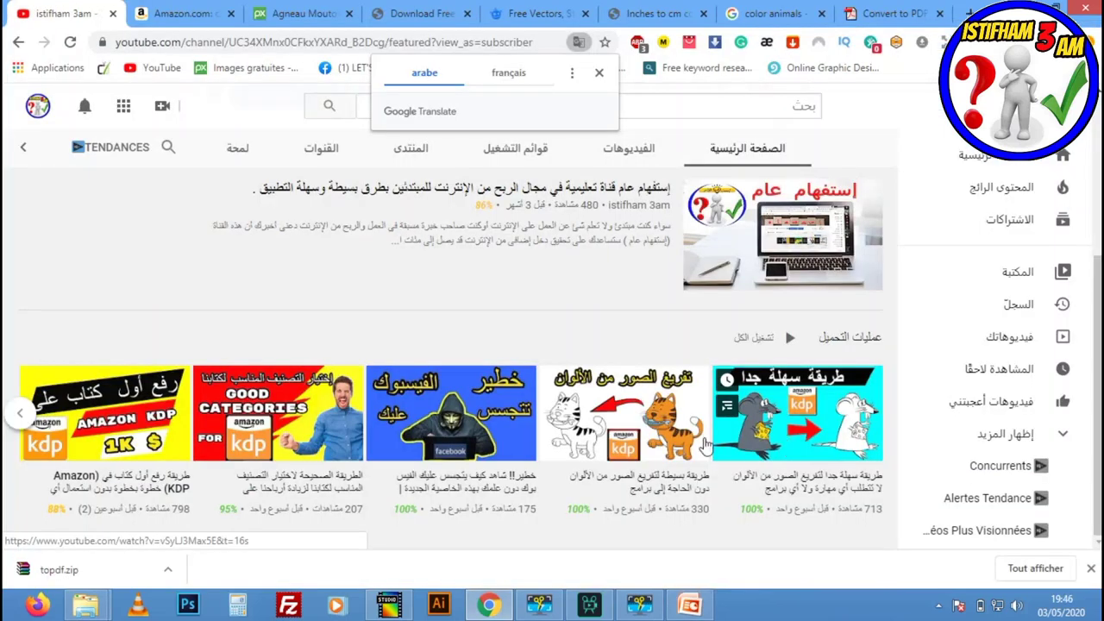
mouse_move(624, 413)
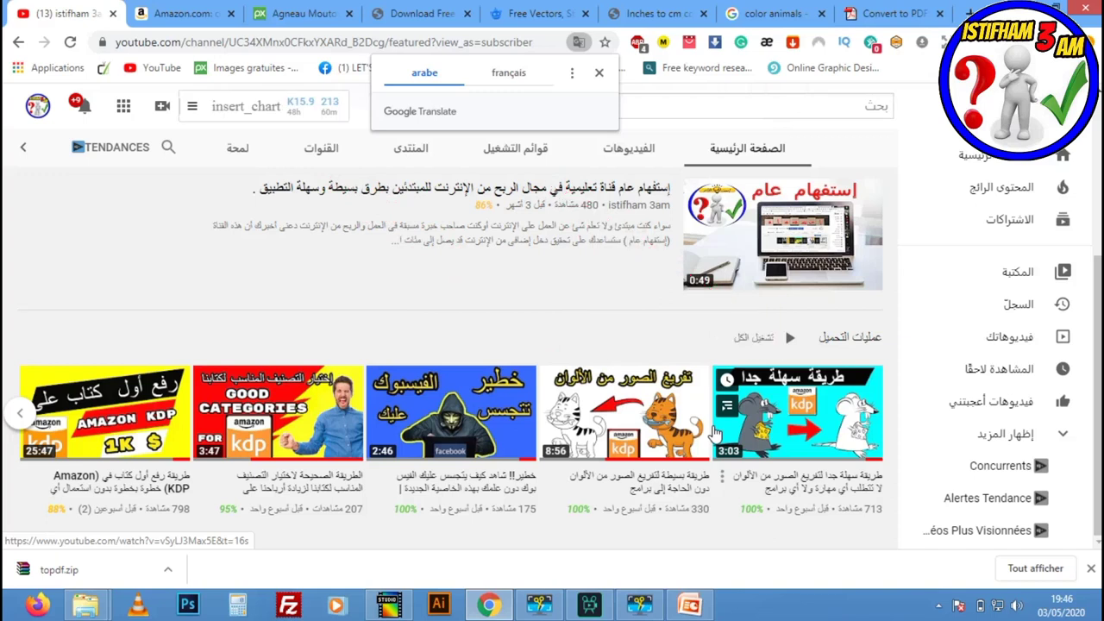
click(714, 434)
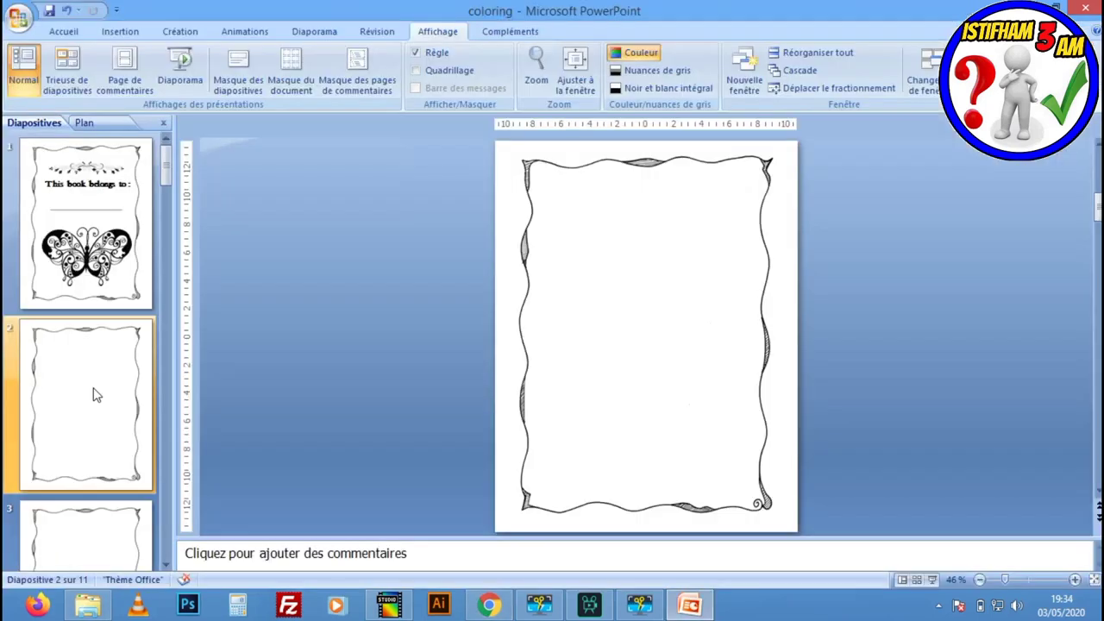
click(96, 395)
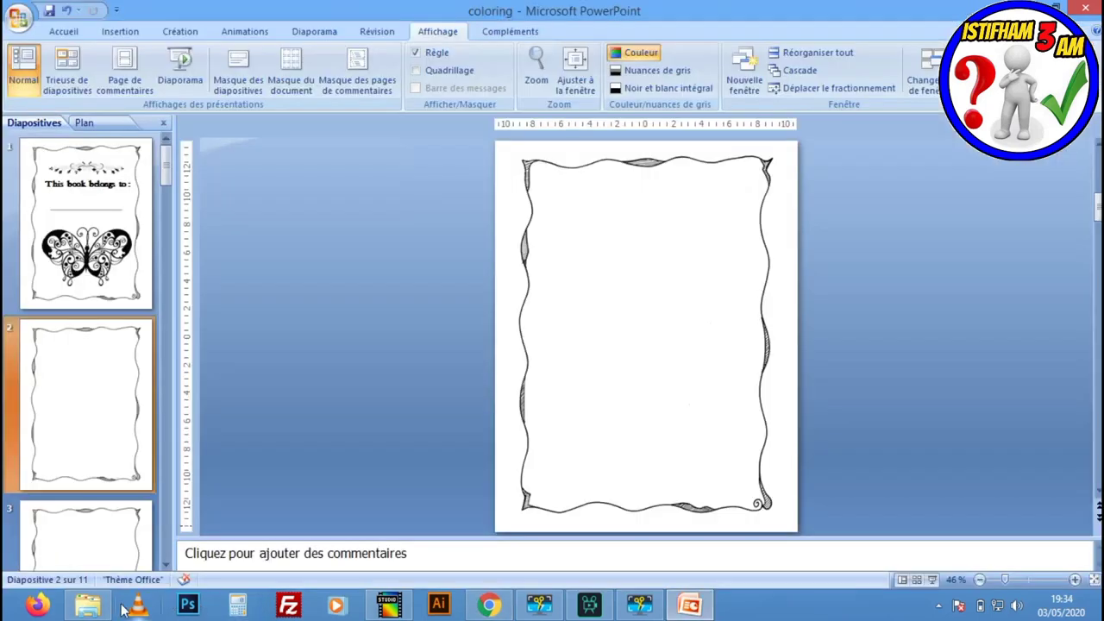
- Drag turtle image file 1 onto slide 2, enlarge it and centre it inside the wavy frame
click(87, 605)
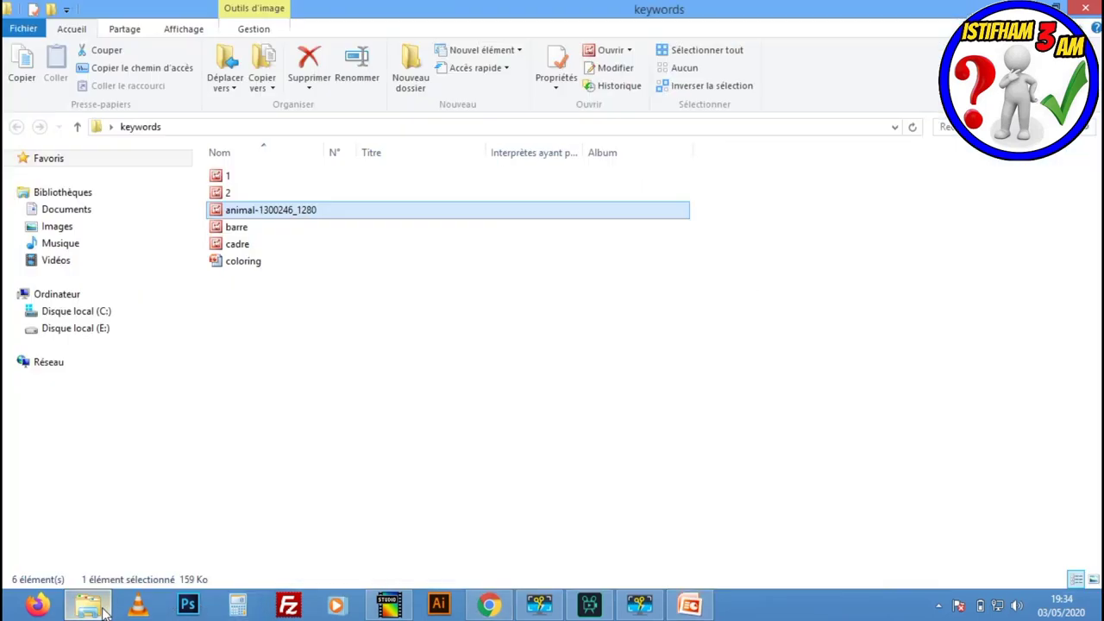
click(242, 195)
click(241, 177)
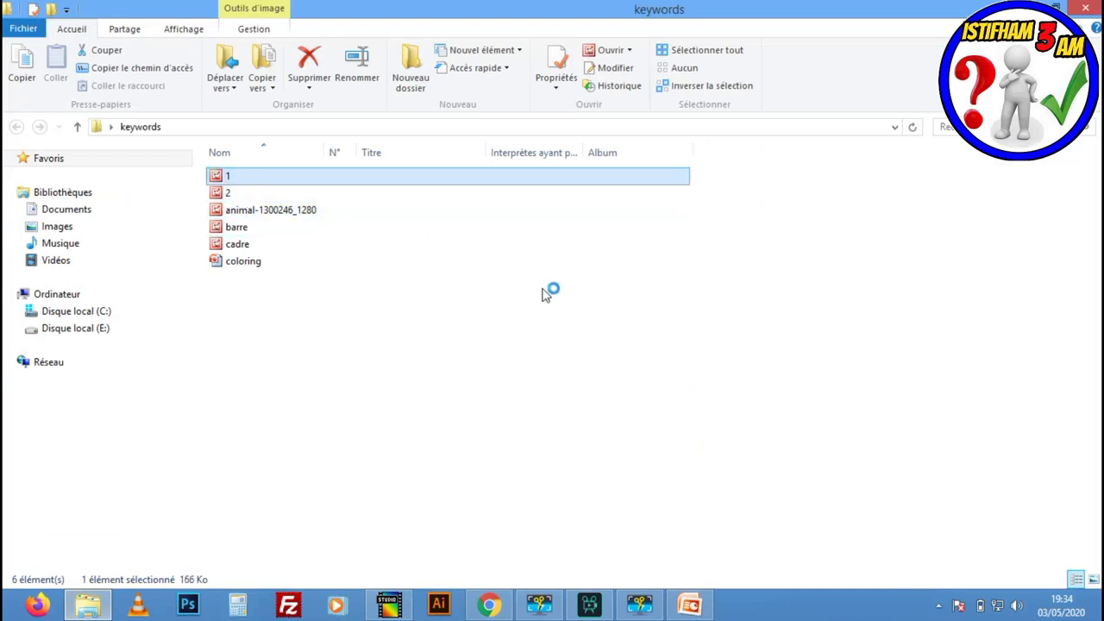
mouse_move(543, 294)
mouse_down()
mouse_move(629, 339)
mouse_move(636, 239)
mouse_move(647, 351)
mouse_move(657, 331)
mouse_up()
drag(729, 429, 747, 459)
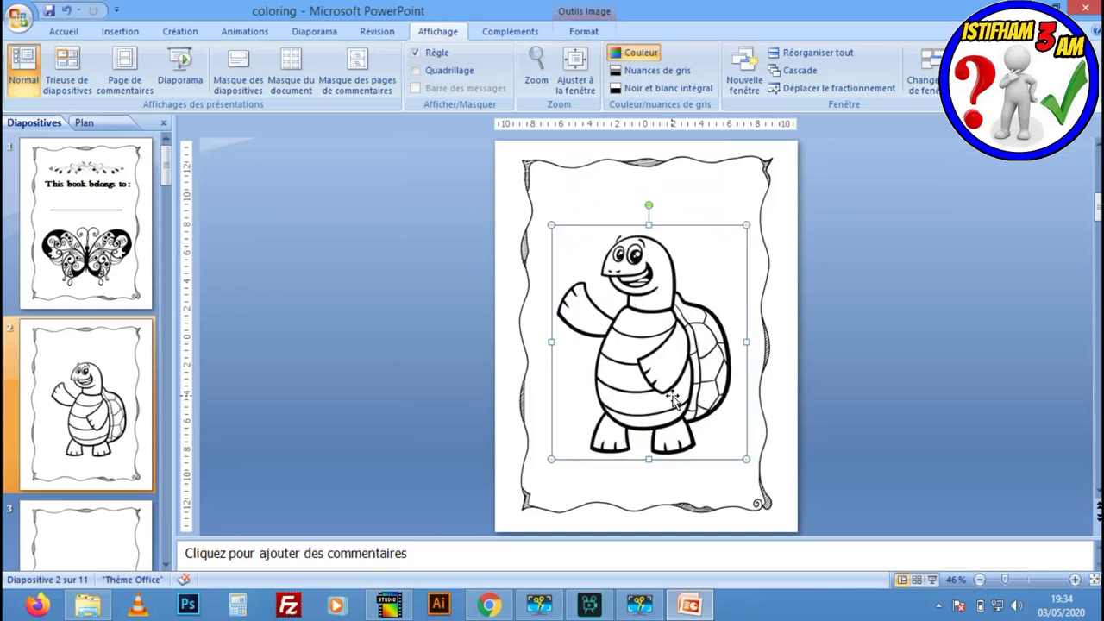
drag(675, 398, 669, 395)
click(854, 376)
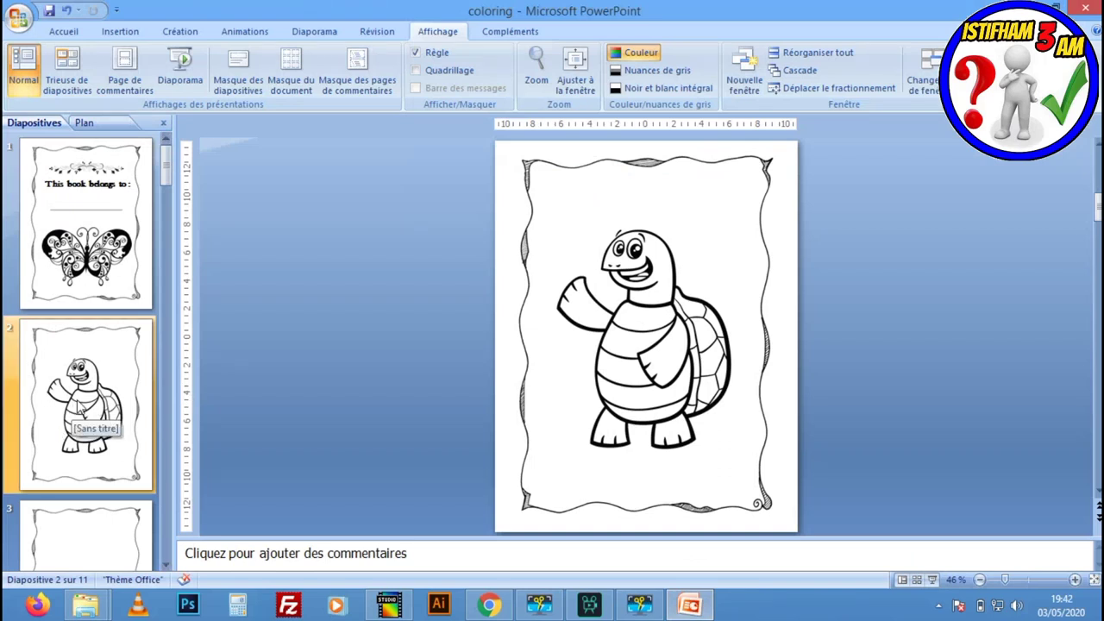
- Move the blank framed page ahead of the turtle page in the slide order
scroll(123, 432, down, 1)
drag(92, 397, 98, 163)
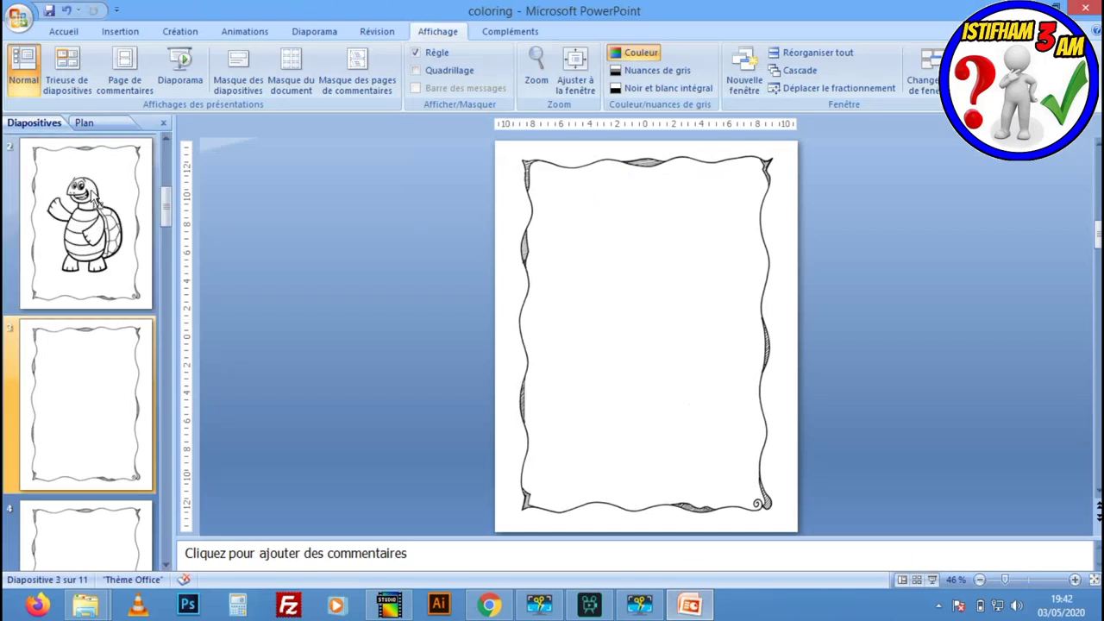
scroll(135, 244, up, 1)
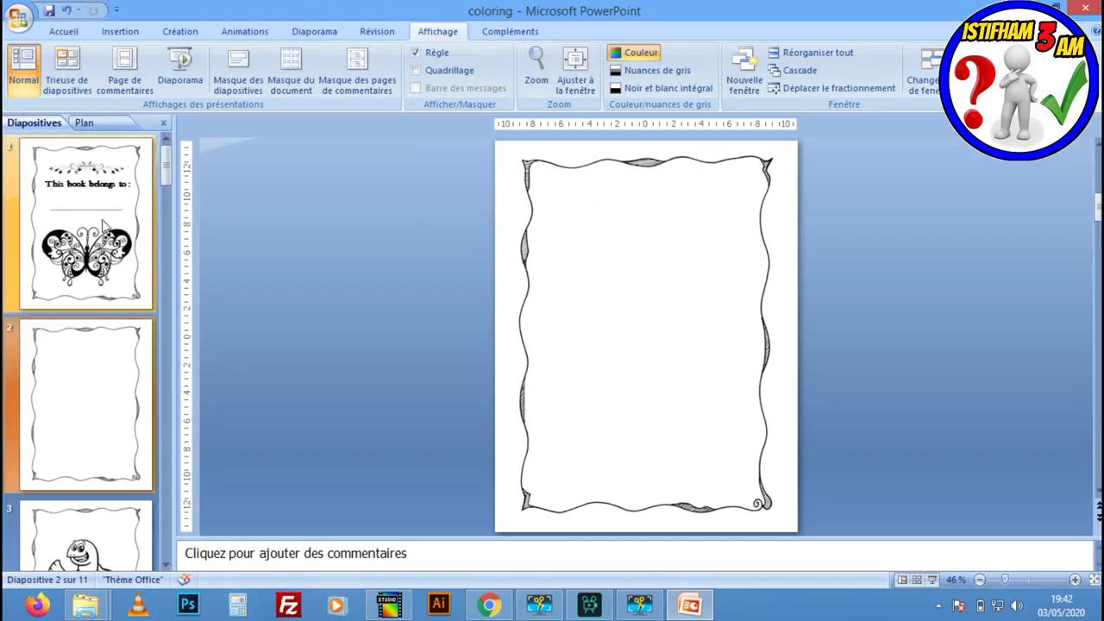
- Step through the slides from the butterfly title page to blank framed slide 5
click(103, 226)
click(112, 397)
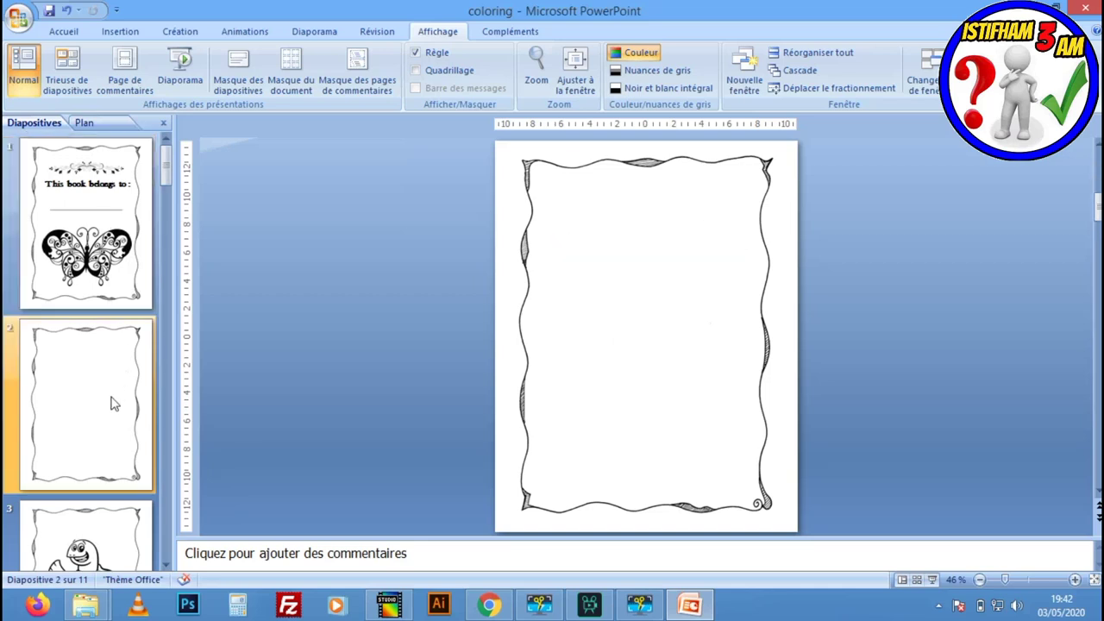
scroll(112, 403, down, 1)
click(109, 377)
scroll(99, 381, down, 1)
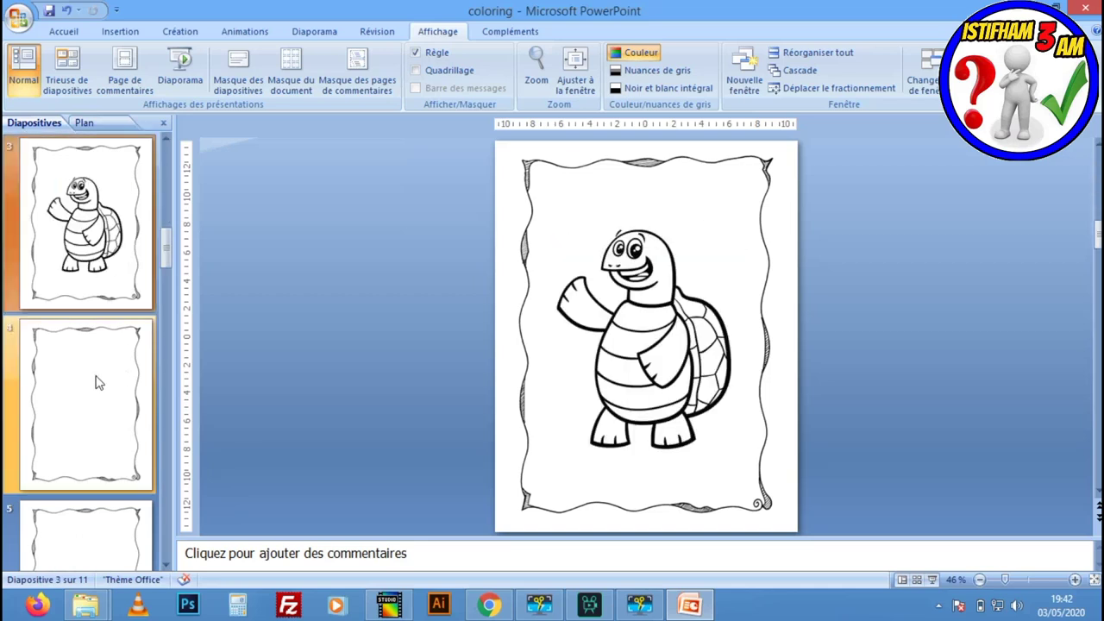
click(96, 383)
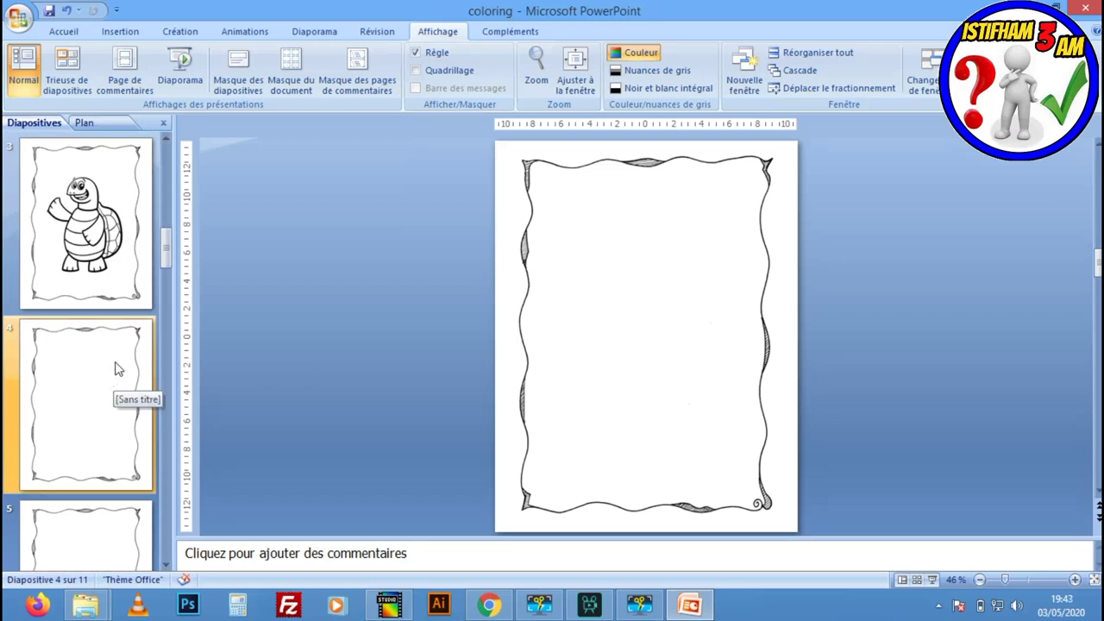
scroll(116, 380, down, 1)
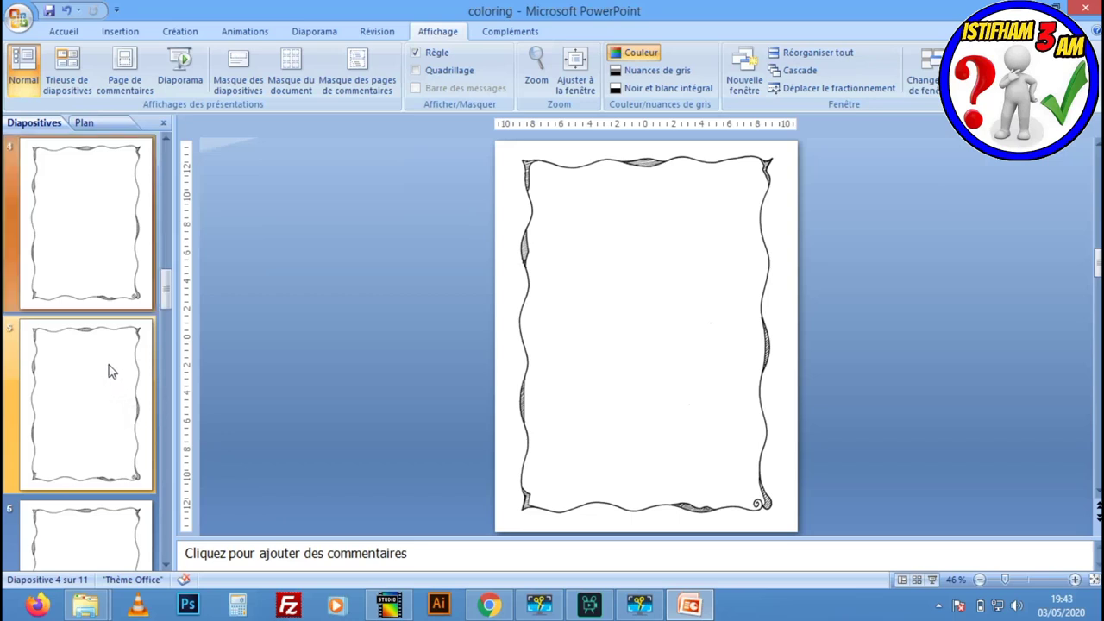
scroll(112, 371, up, 1)
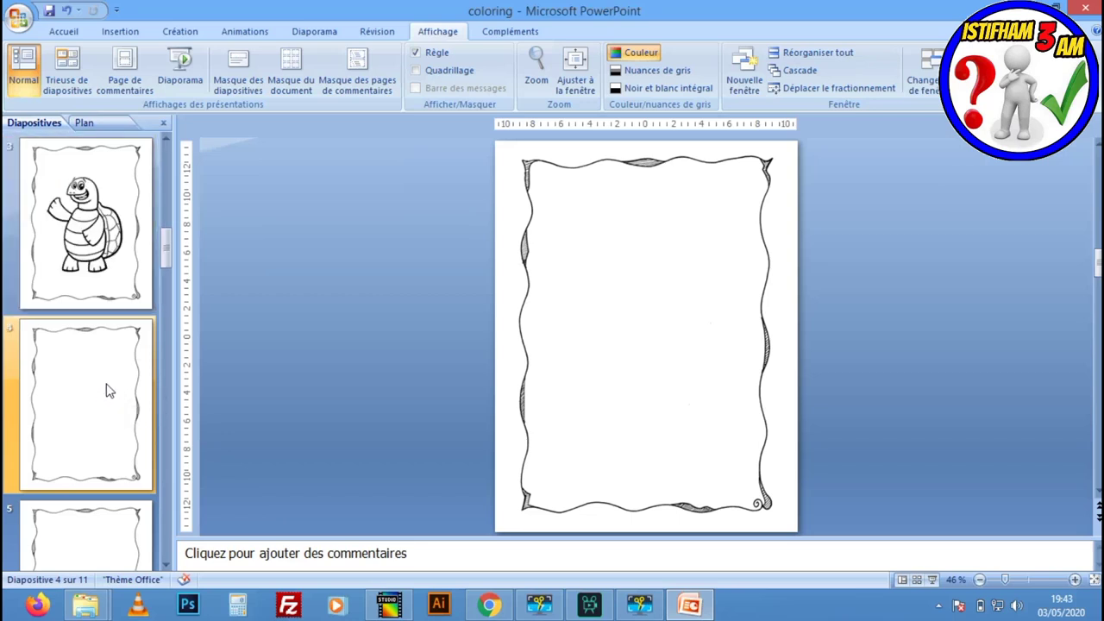
ctrl+scroll(108, 386, down, 1)
scroll(107, 383, up, 1)
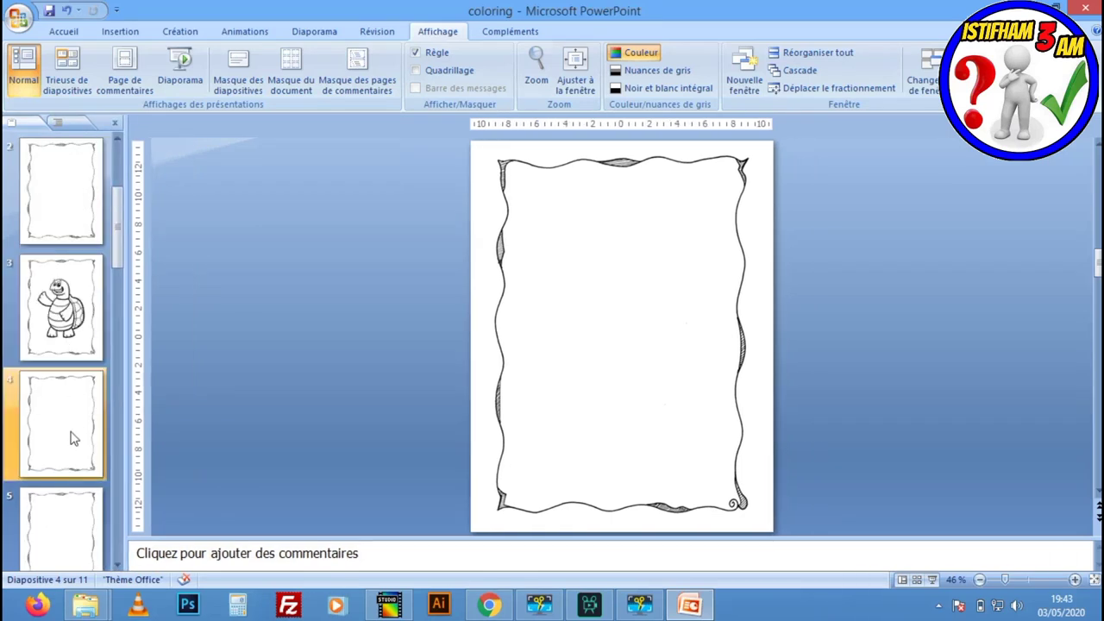
click(66, 514)
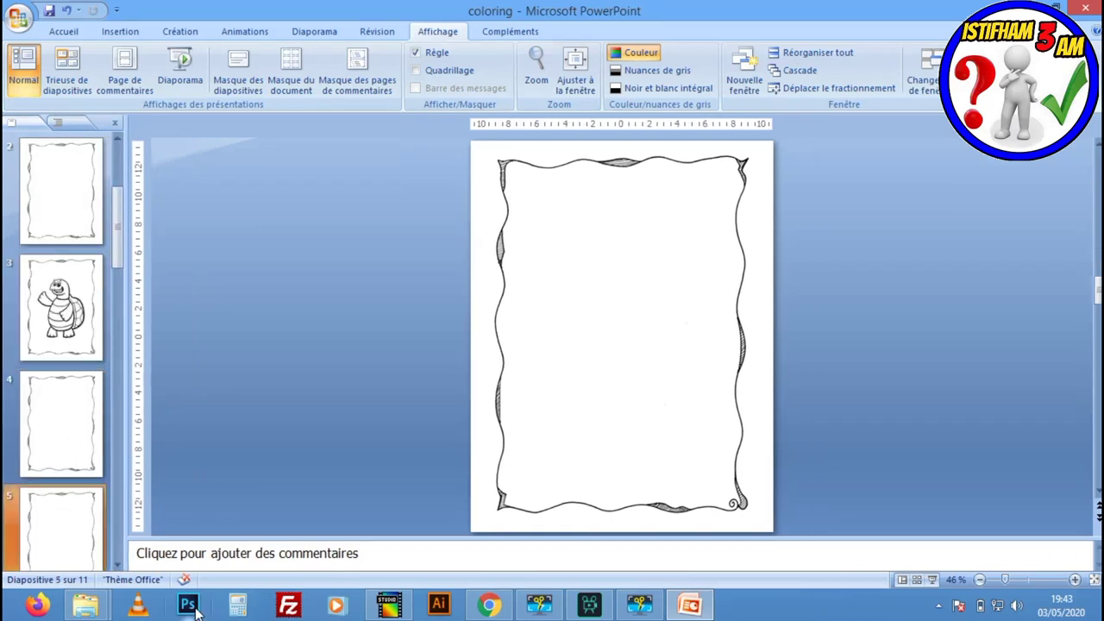
- Insert picture file 2, the striped cat drawing, onto slide 5
click(121, 32)
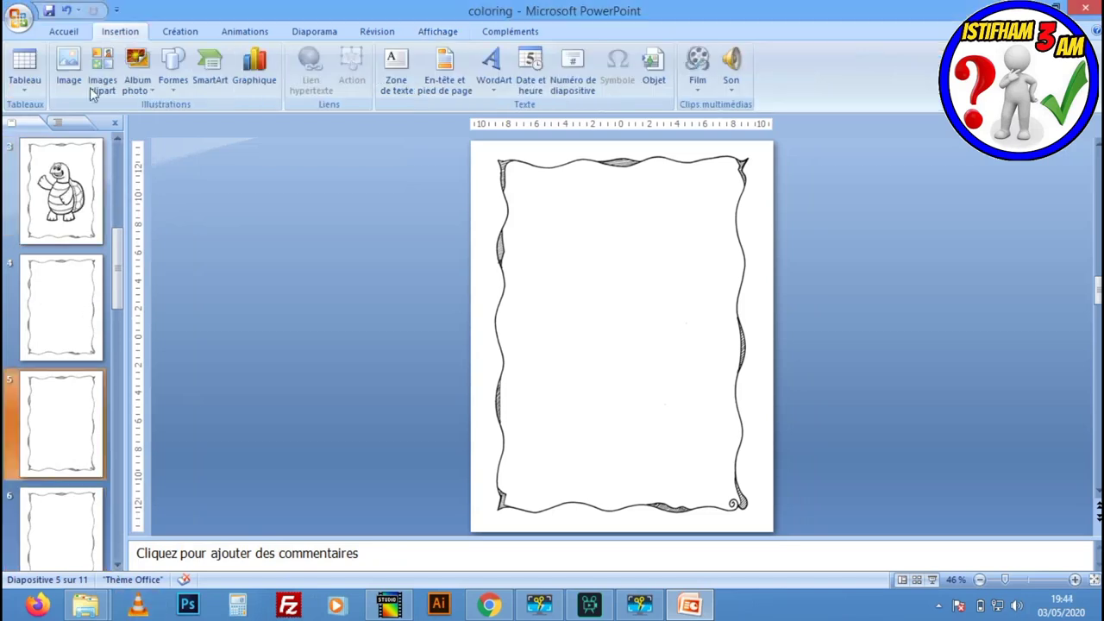
click(177, 32)
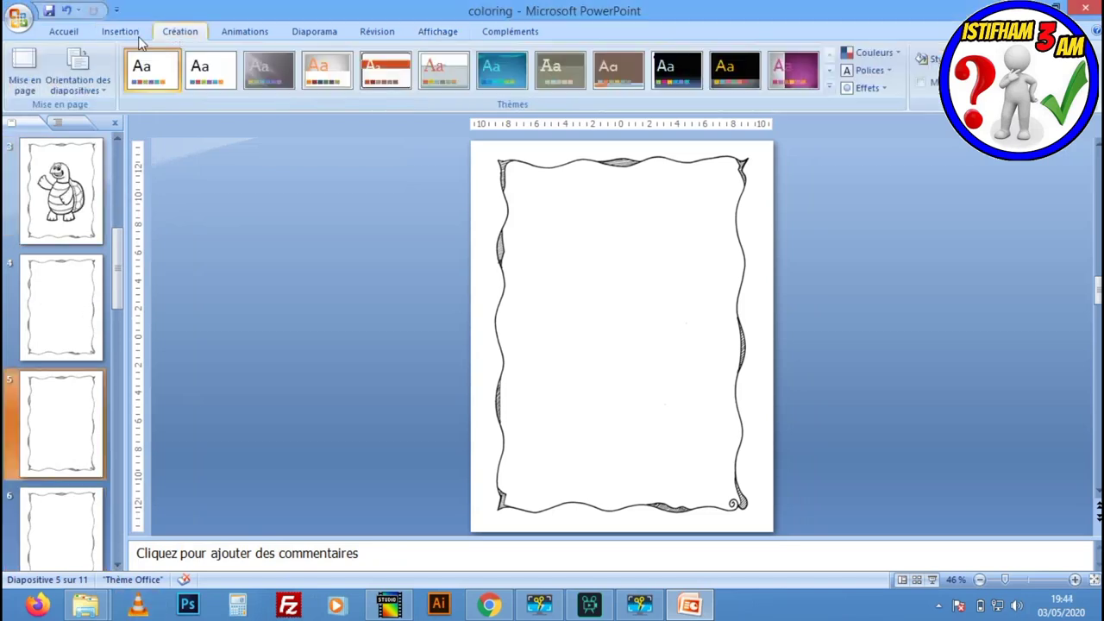
click(76, 35)
click(125, 33)
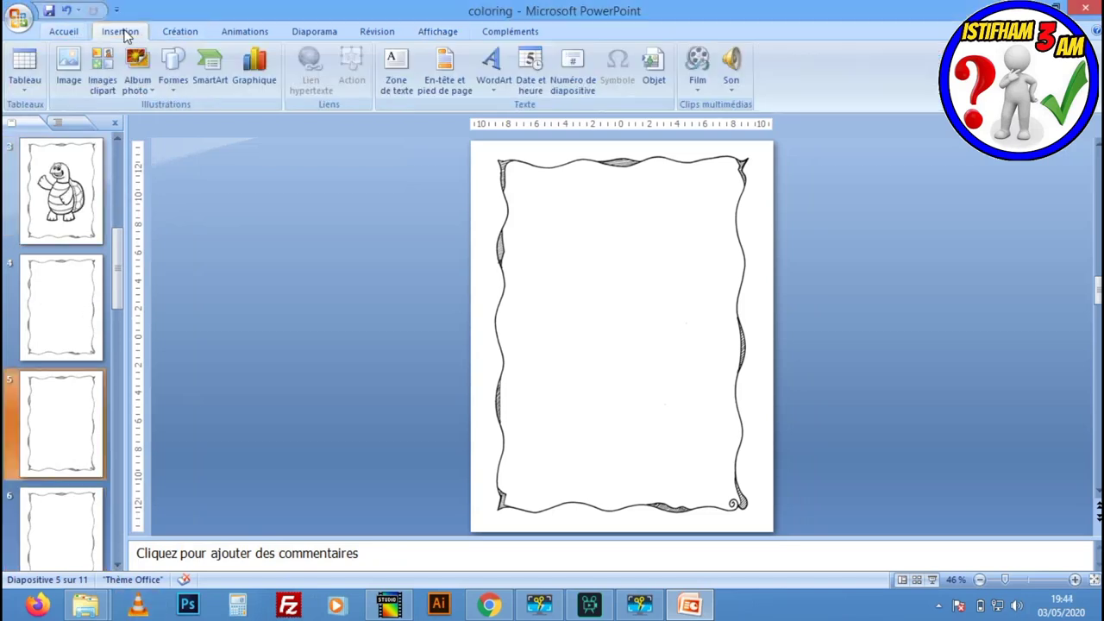
click(71, 66)
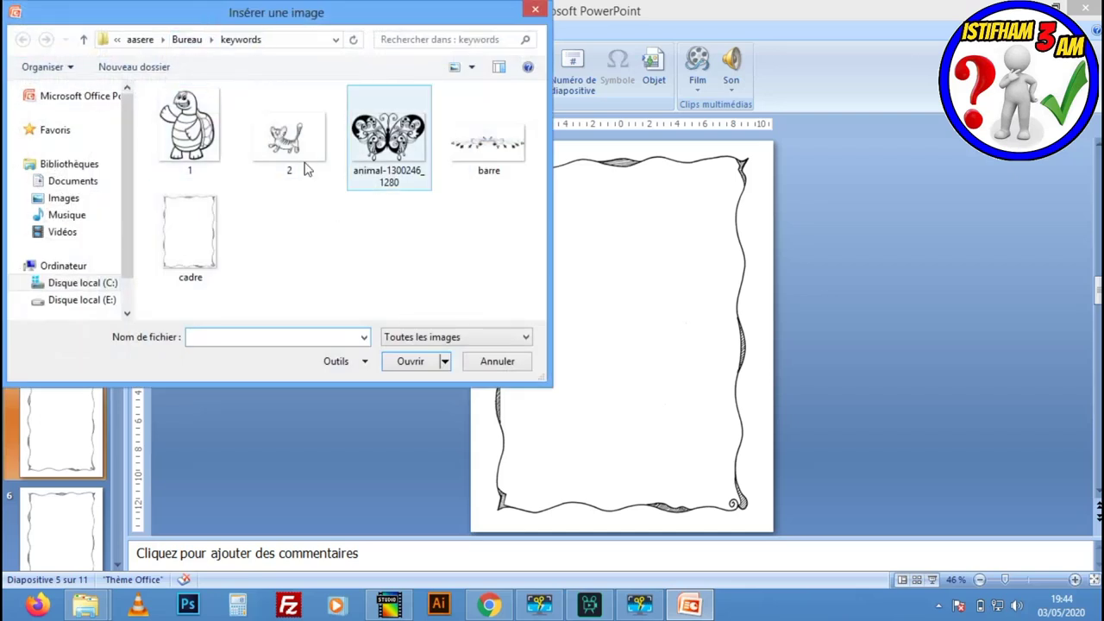
click(289, 138)
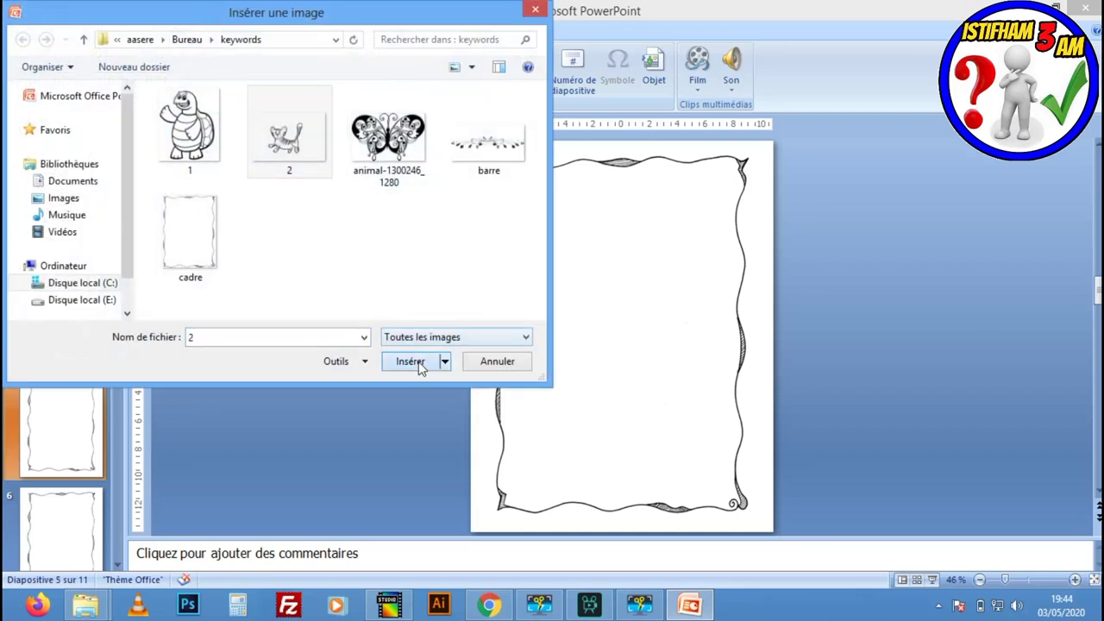
click(401, 359)
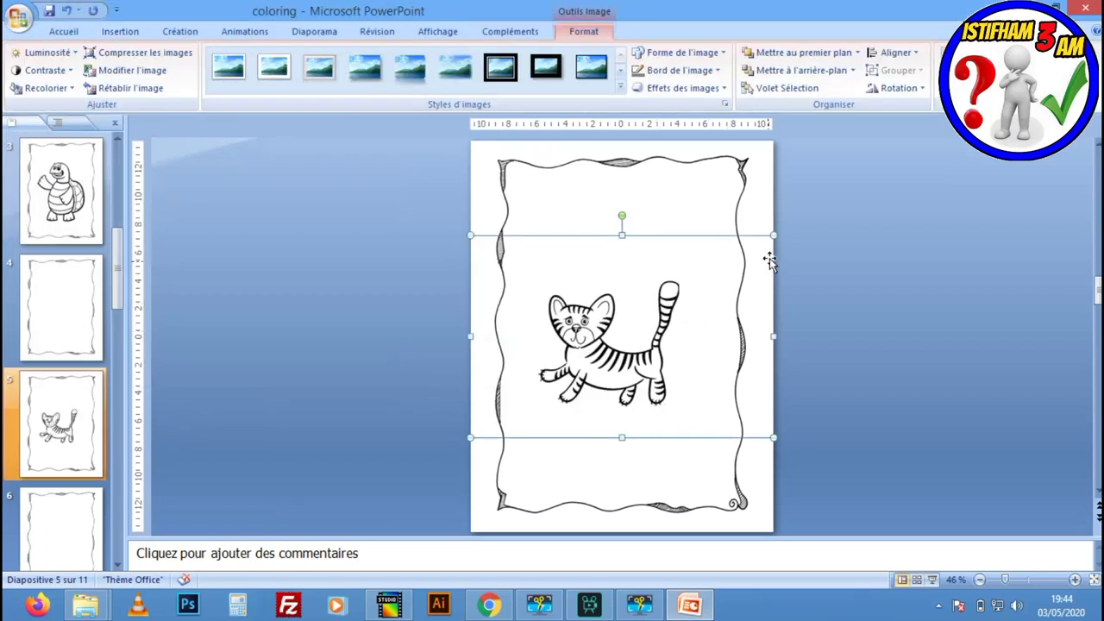
- Stretch the cat drawing taller to fill the frame and centre it inside
drag(622, 235, 622, 176)
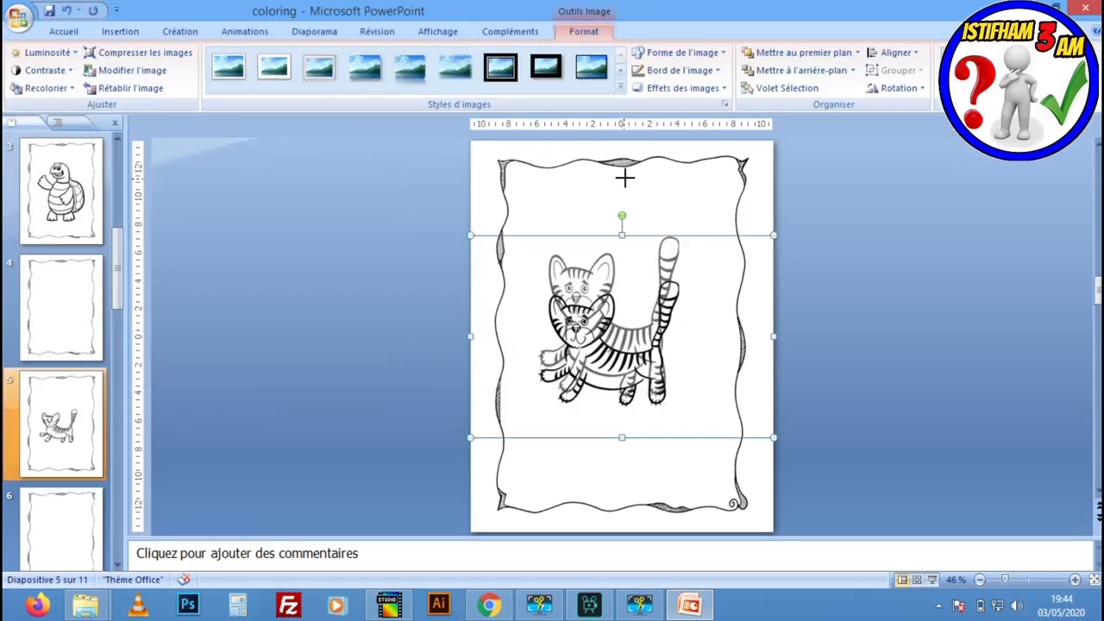
drag(622, 437, 629, 502)
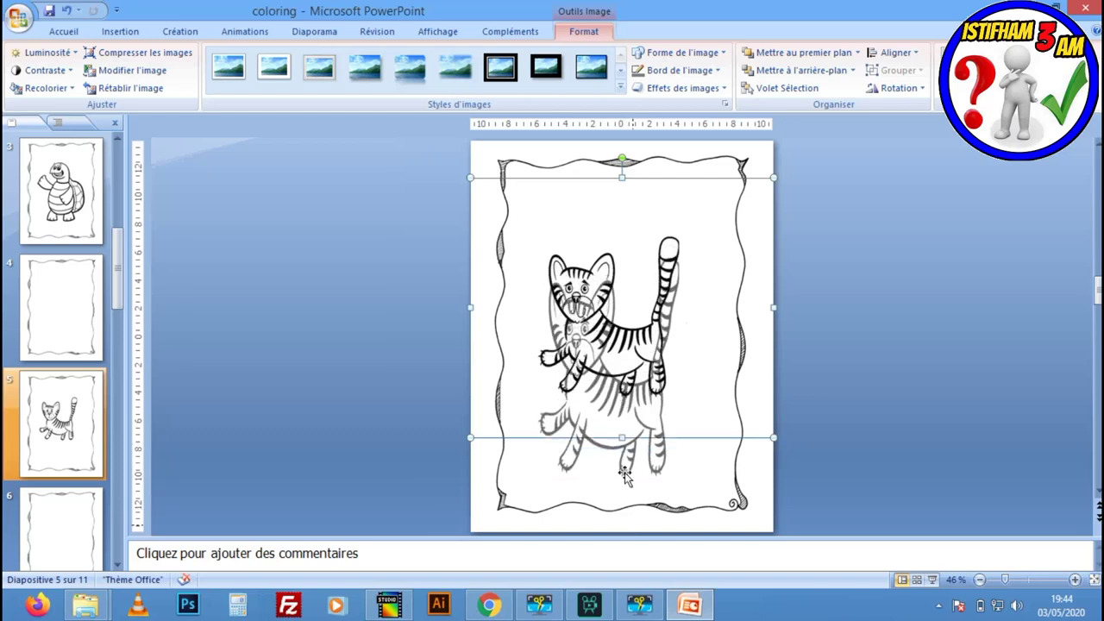
drag(620, 517, 622, 560)
click(927, 389)
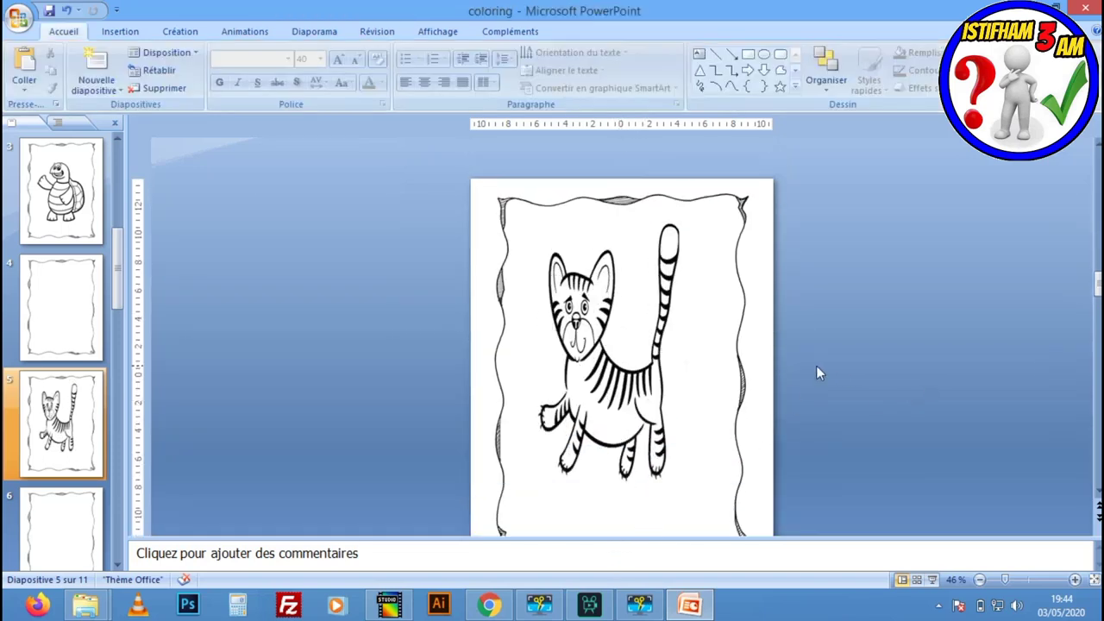
drag(595, 368, 619, 394)
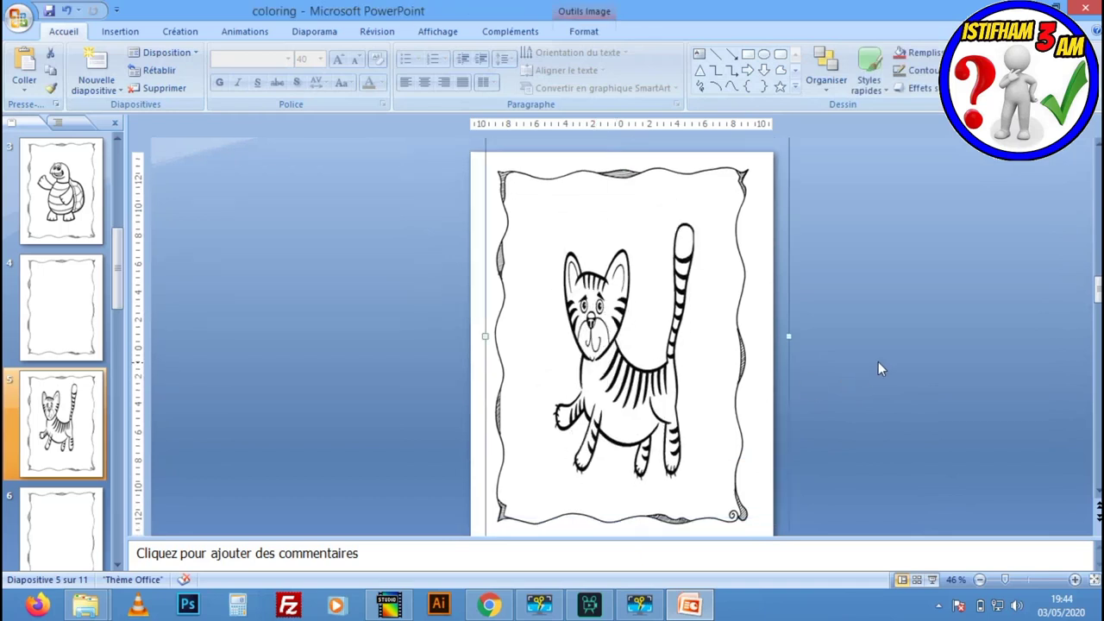
click(878, 363)
- Go on past slide 6 to blank framed slide 7
scroll(78, 452, down, 2)
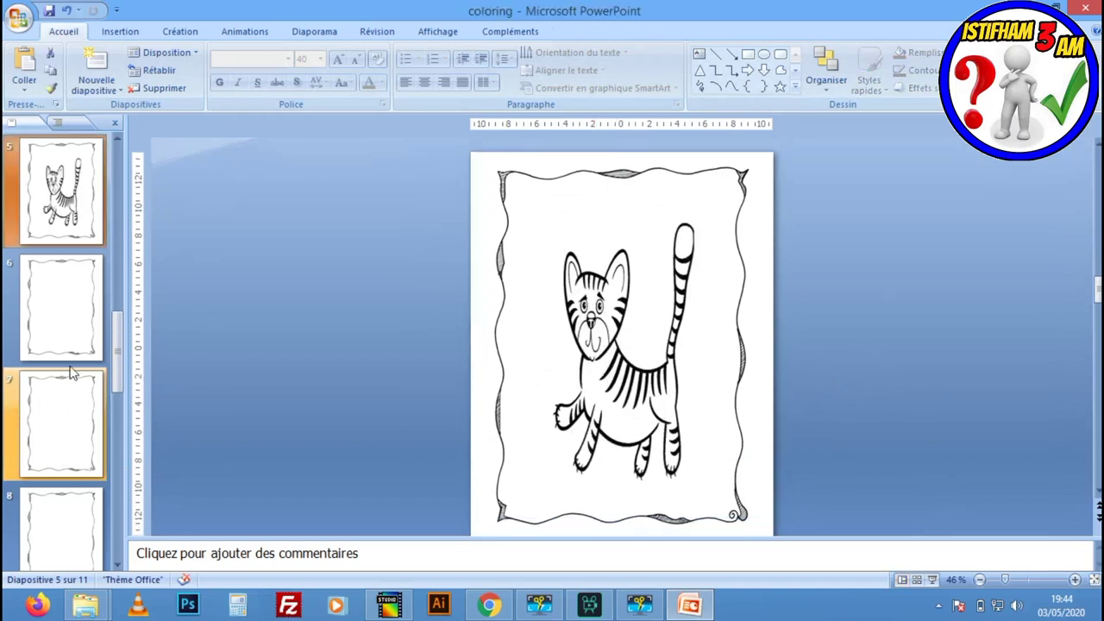
click(74, 328)
click(60, 412)
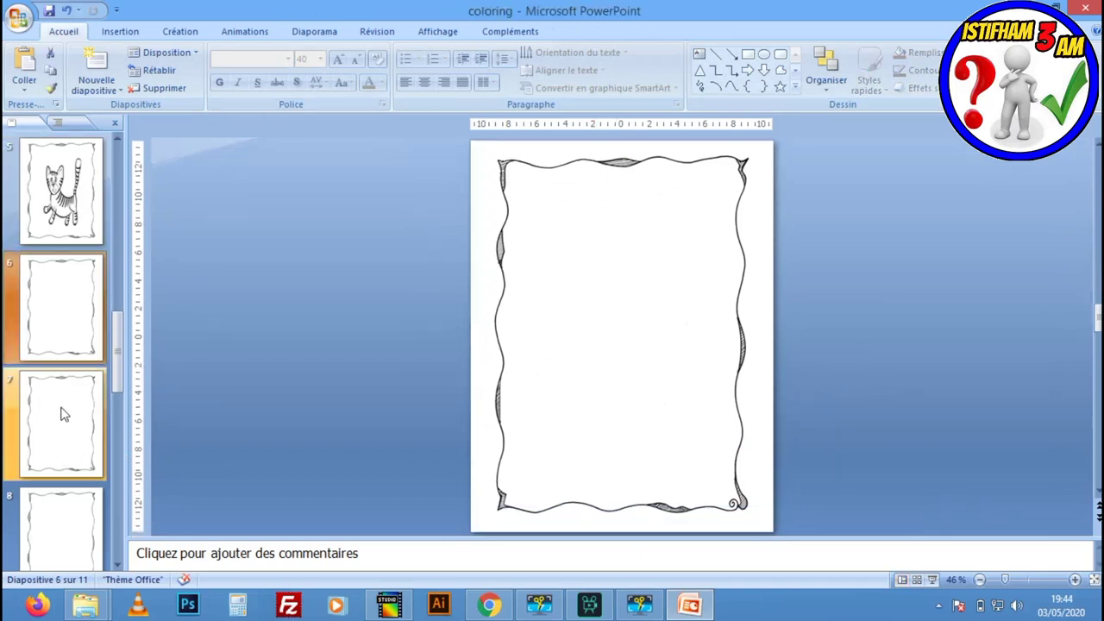
scroll(61, 345, up, 3)
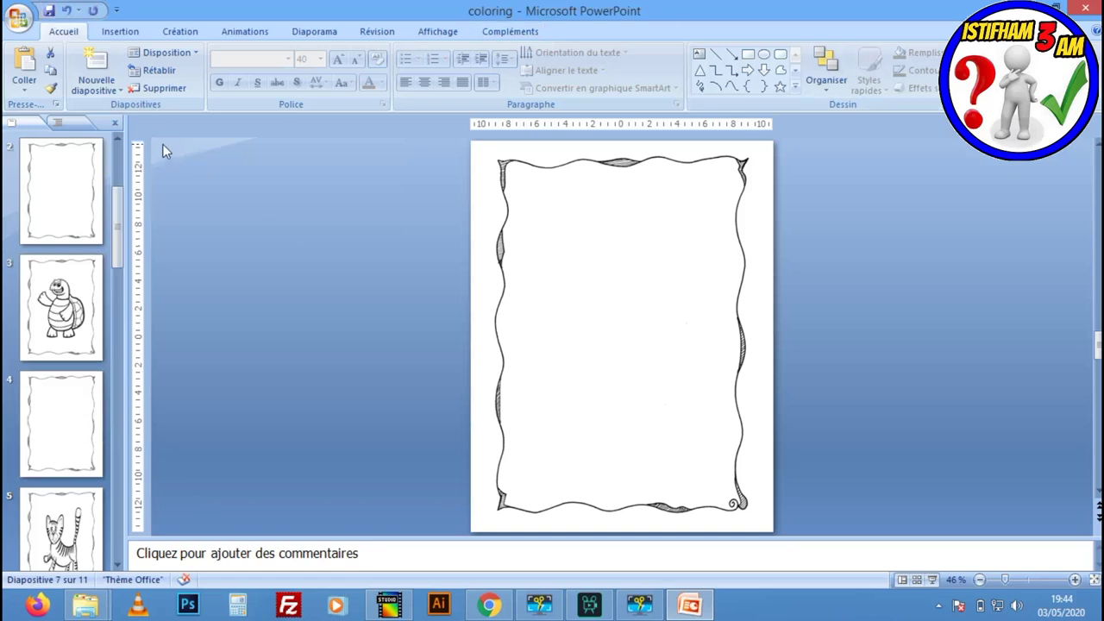
- Choose Enregistrer sous from the Office menu and drop down the Type list of formats
click(19, 18)
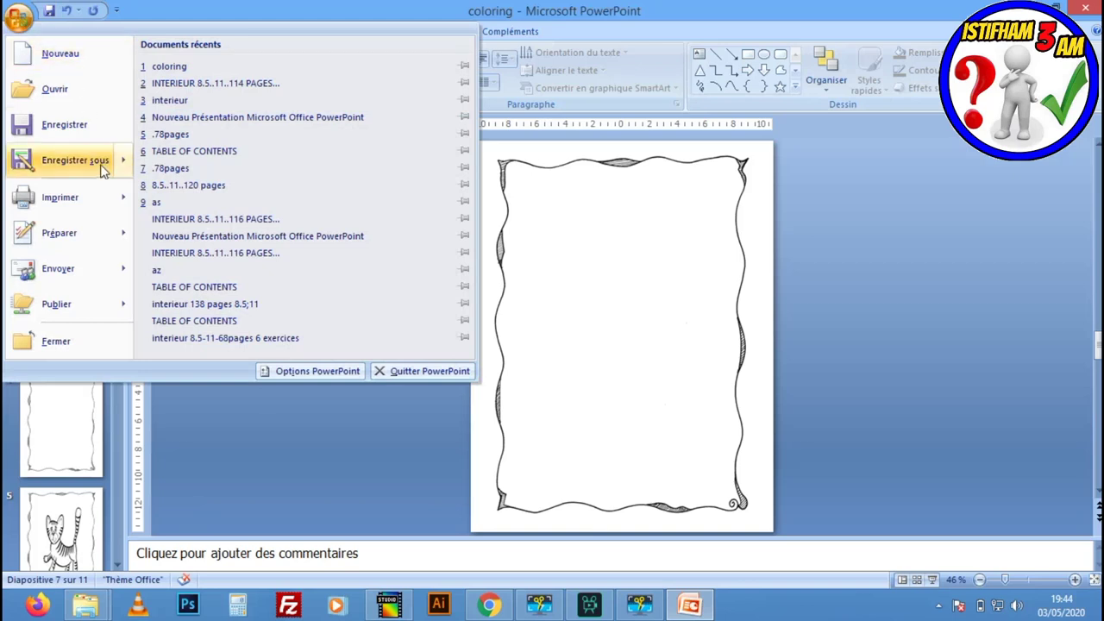
click(99, 169)
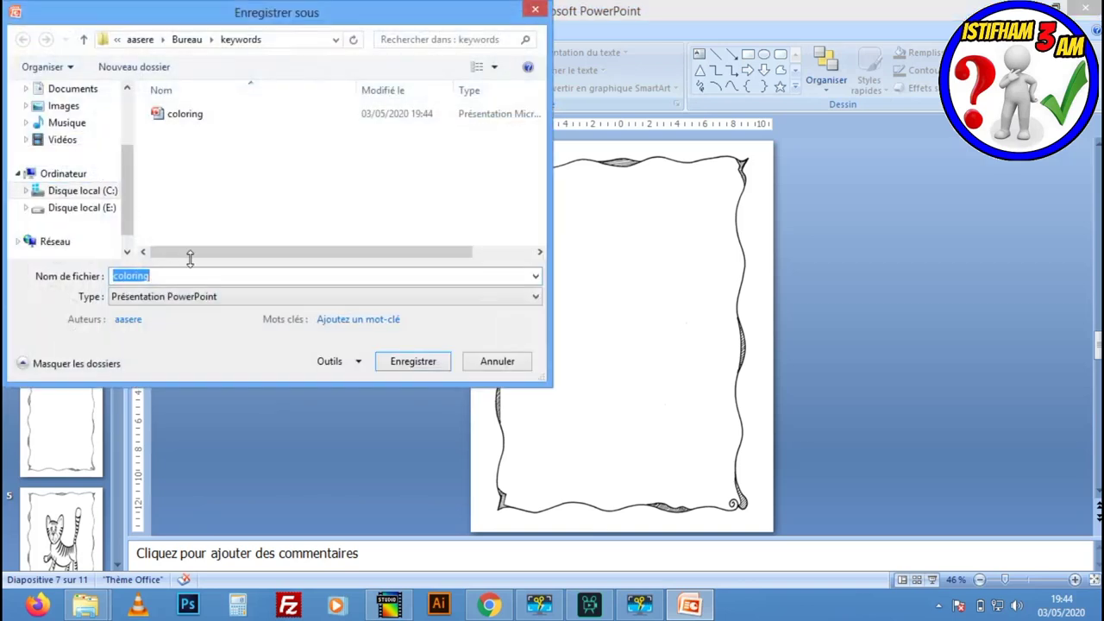
click(216, 296)
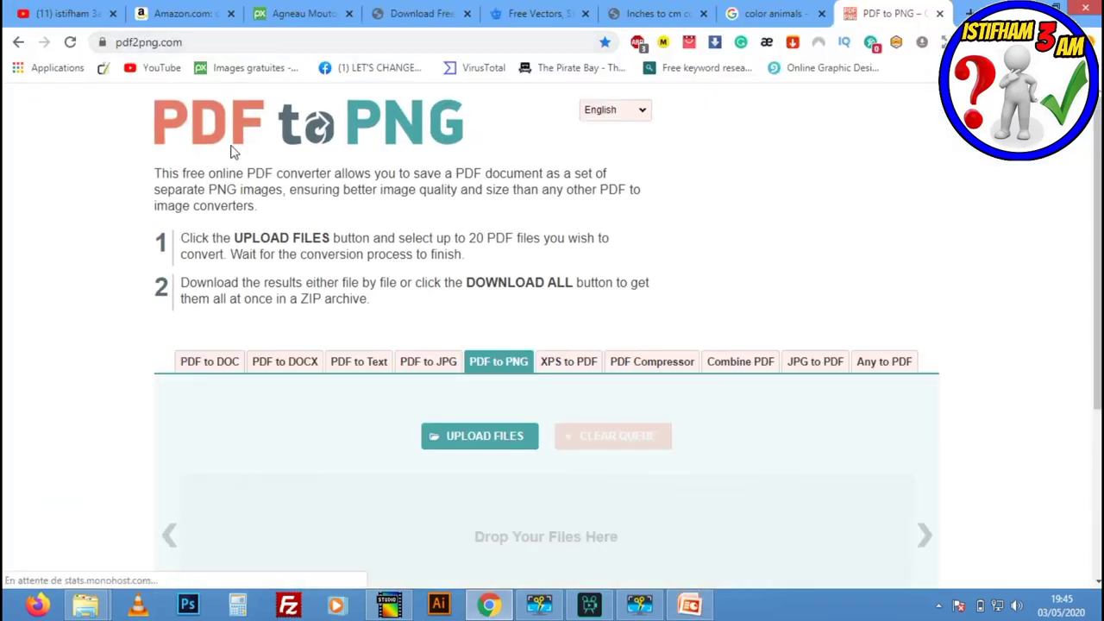
- Upload coloring.pptx from the keywords folder to ToPDF's Any to PDF converter
scroll(694, 322, down, 1)
scroll(880, 216, down, 1)
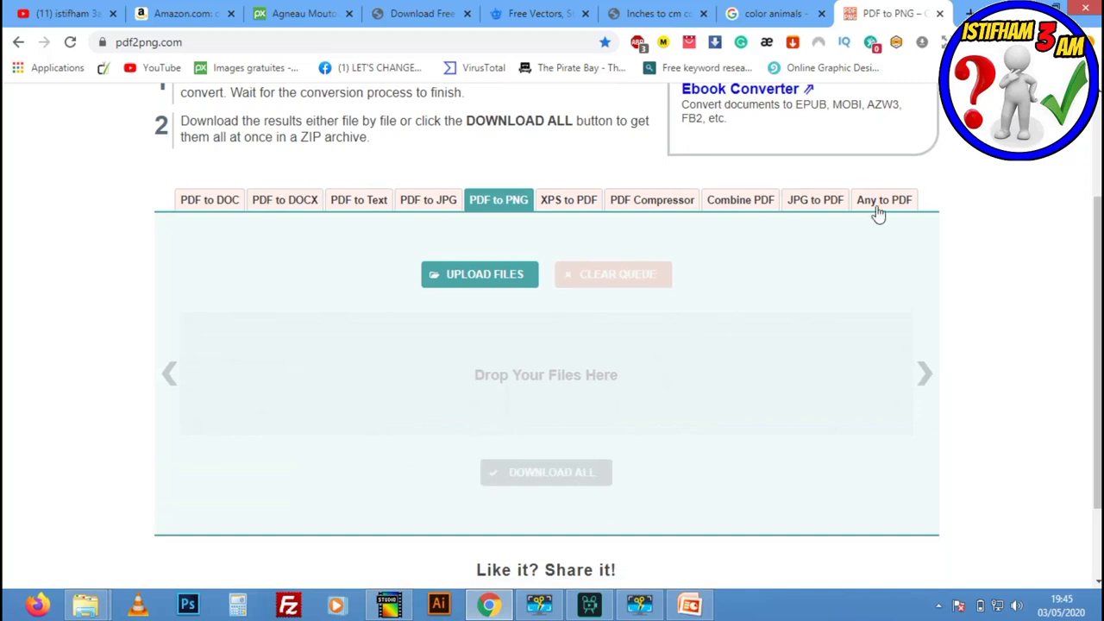
click(879, 207)
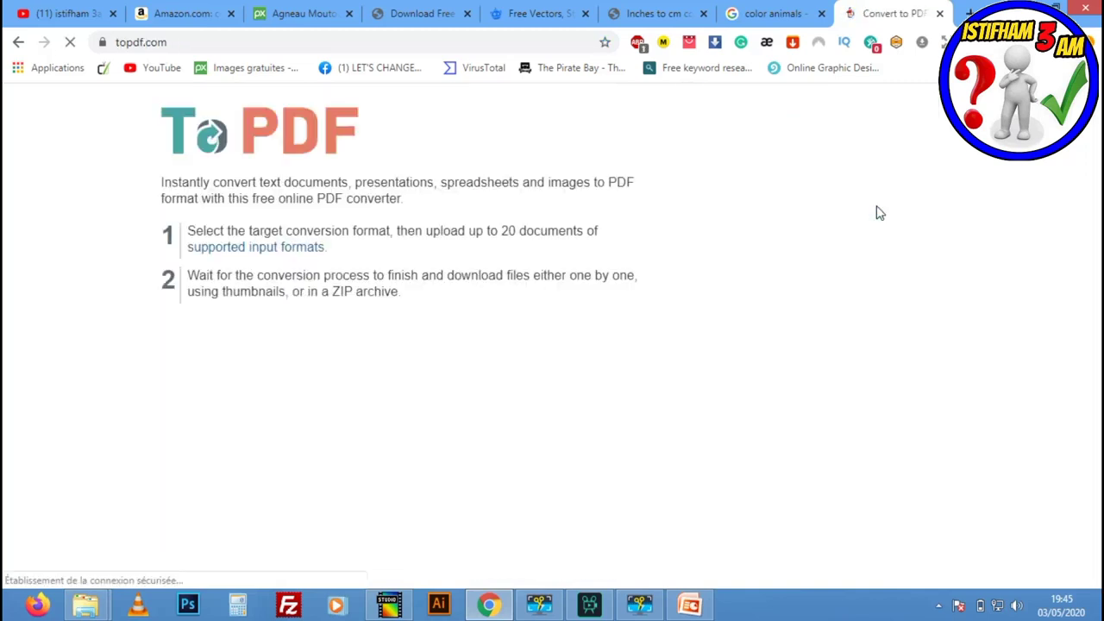
scroll(850, 331, down, 1)
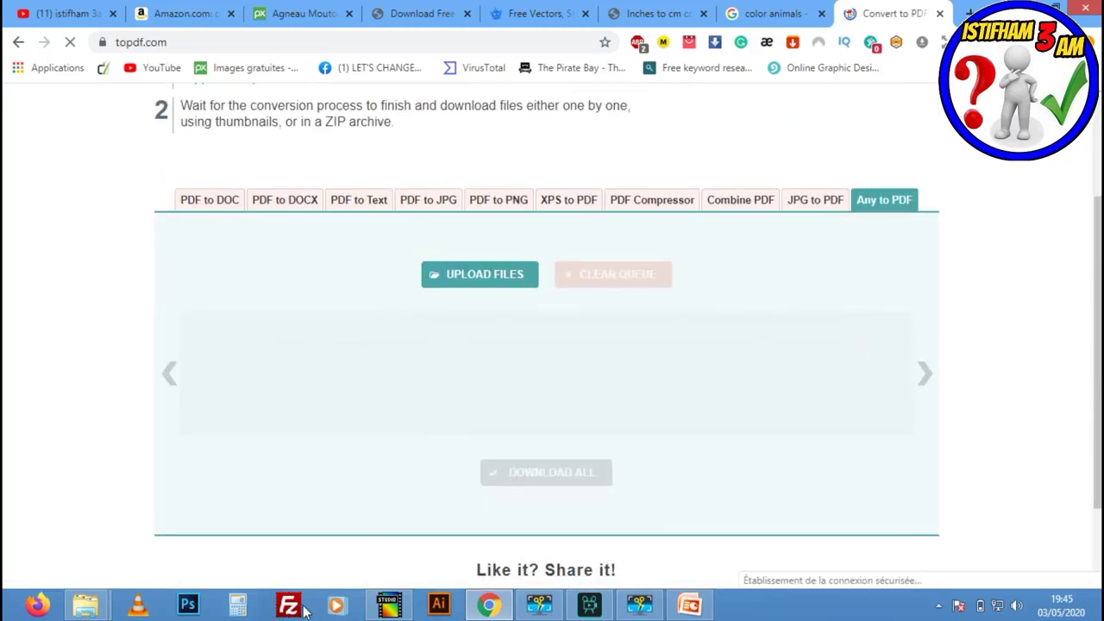
mouse_move(85, 605)
click(141, 529)
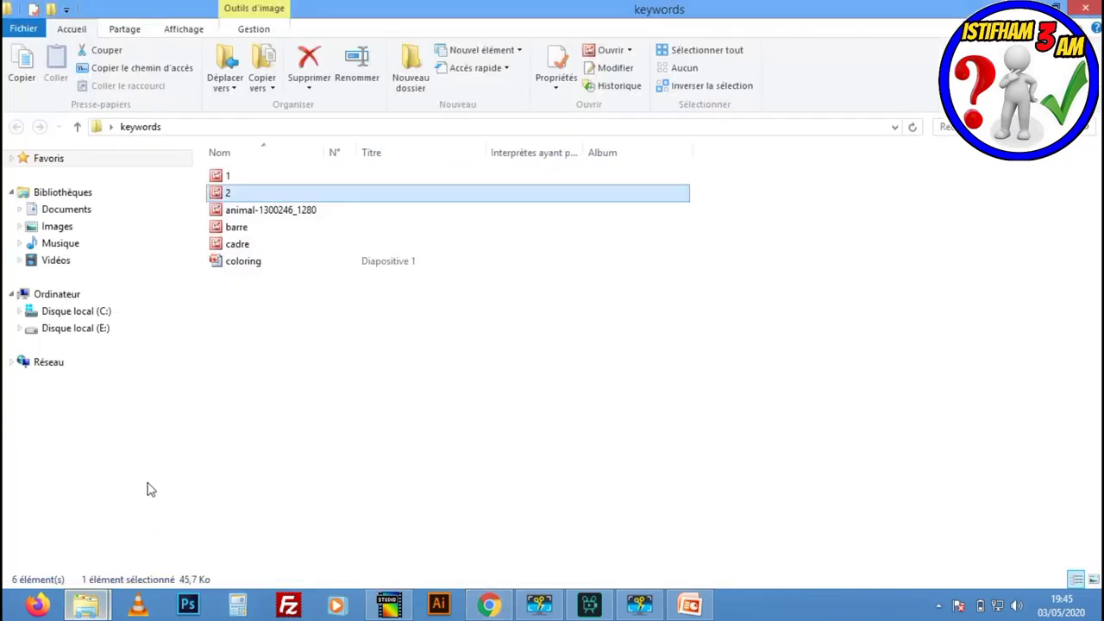
click(250, 263)
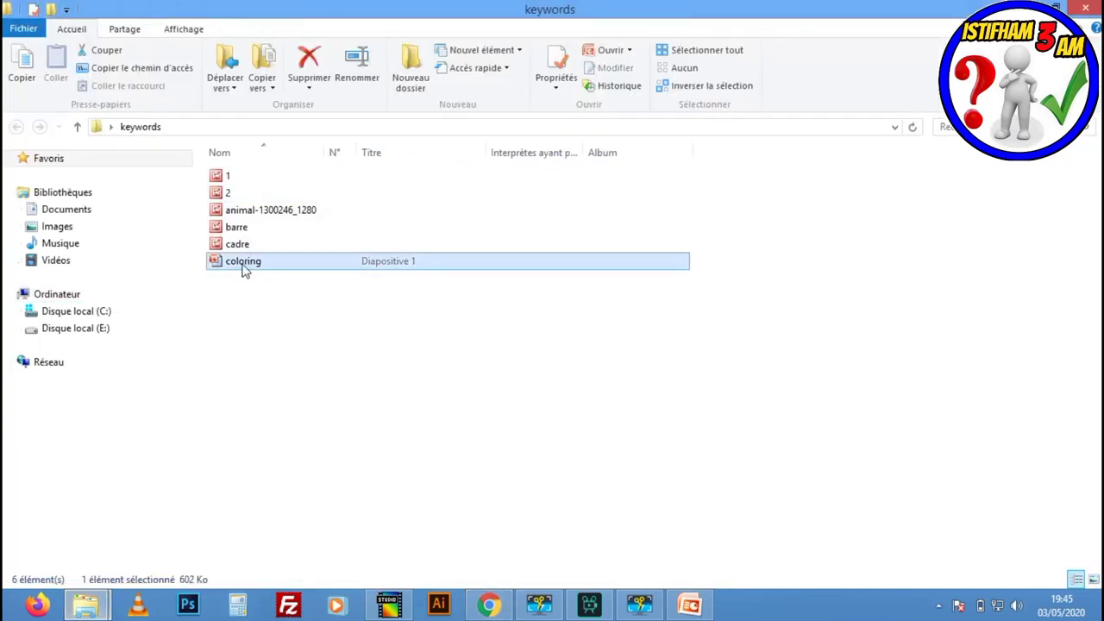
mouse_move(244, 270)
mouse_down()
mouse_move(487, 612)
mouse_move(357, 402)
mouse_up()
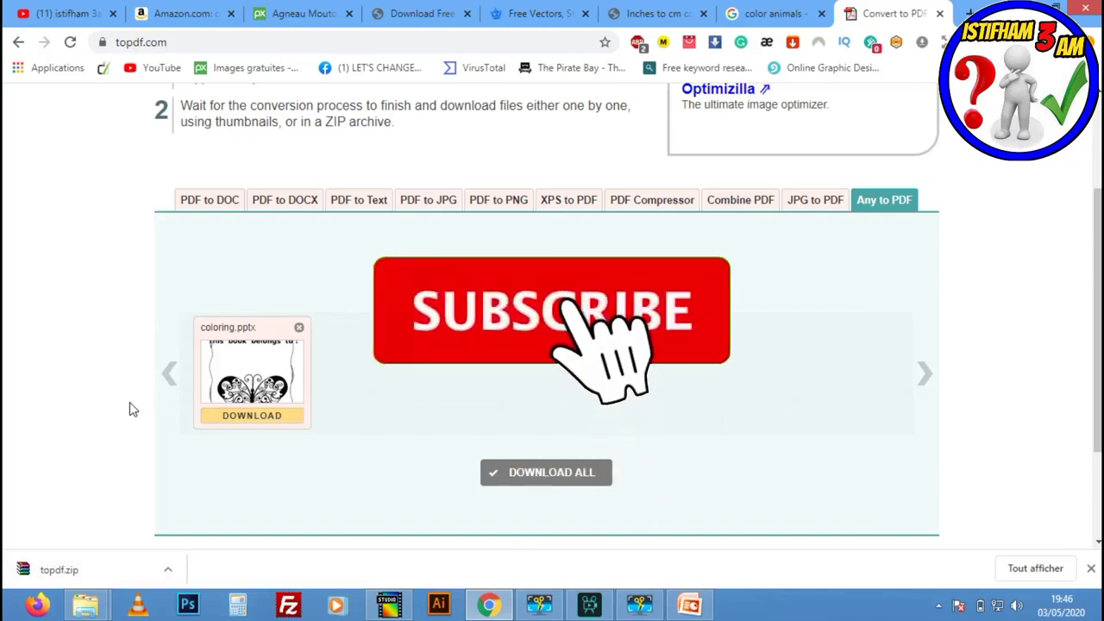
- Switch to the YouTube channel tab in Chrome
click(69, 19)
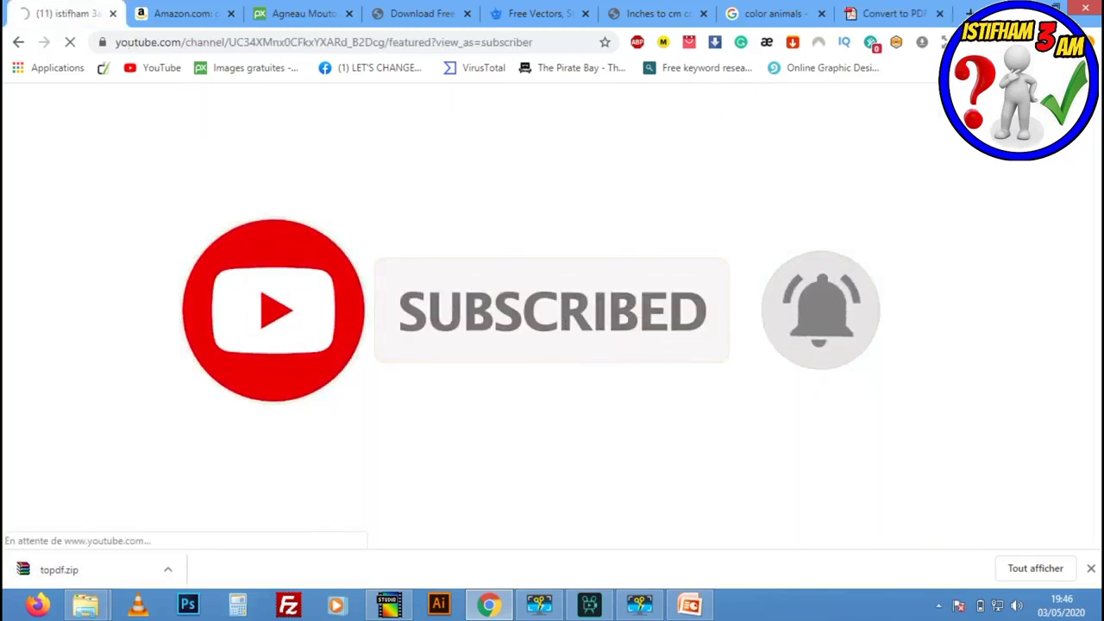